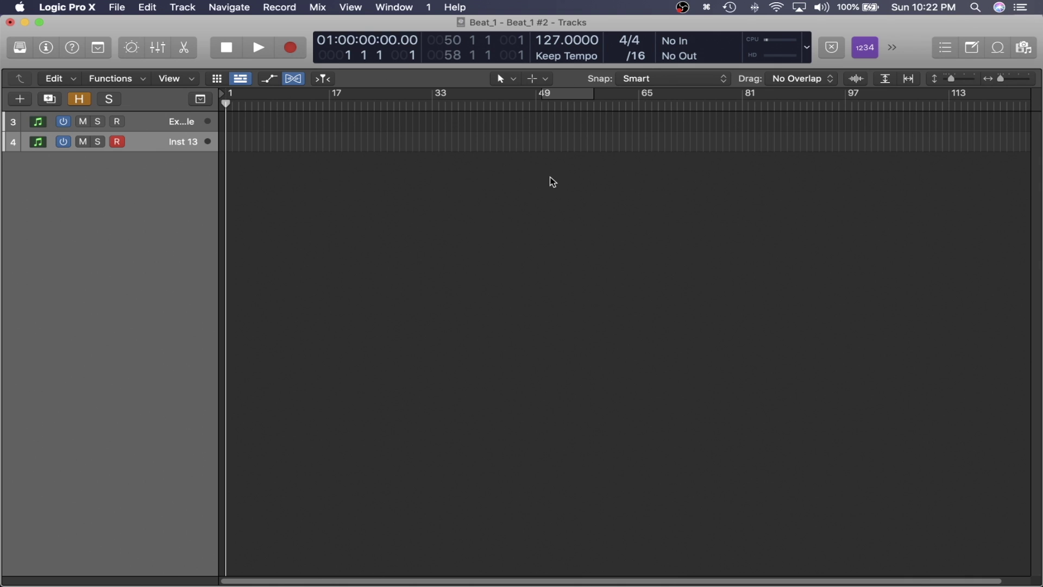
Step: Display the Live Loops grid beside the Tracks area, toggling it on, off and on again
key("alt+b")
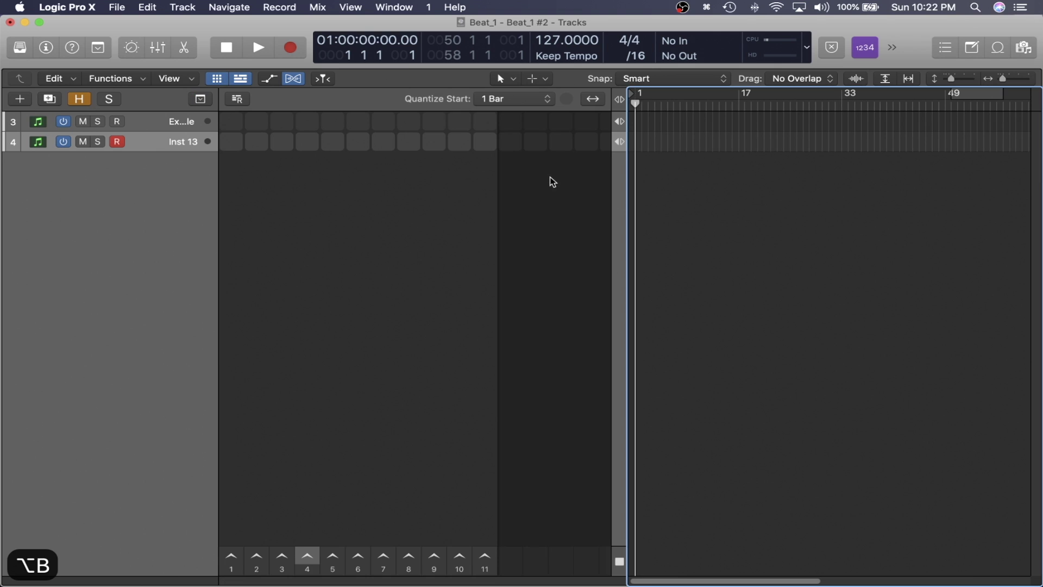
left_click(219, 80)
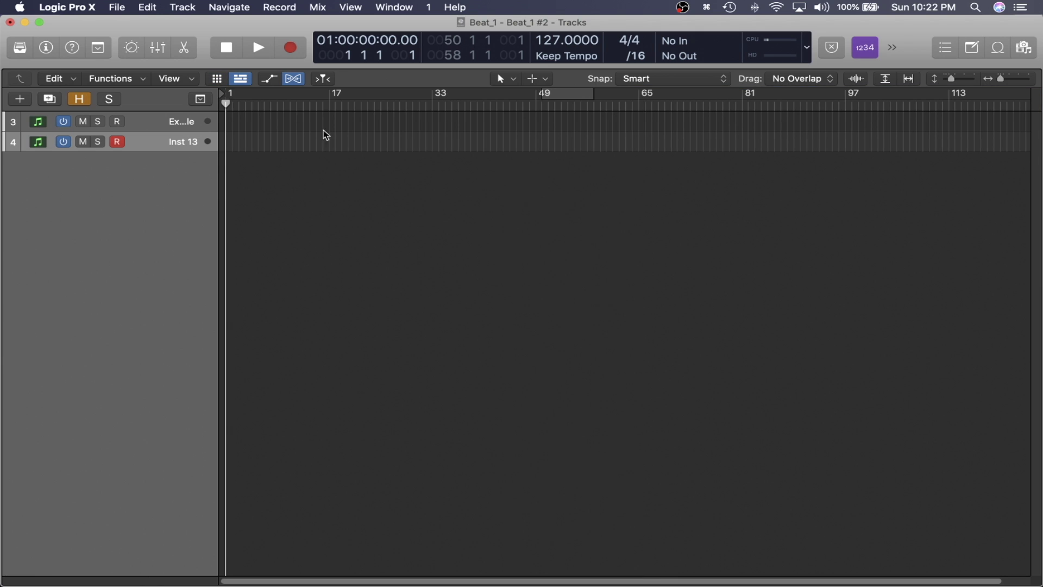
left_click(217, 80)
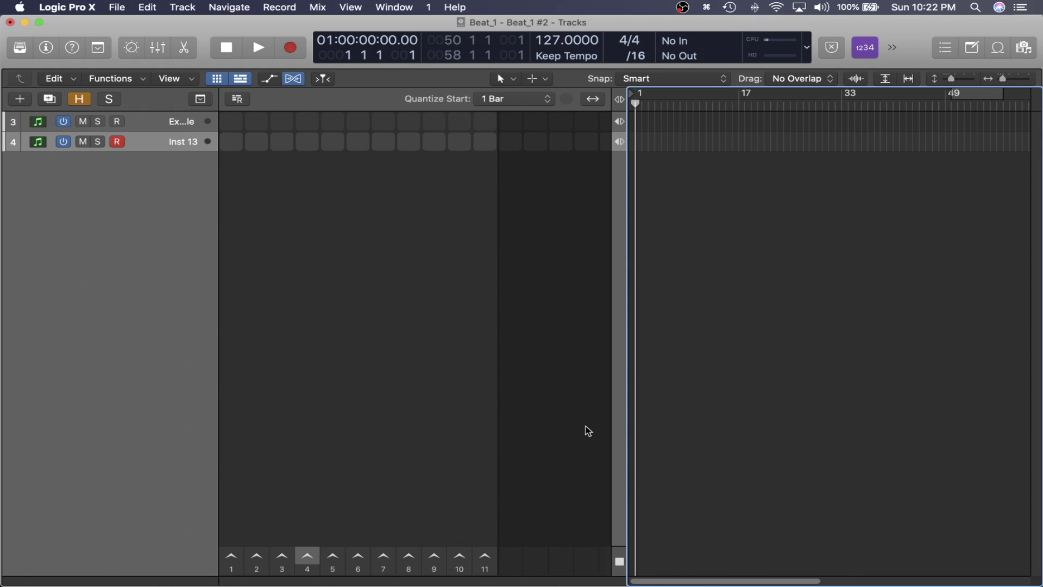
Step: Switch between the Tracks-only, grid-only and combined views, ending with only the Live Loops grid displayed
key("alt+n")
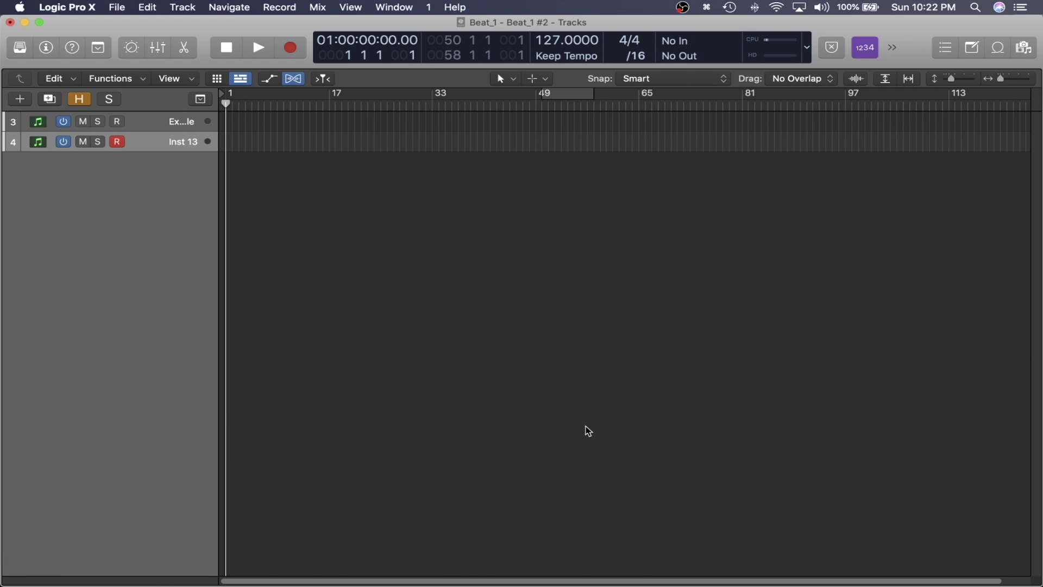
key("alt+l")
key("alt+n")
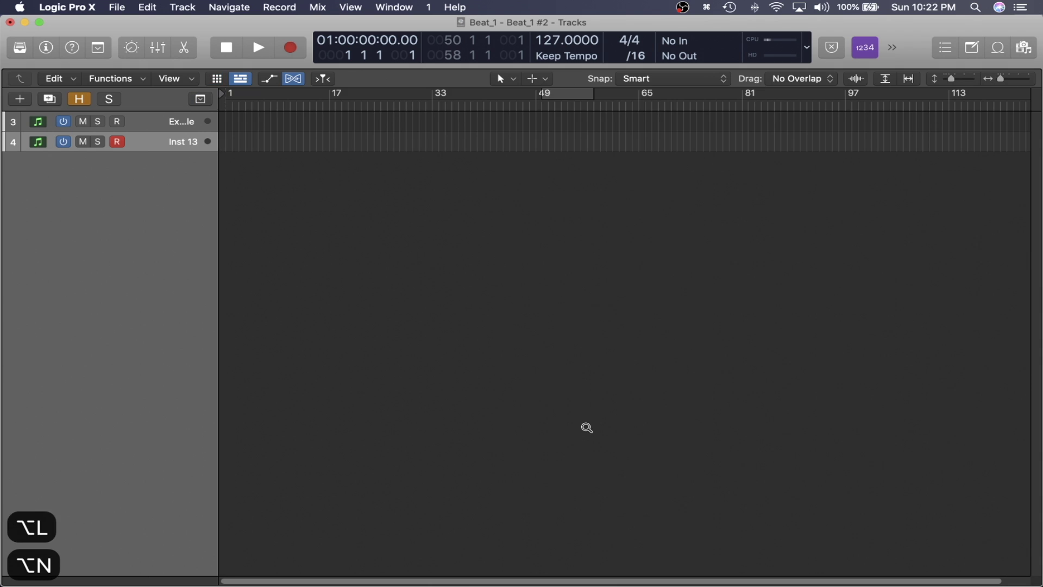
key("alt+b")
key("alt+b")
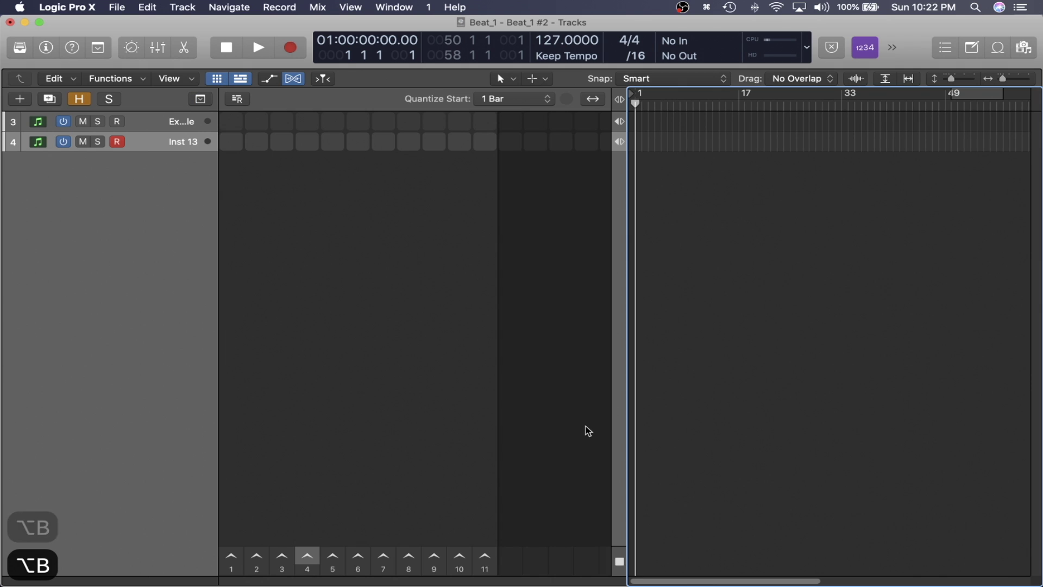
key("alt+l")
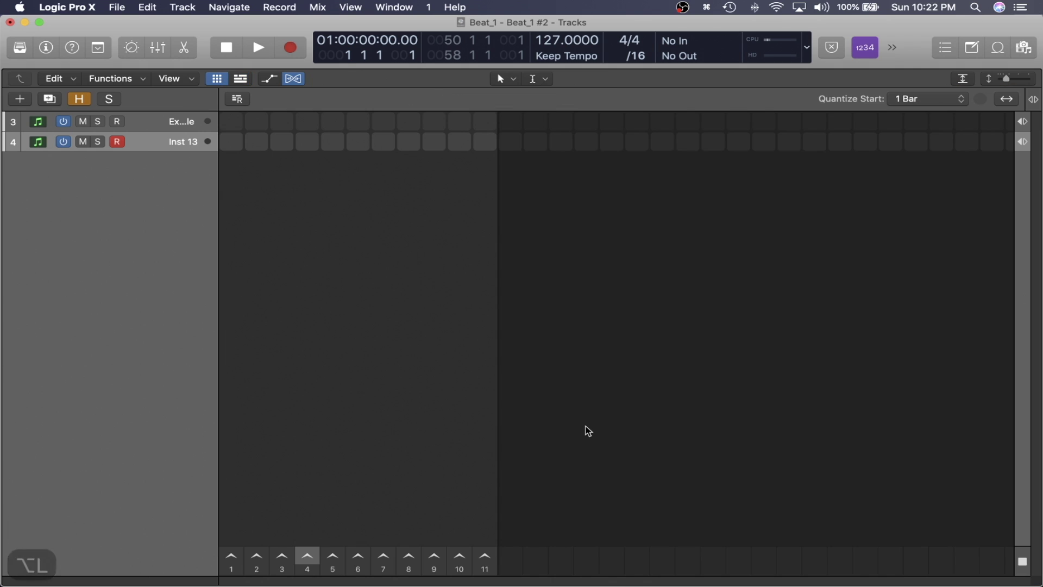
Step: Enlarge the grid cells, select track 4's scene 1 cell, and move the selection to scene 3 and back via track 3
scroll(586, 426, "up", 5)
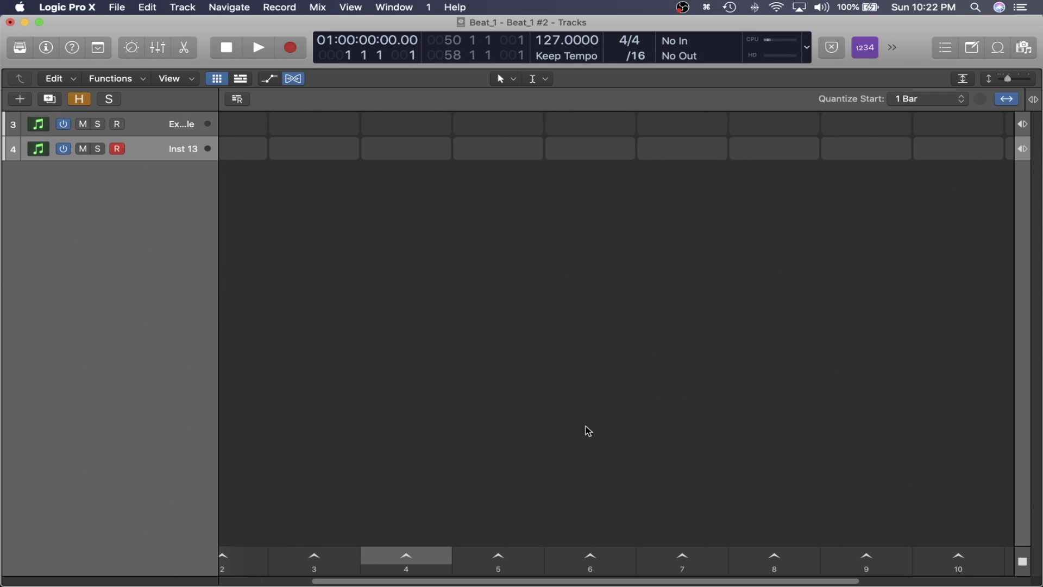
scroll(586, 427, "down", 2)
left_click(258, 166)
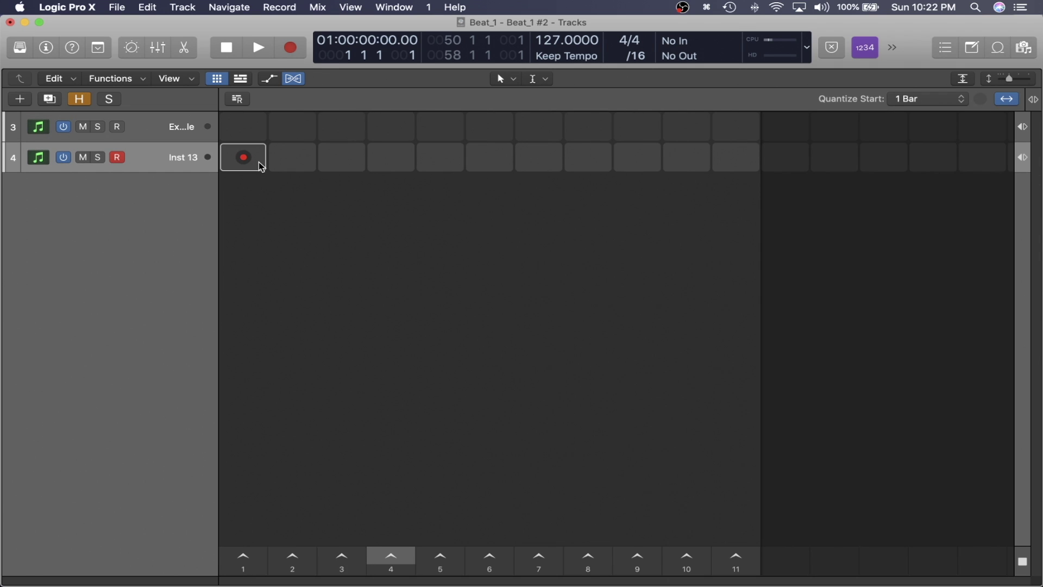
key("Up")
key("Right")
key("Right")
key("Down")
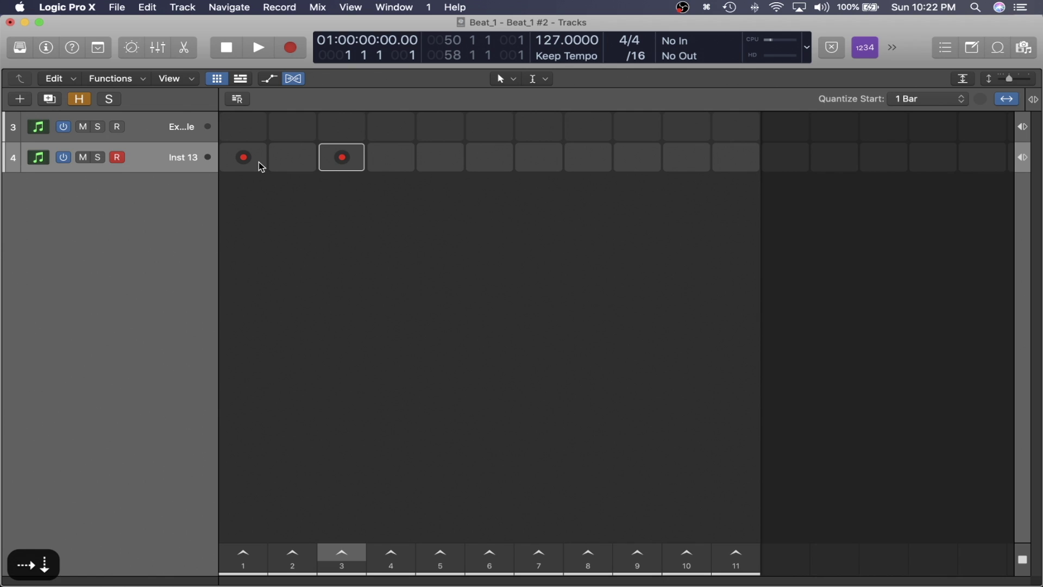
key("Left")
key("Up")
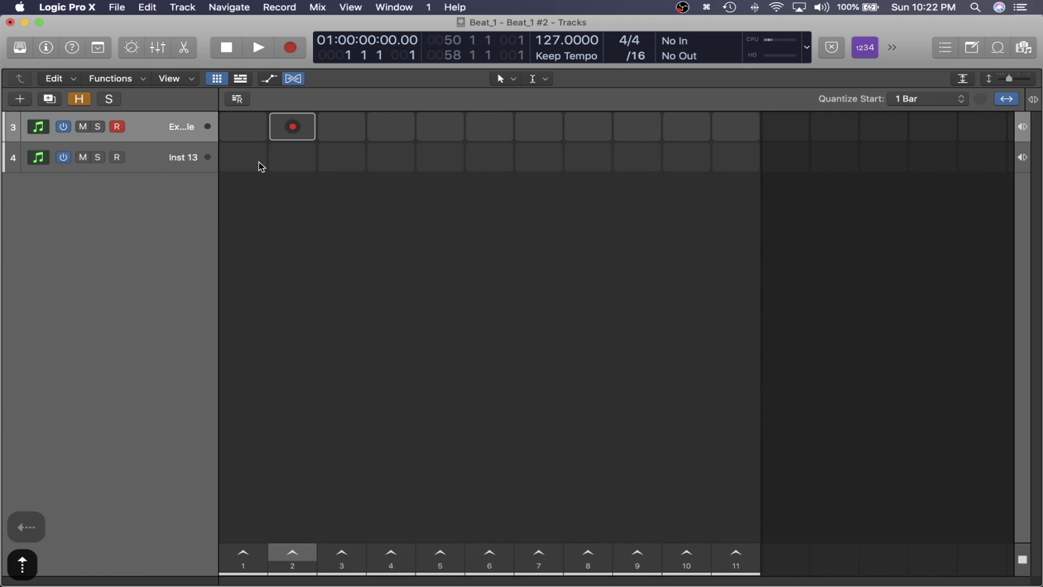
key("Left")
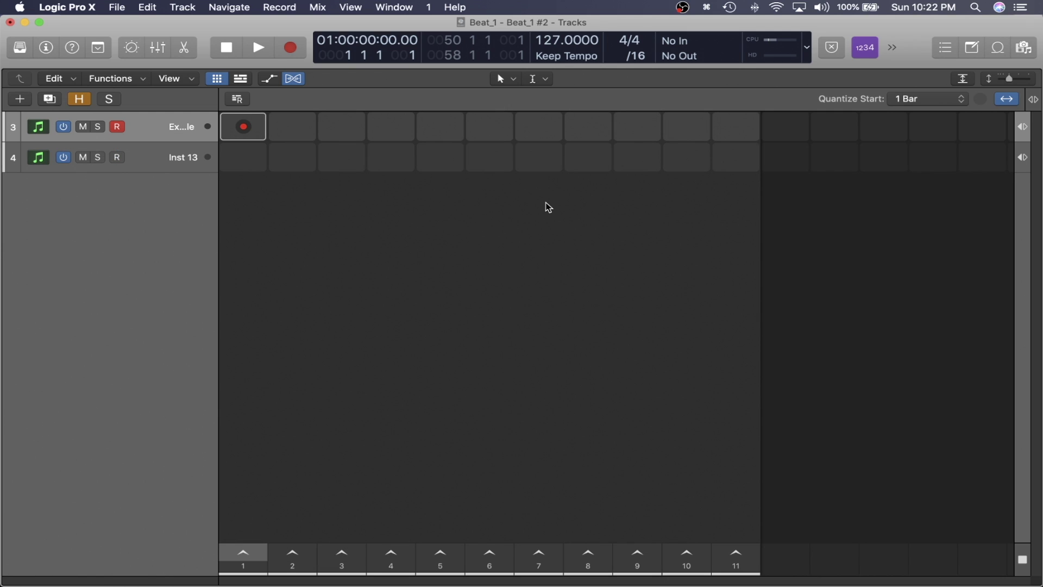
key("Down")
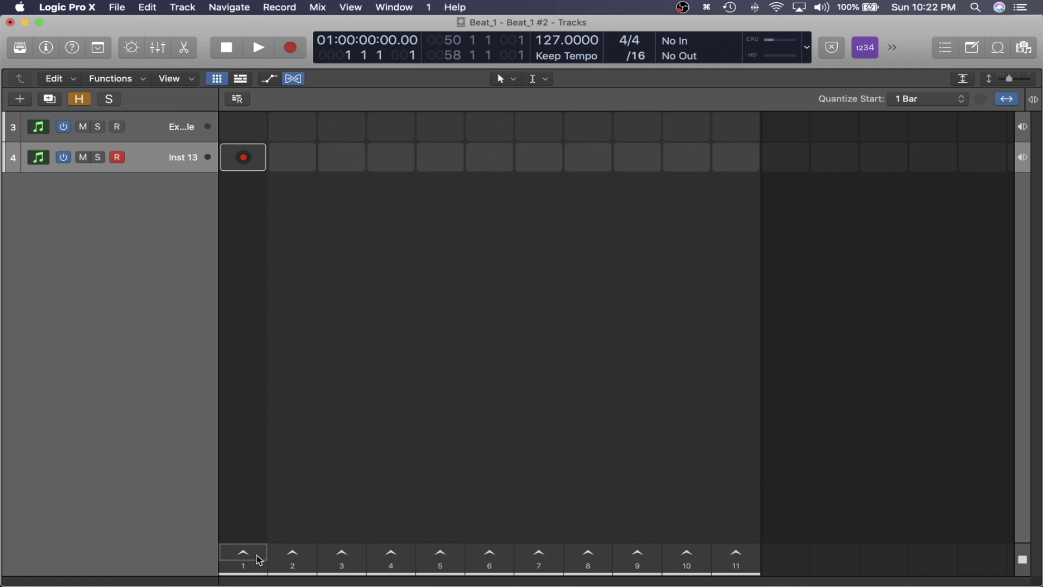
Step: Move the cell selection along track 4 to scene 3 and back to scene 1, stepping between tracks 3 and 4
key("Right")
key("Left")
key("Right")
key("Right")
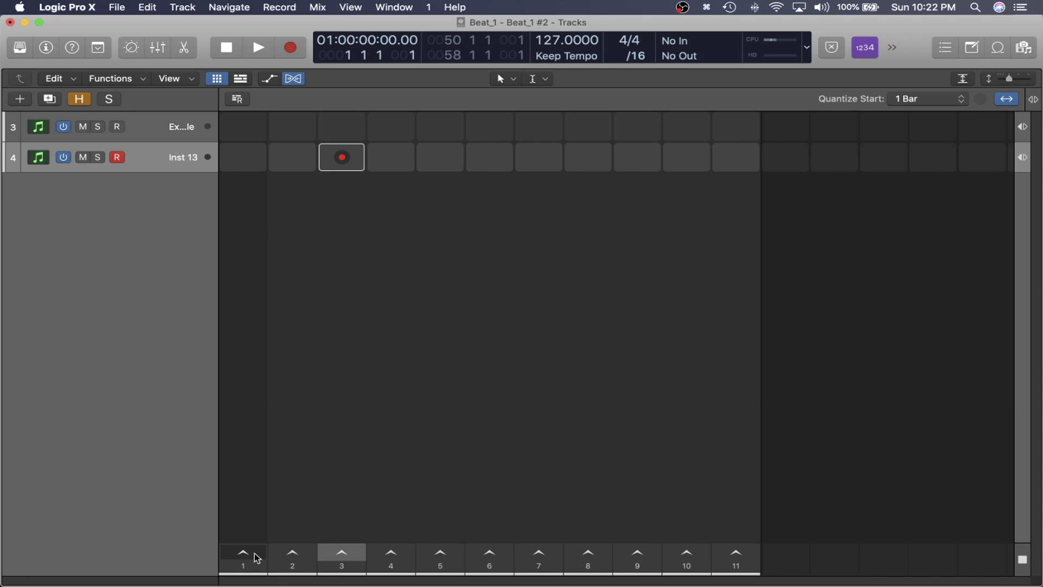
key("Left")
key("Left")
key("Up")
key("Down")
key("Up")
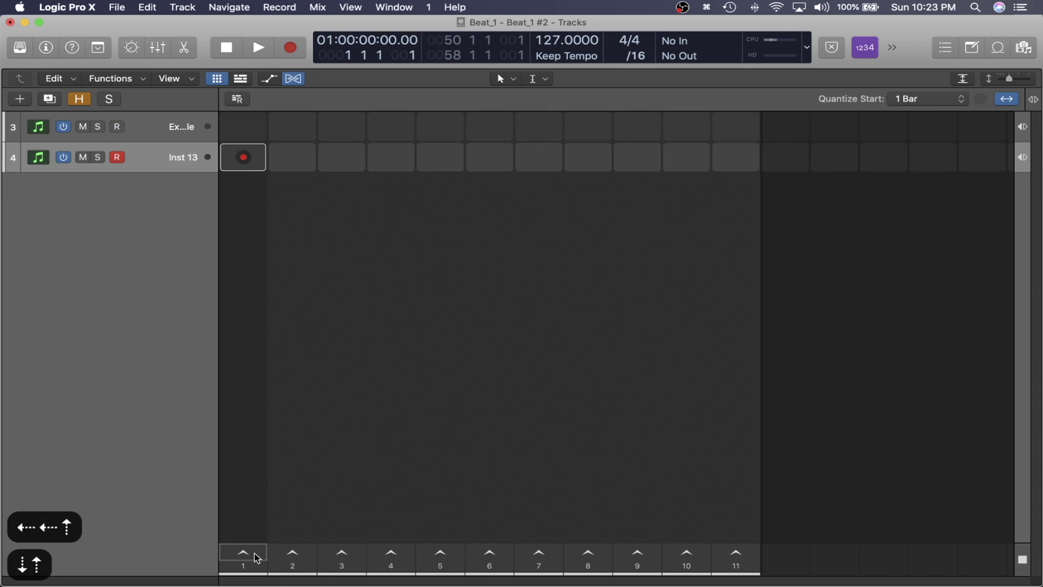
key("Down")
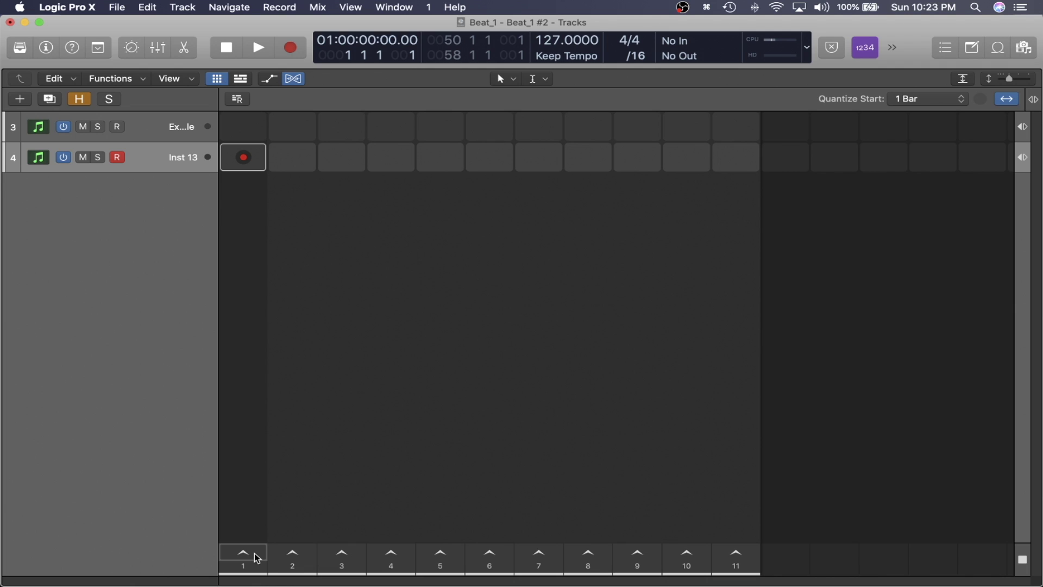
Step: Move the cell selection on track 4 two scenes over to scene 3 and return it to scene 1
key("Right")
key("Right")
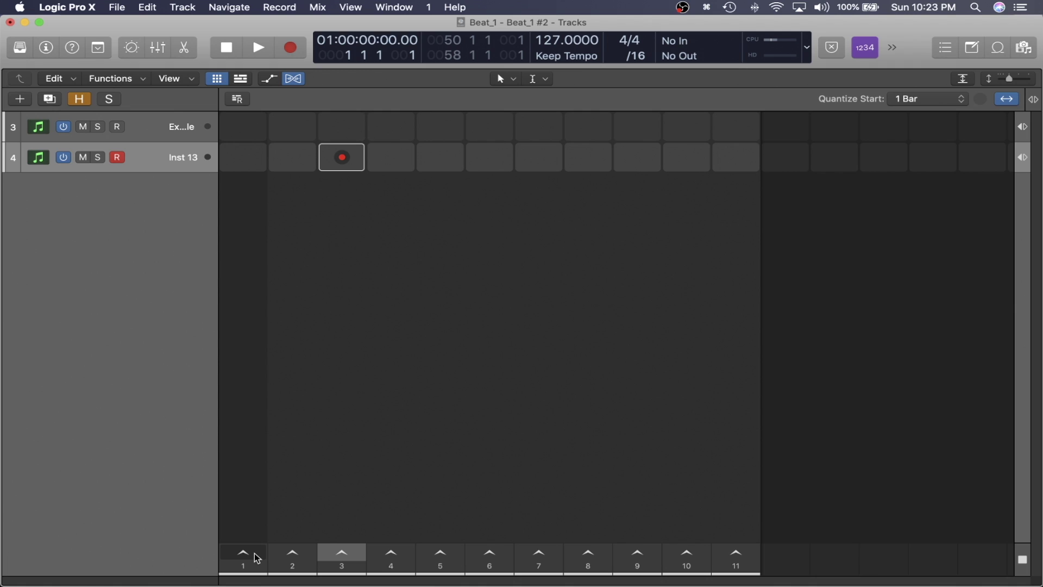
key("Left")
key("Left")
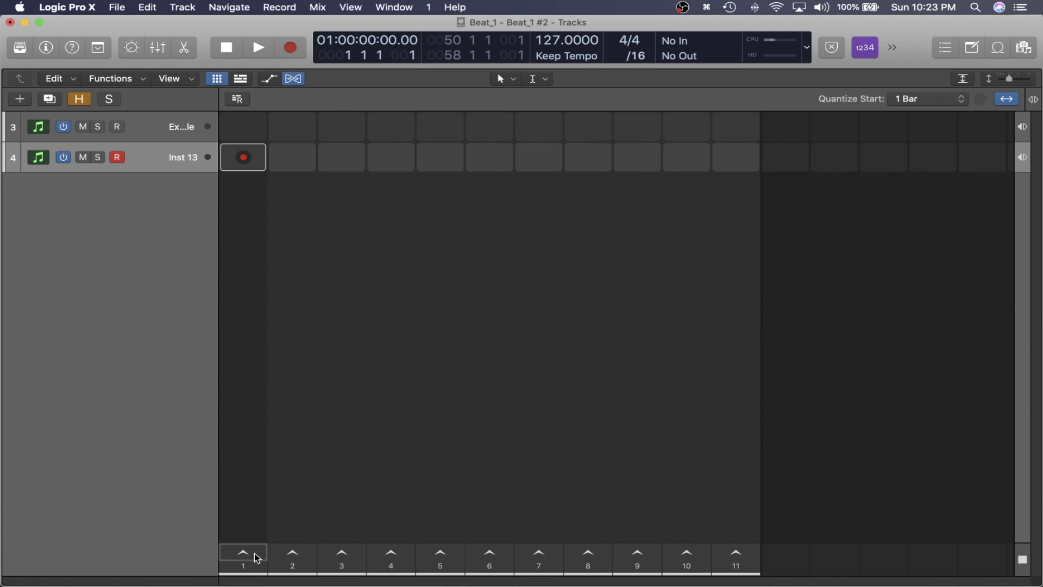
Step: Switch to the Tracks area only and reveal all the hidden tracks of the arrangement
key("alt+n")
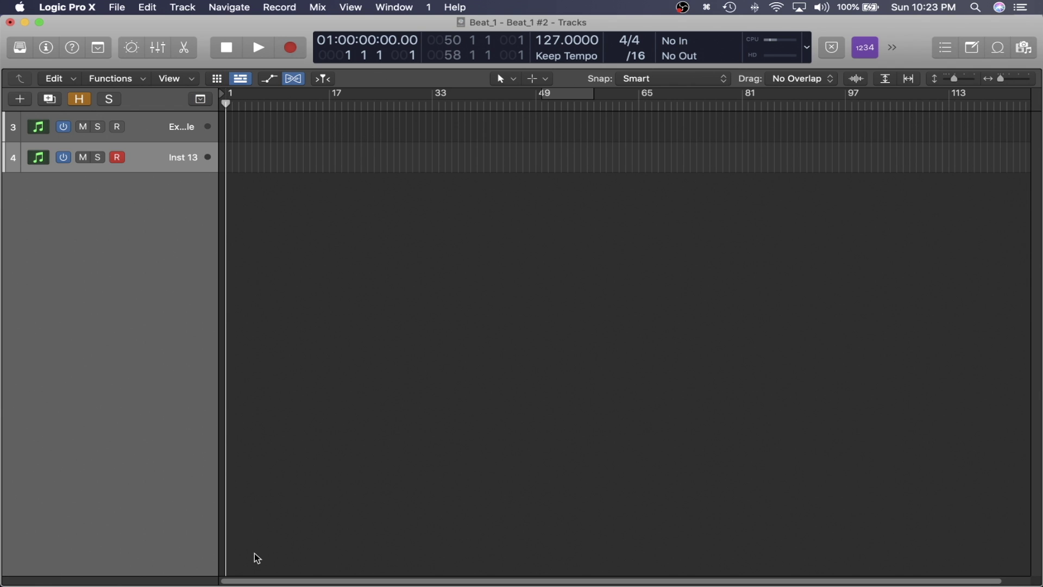
key("h")
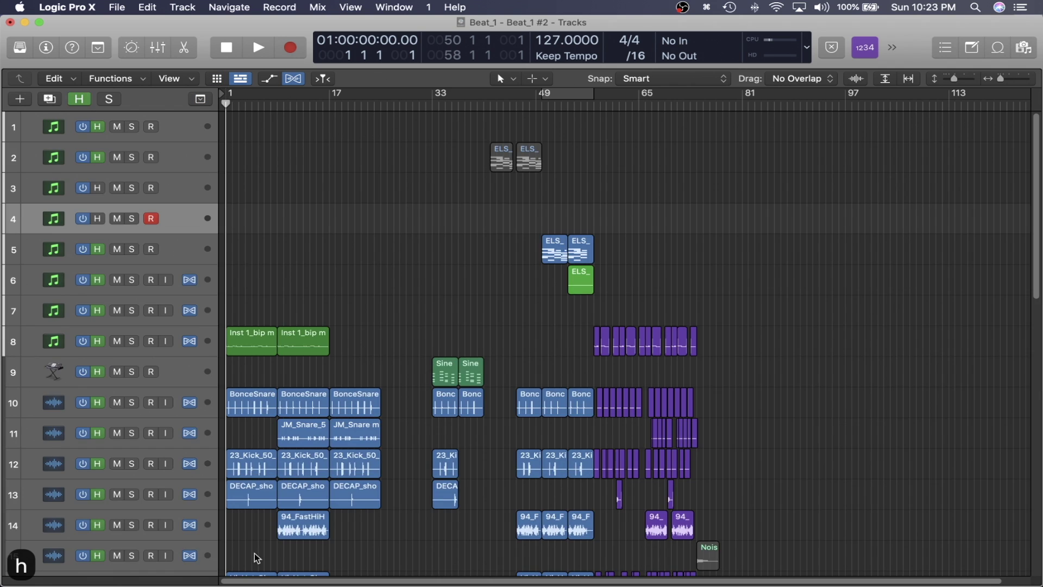
scroll(361, 252, "down", 5)
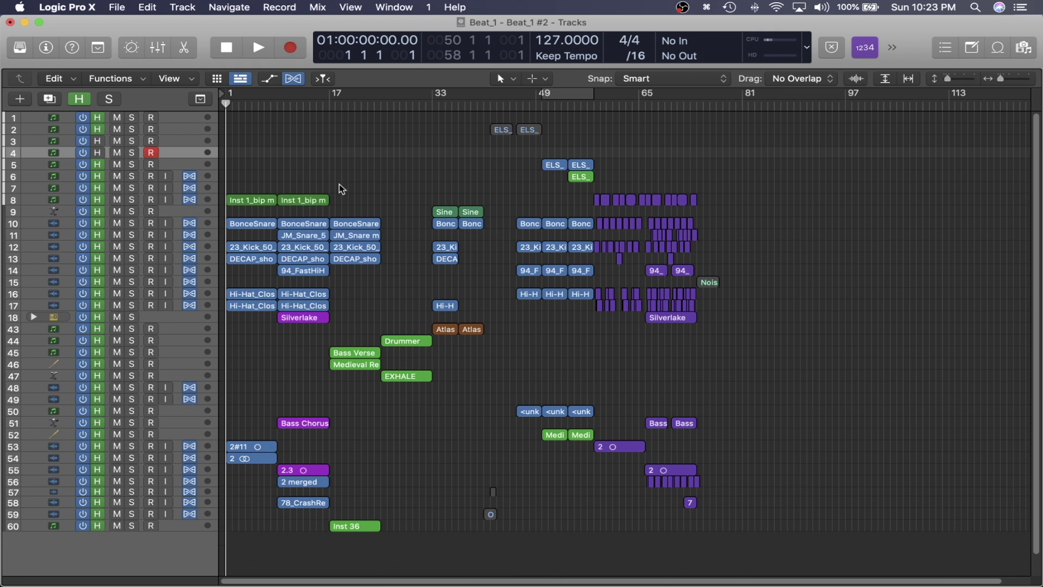
Step: Select the regions in bars 1 to 16, 17 to 24 and 25 to 32 in turn, and clear the selection
left_click_drag(318, 165, 246, 489)
left_click_drag(356, 184, 375, 530)
left_click_drag(389, 289, 419, 463)
key("super+Up")
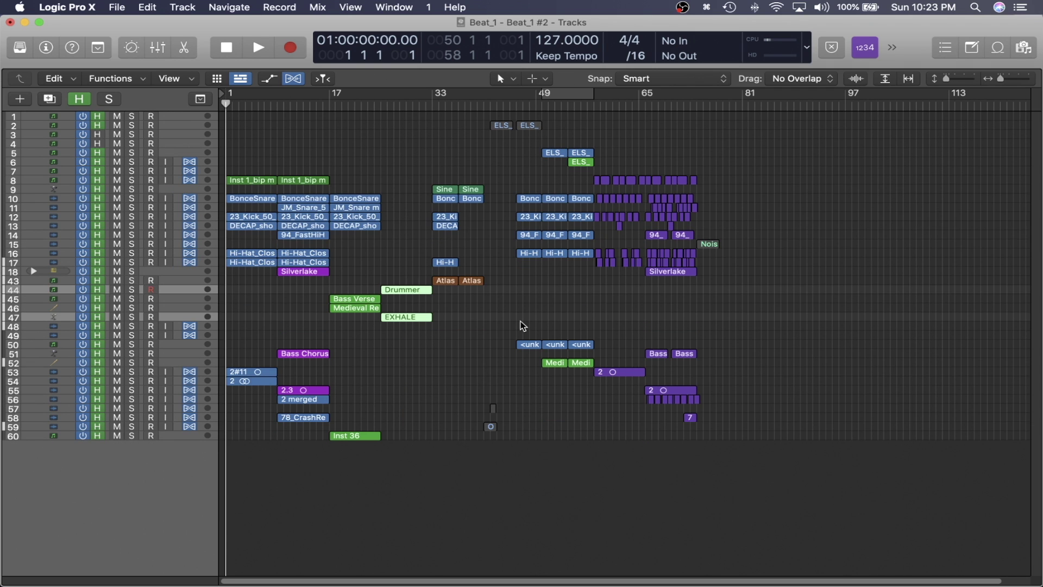
left_click(450, 361)
Step: Show the Live Loops grid alongside the arrangement in the Tracks area
key("alt+b")
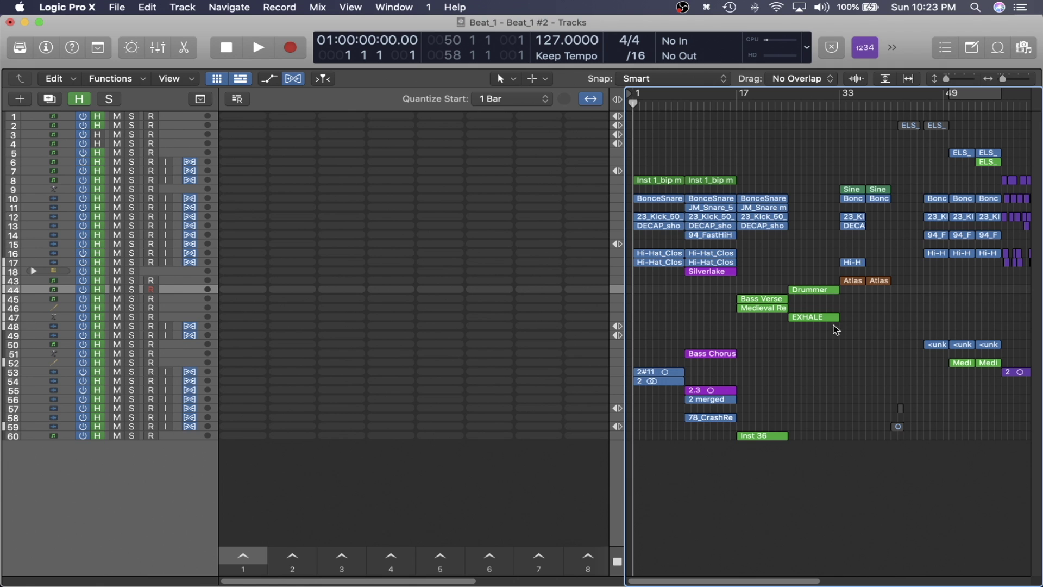
scroll(835, 326, "up", 5)
scroll(835, 326, "down", 2)
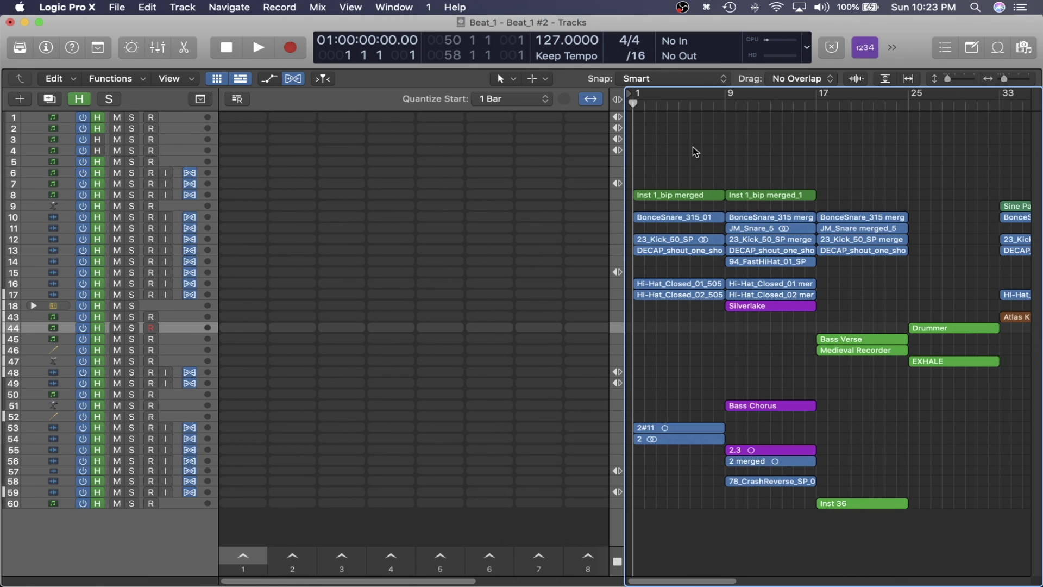
Step: Copy all the regions in bars 1 to 8 from the Tracks area into scene 1 of the Live Loops grid
left_click_drag(692, 149, 660, 551)
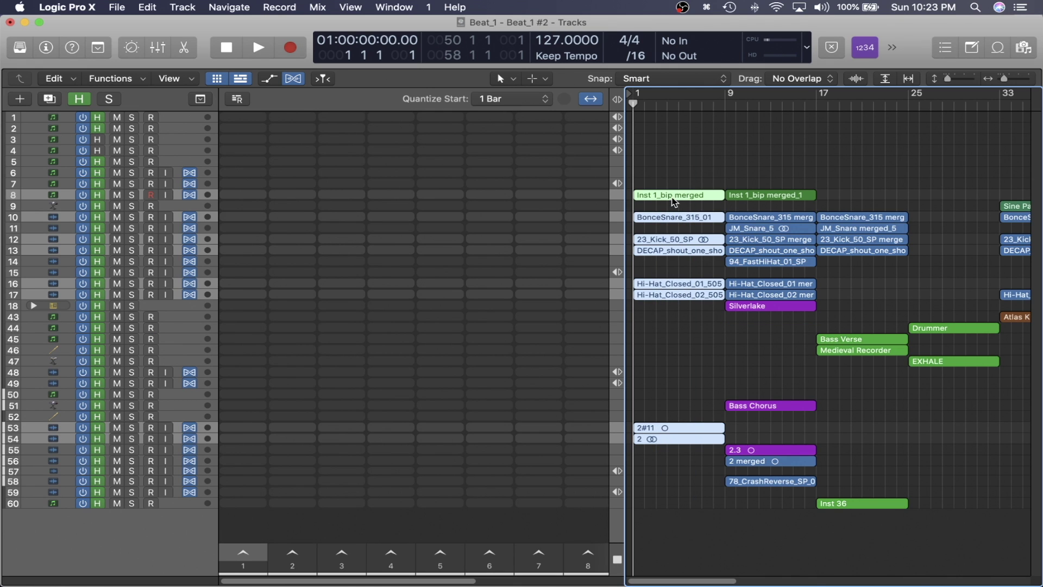
mouse_move(674, 201)
left_mouse_down()
mouse_move(256, 198)
mouse_move(654, 231)
mouse_move(664, 210)
left_mouse_up()
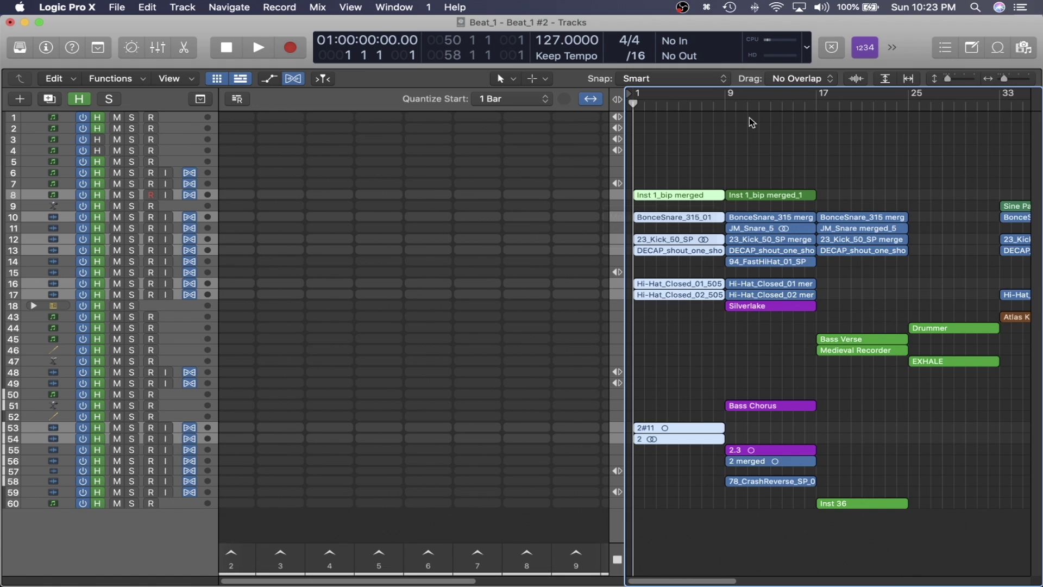
left_click(451, 261)
left_click_drag(716, 146, 690, 495)
scroll(534, 407, "left", 2)
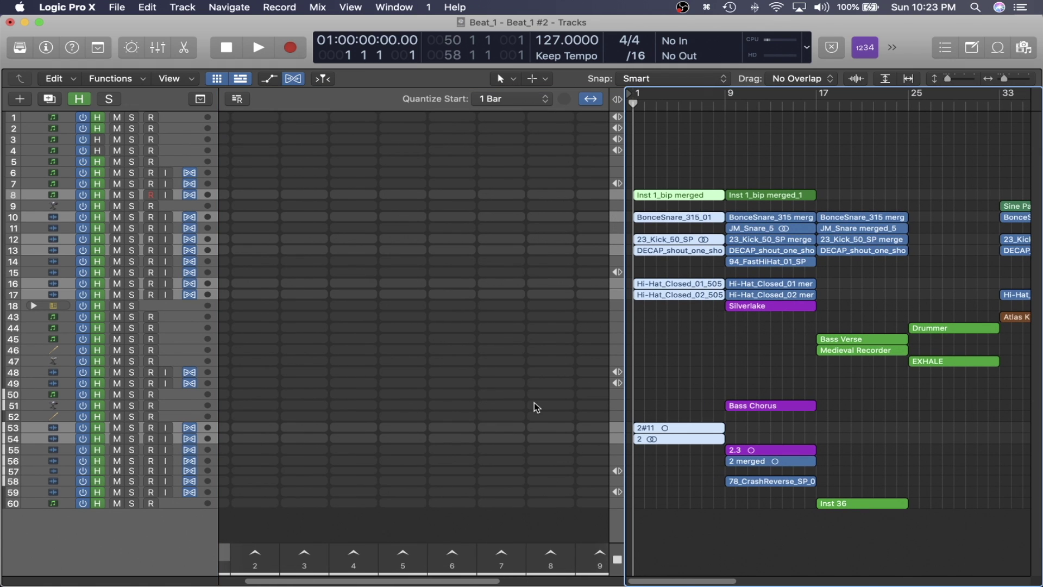
key("super+Home")
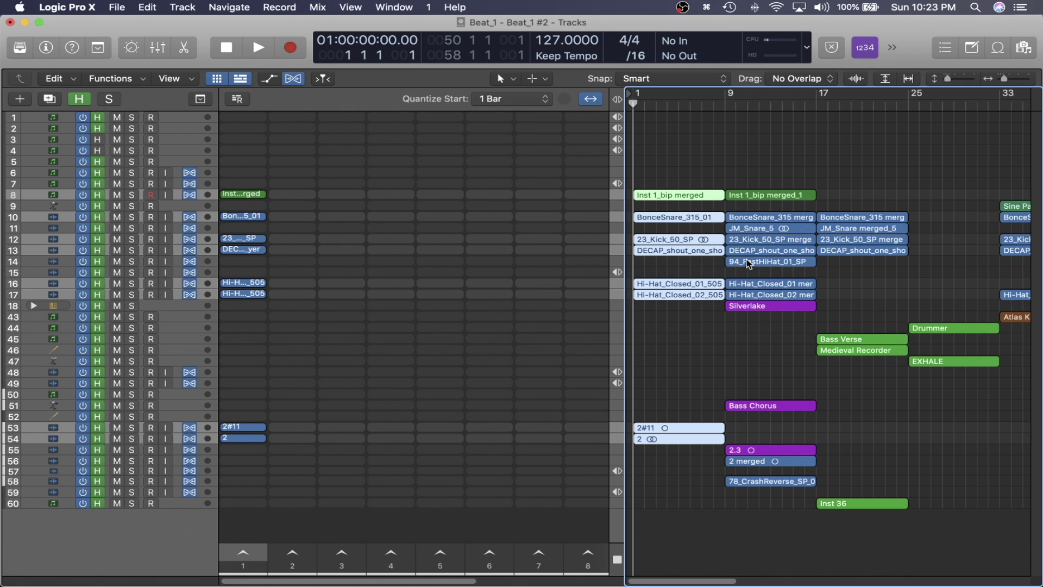
Step: Copy the eight-bar sections starting at bars 9, 17 and 25 into Live Loops scenes 2, 3 and 4 respectively
left_click_drag(771, 155, 764, 534)
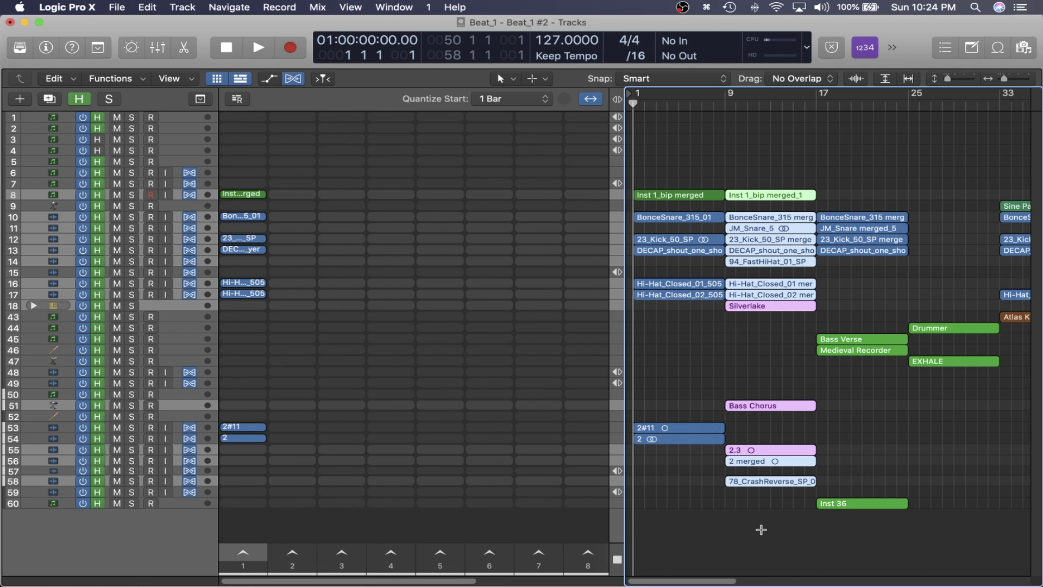
key("super+Home")
left_click_drag(876, 175, 875, 575)
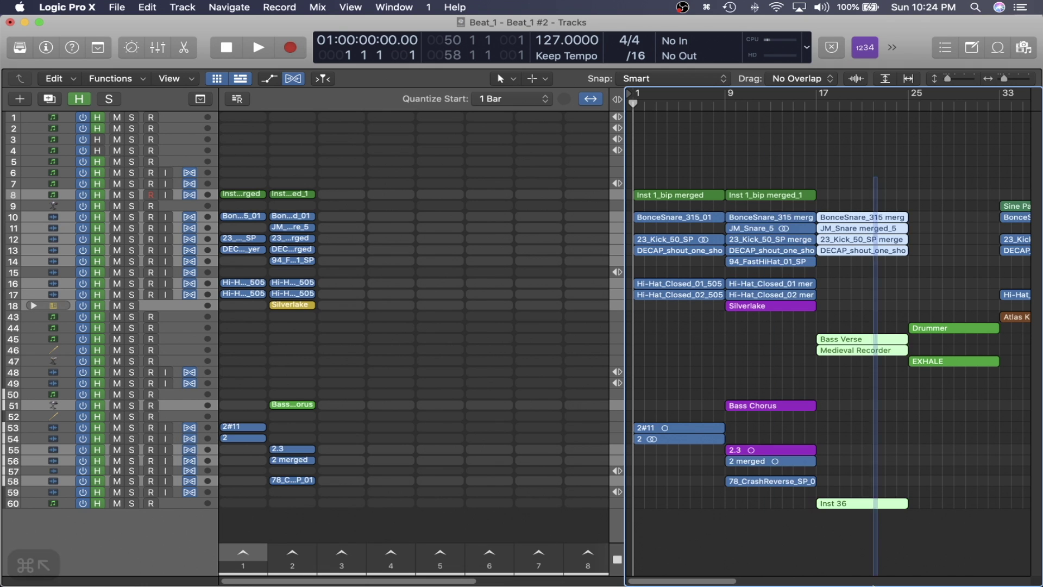
key("super+Home")
left_click_drag(973, 272, 963, 498)
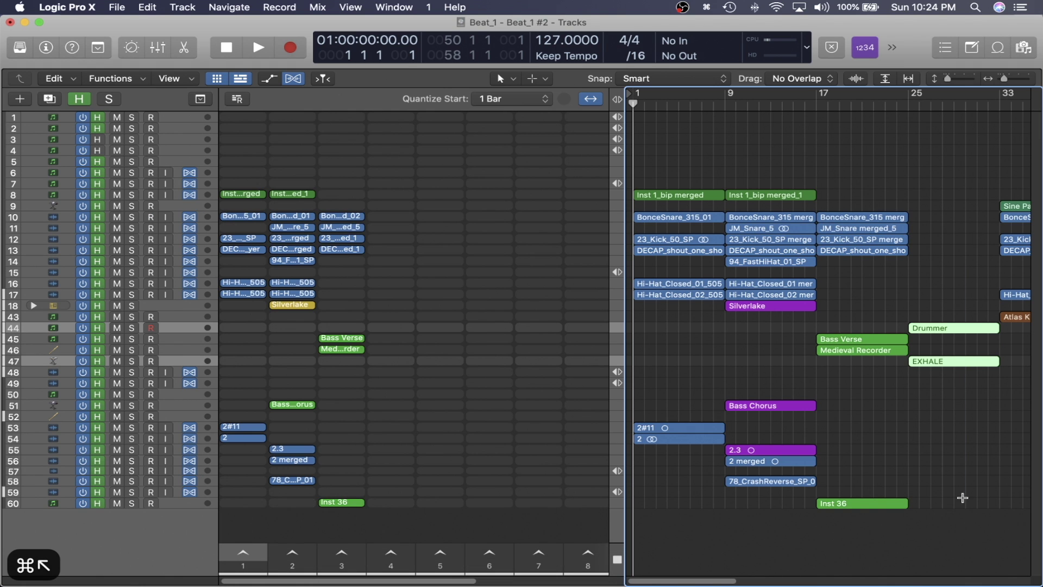
key("super+Home")
Step: Copy the regions in bars 33 to 40 into Live Loops scene 5 and those in bars 49 to 56 into scene 6
scroll(813, 281, "right", 5)
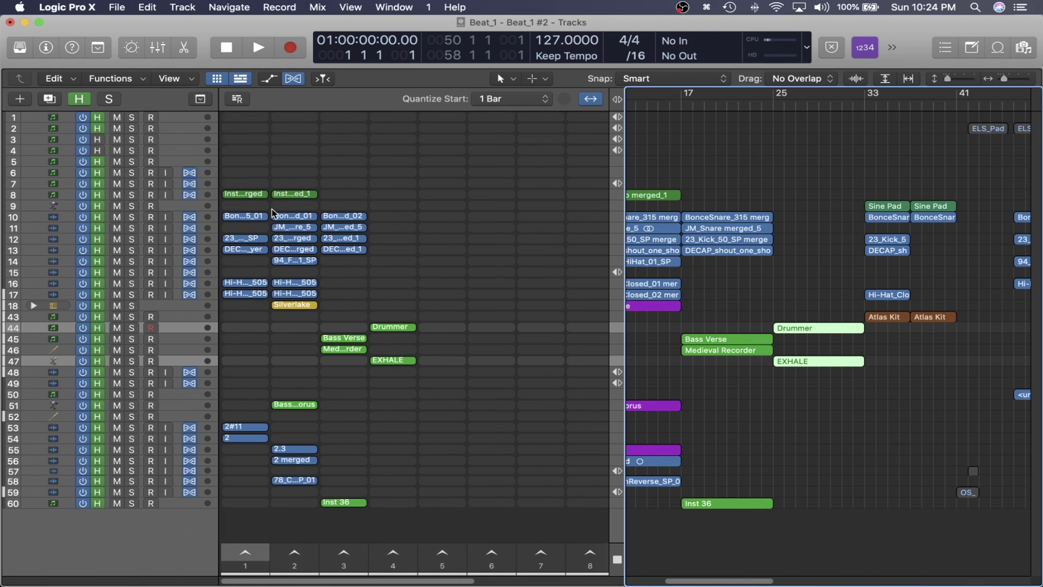
scroll(717, 258, "down", 5)
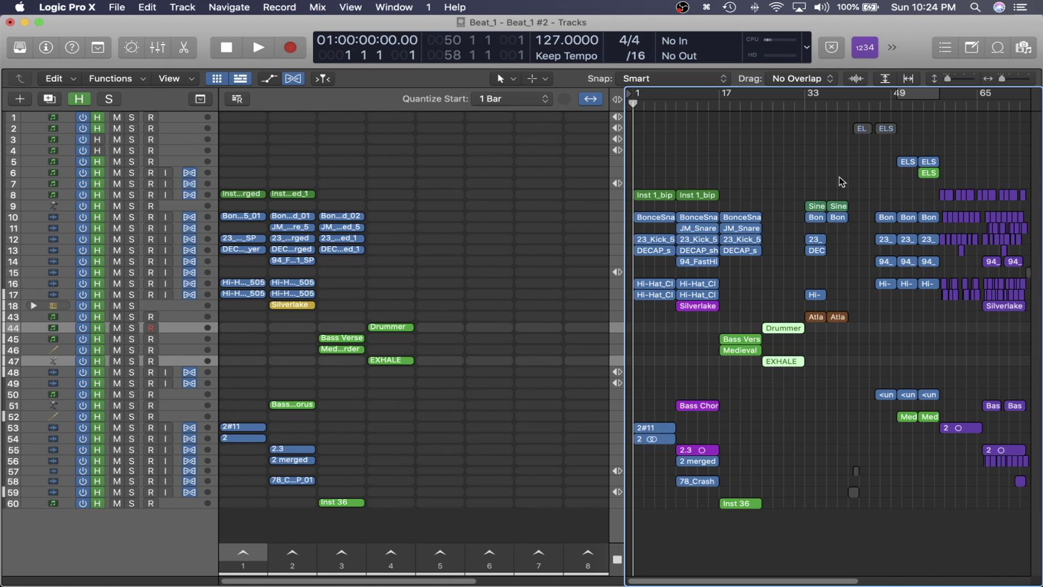
left_click_drag(840, 181, 811, 359)
key("super+Home")
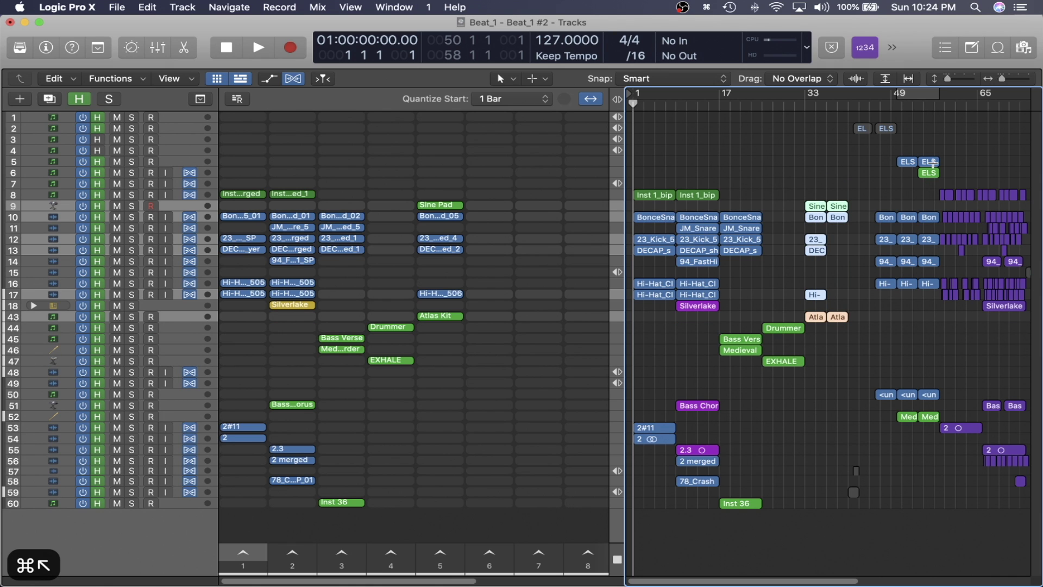
left_click_drag(933, 141, 914, 442)
key("super+Home")
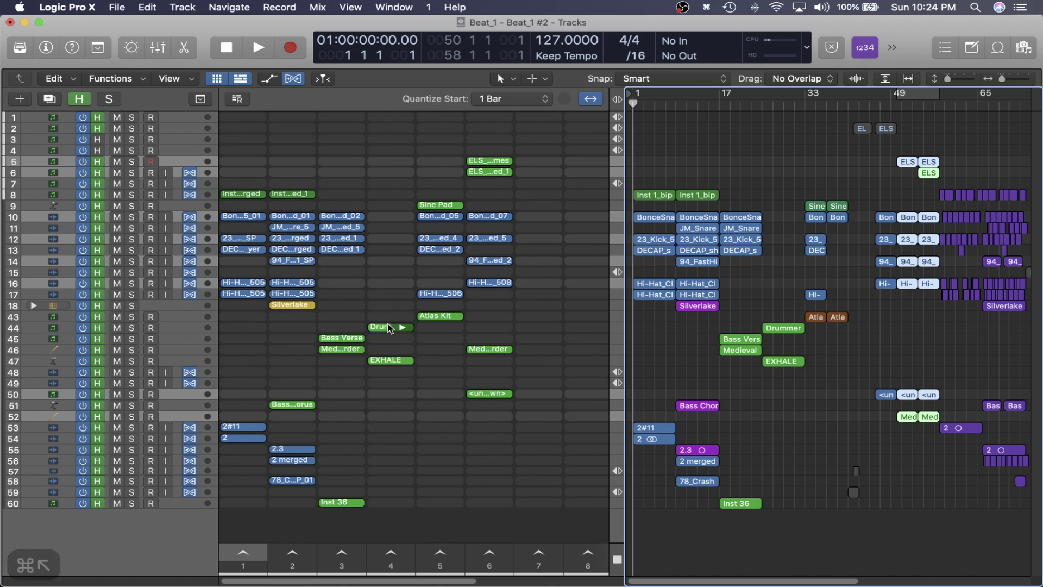
Step: Colour all the cells in Live Loops scenes 1 and 2 dark brown
left_click_drag(275, 522, 247, 71)
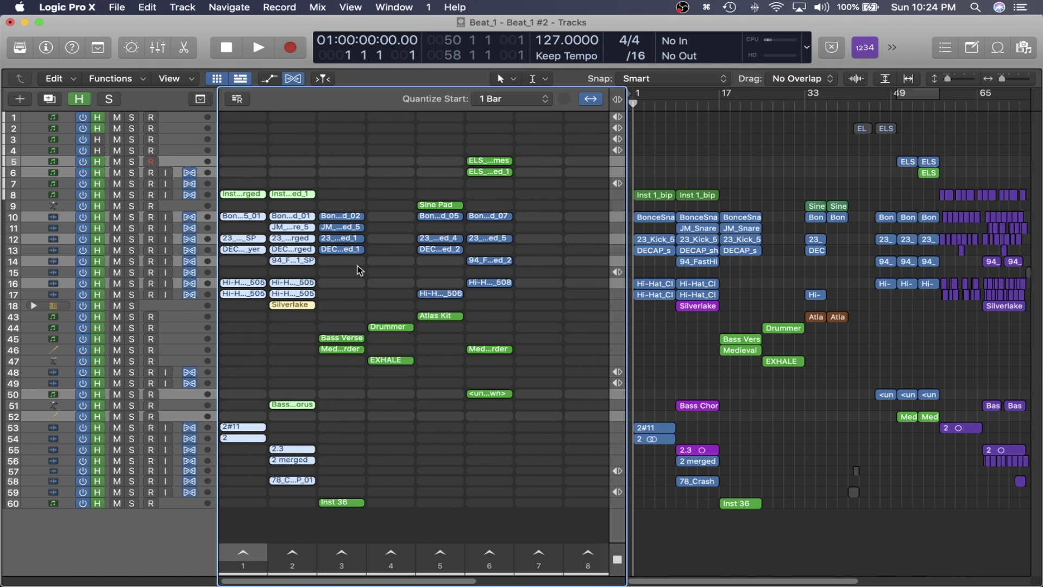
key("alt+c")
left_click(266, 90)
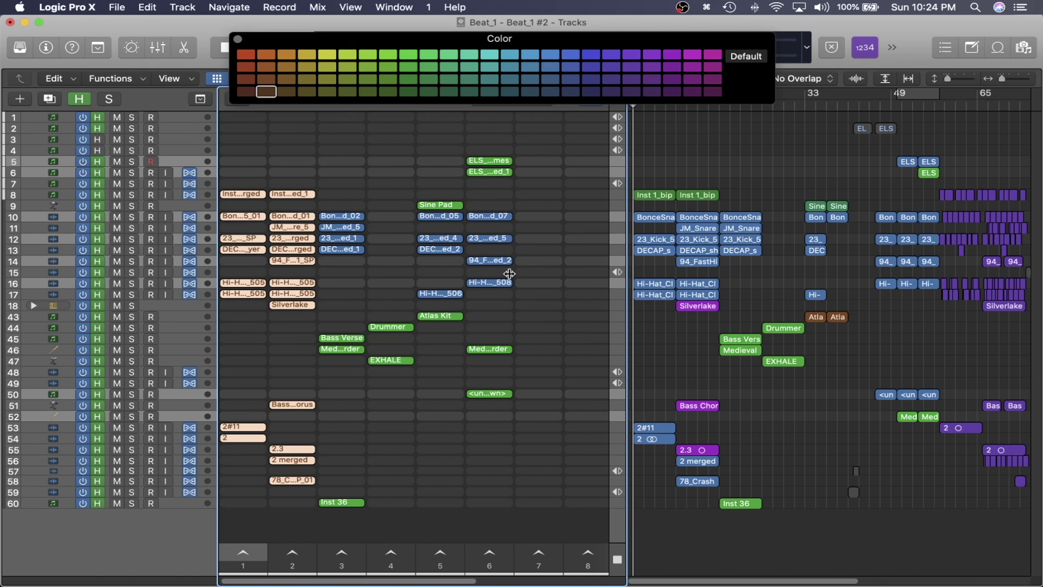
key("alt+c")
Step: Colour all the cells in Live Loops scenes 3 and 4 yellow
left_click_drag(345, 529, 383, 174)
key("alt+c")
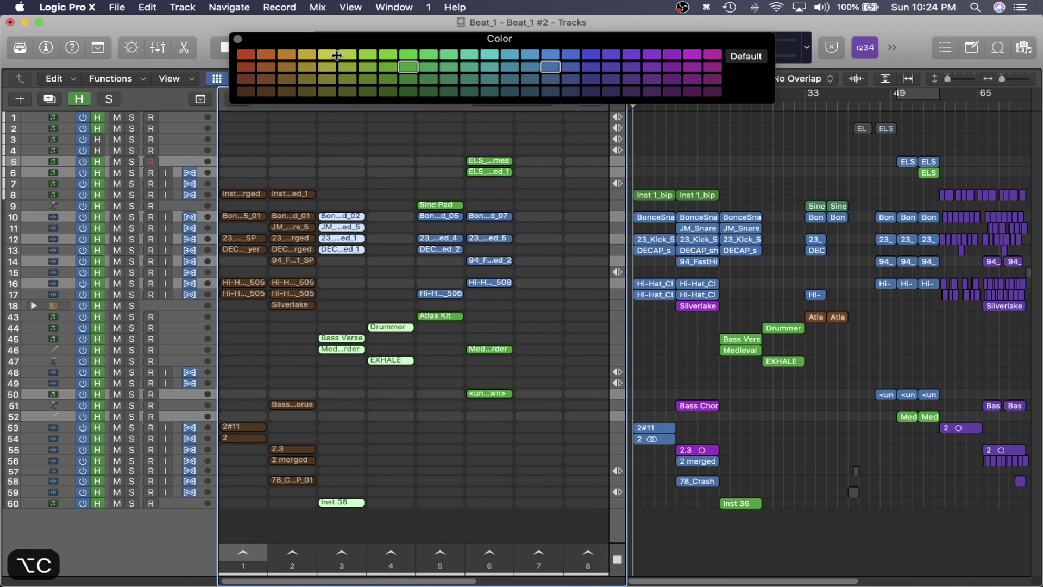
left_click(335, 50)
key("alt+c")
Step: Colour all the cells in Live Loops scenes 5 and 6 purple
scroll(428, 520, "down", 1)
scroll(400, 489, "down", 1)
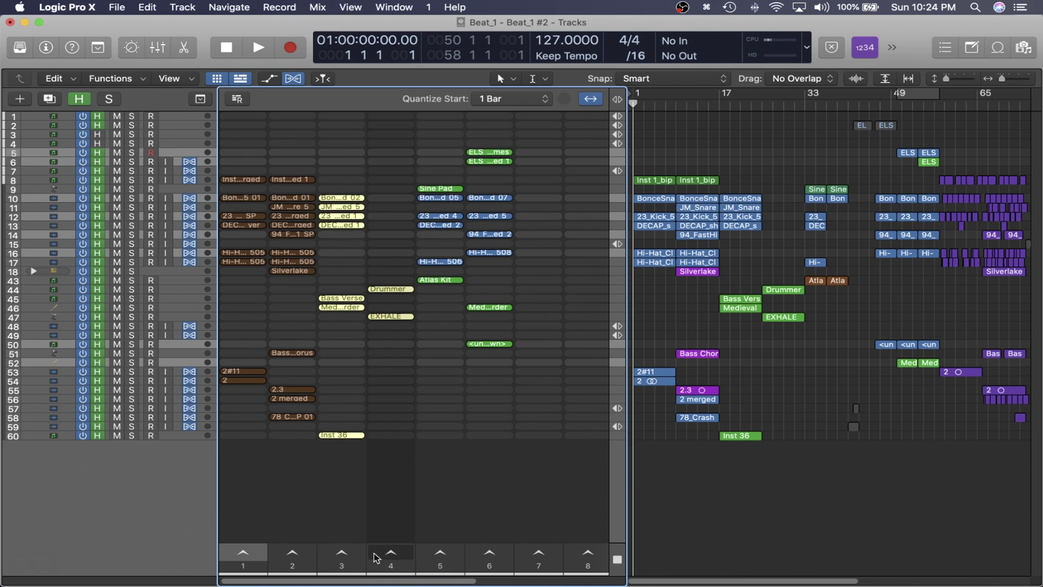
left_click(411, 510)
left_click_drag(421, 502, 489, 128)
key("alt+c")
left_click(678, 51)
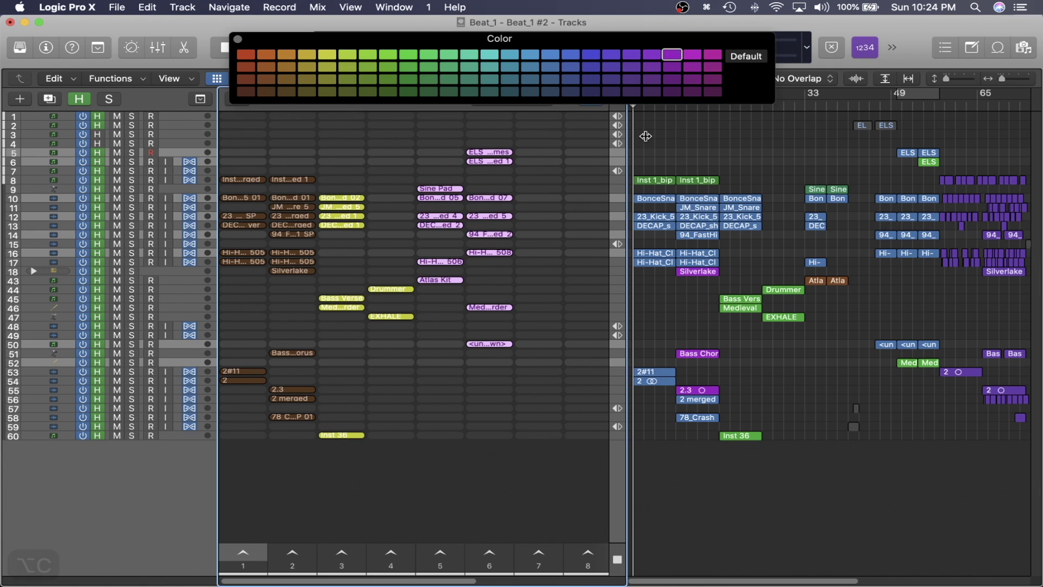
key("alt+c")
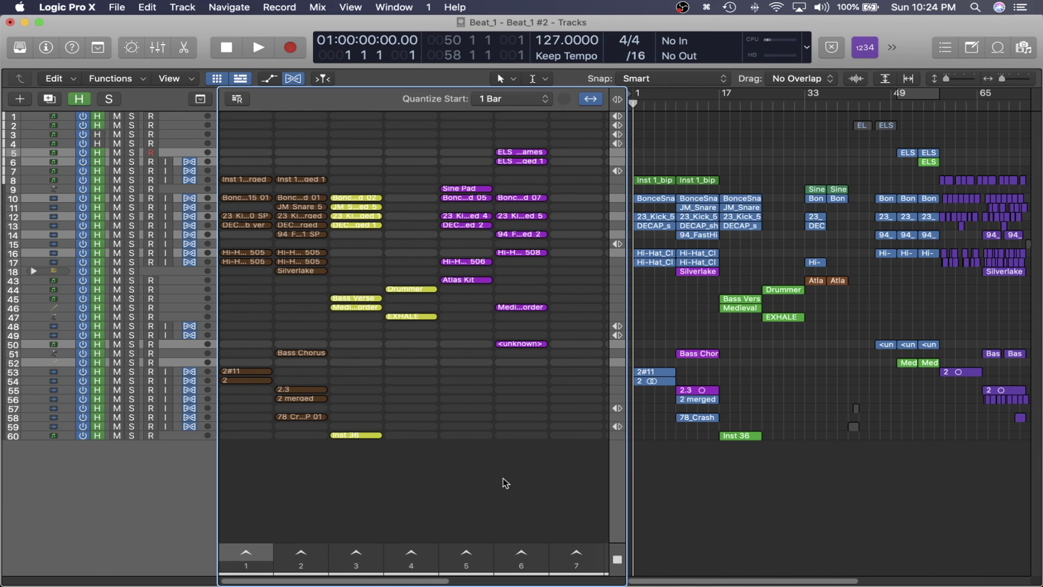
Step: Hide the Tracks area so the Live Loops grid fills the main window, and enlarge its rows
key("alt+l")
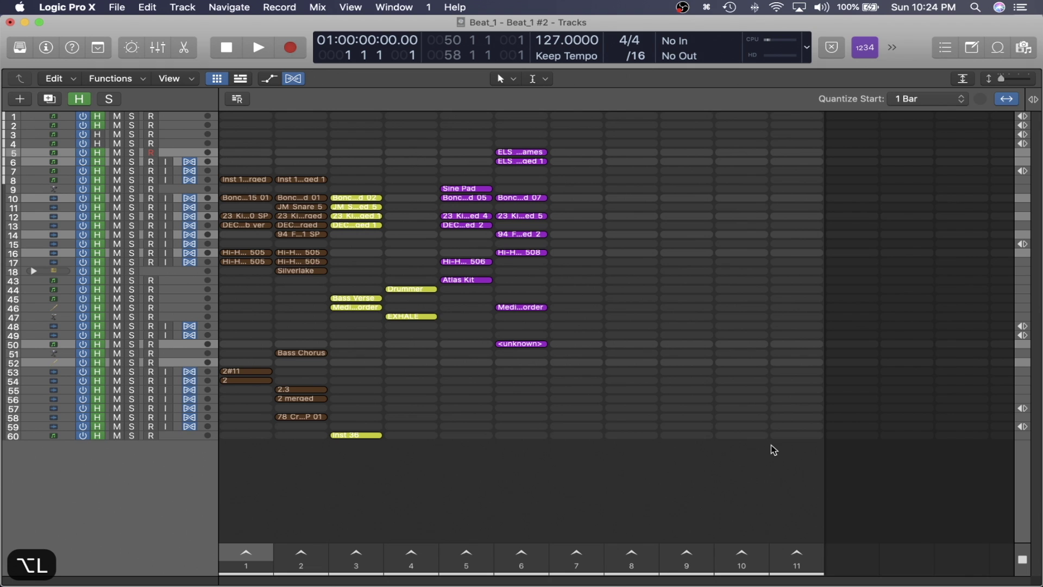
scroll(771, 444, "up", 5)
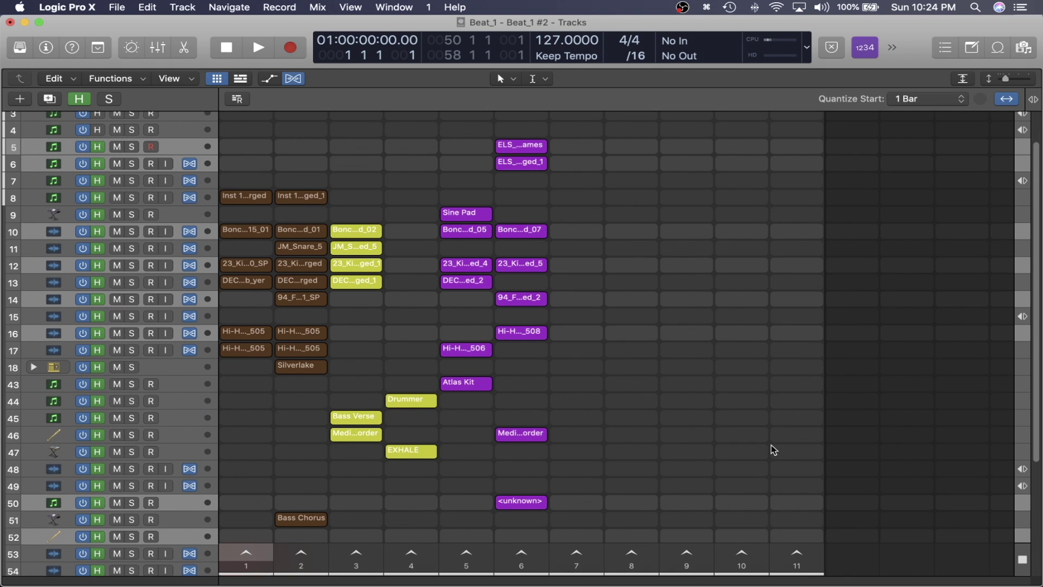
scroll(771, 445, "down", 3)
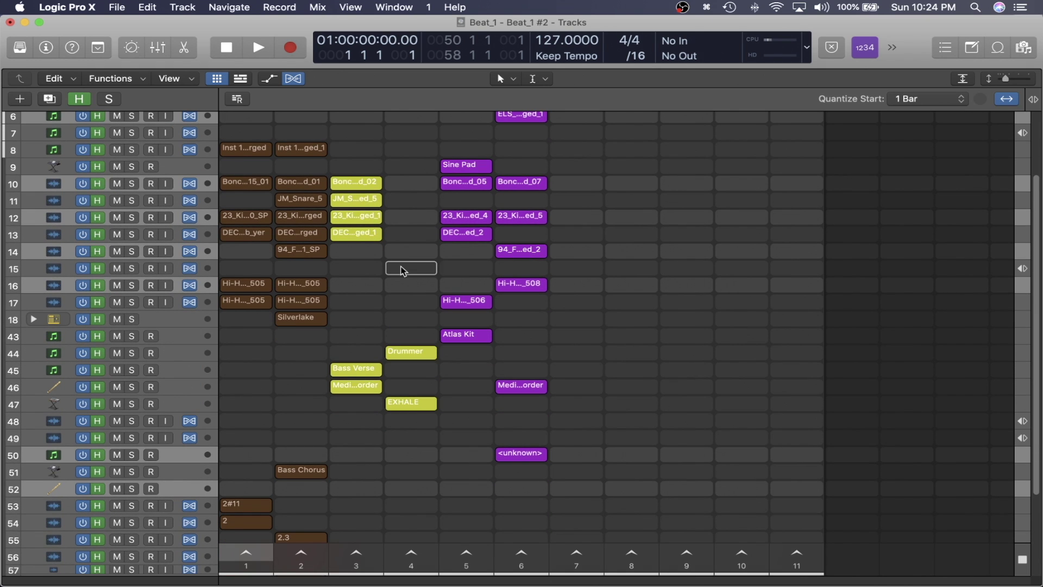
key("Left")
key("Up")
key("Up")
key("Up")
key("Return")
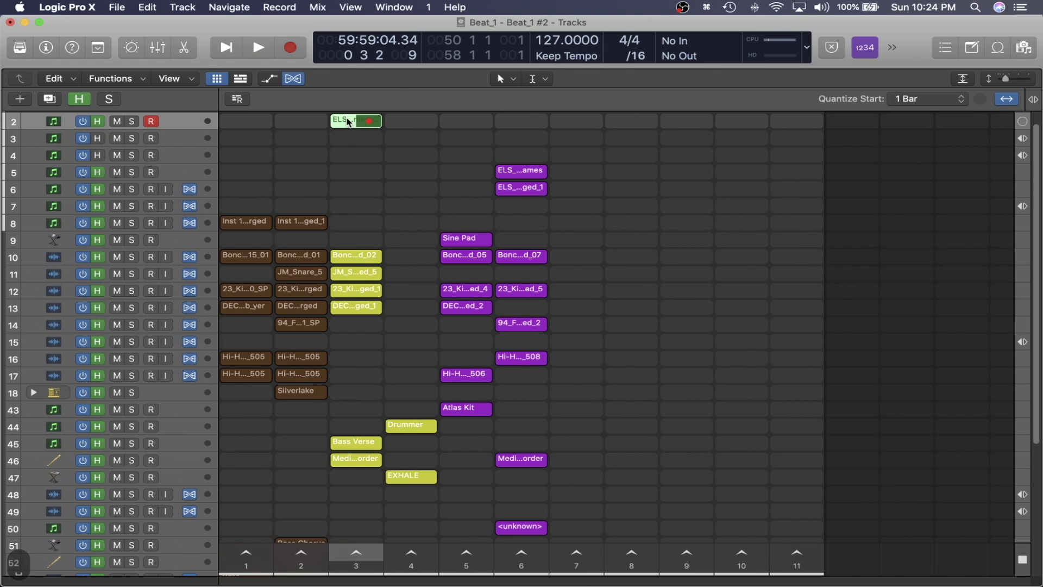
key("BackSpace")
Step: Step the cell selection back and forth between neighbouring empty cells around scenes 2 and 3 on the upper tracks
left_click(278, 177)
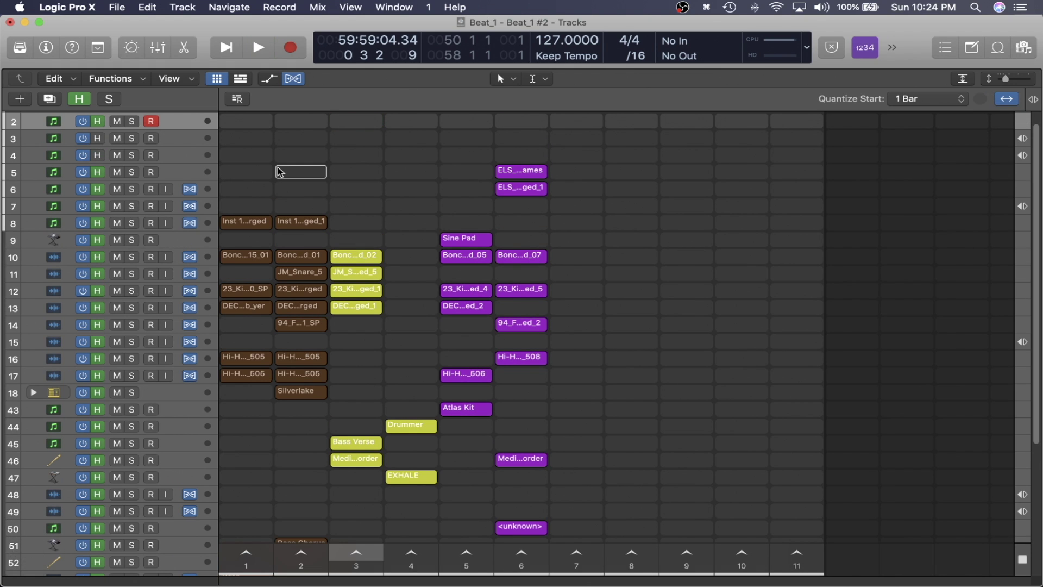
scroll(279, 173, "down", 4)
scroll(304, 203, "down", 4)
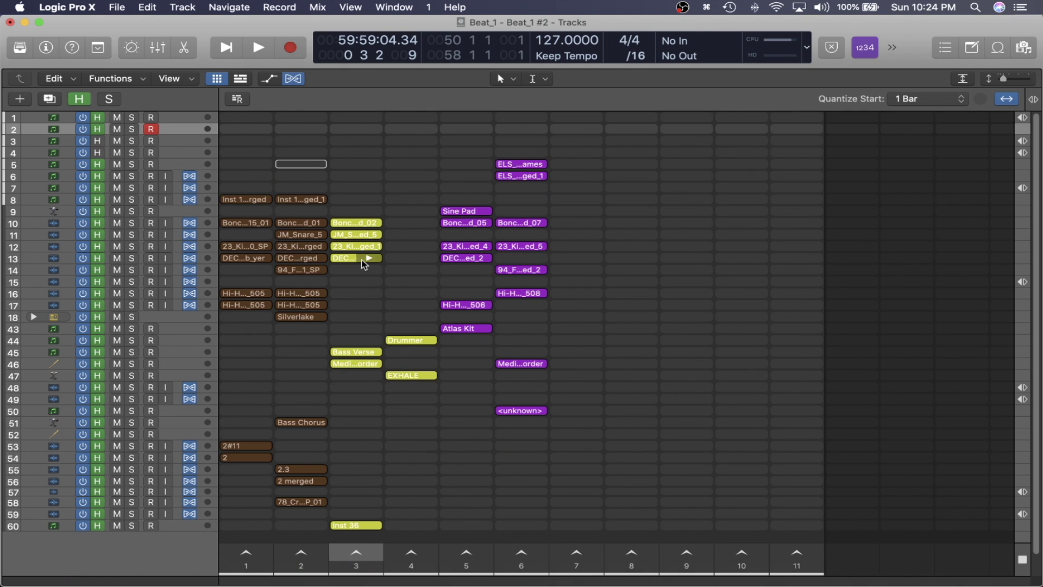
key("Up")
key("Down")
key("Down")
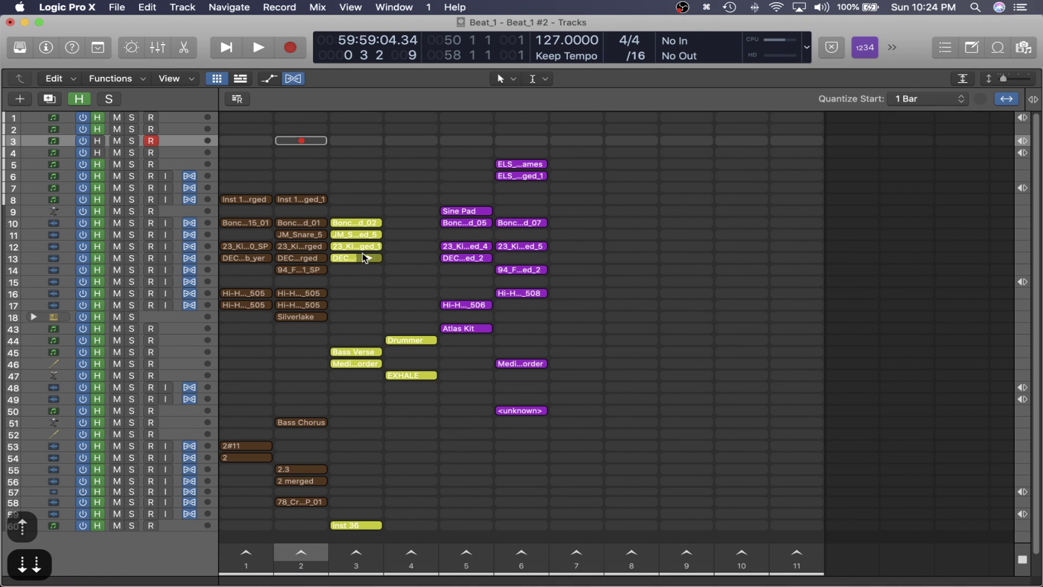
key("Right")
key("Right")
key("Down")
key("Left")
key("Up")
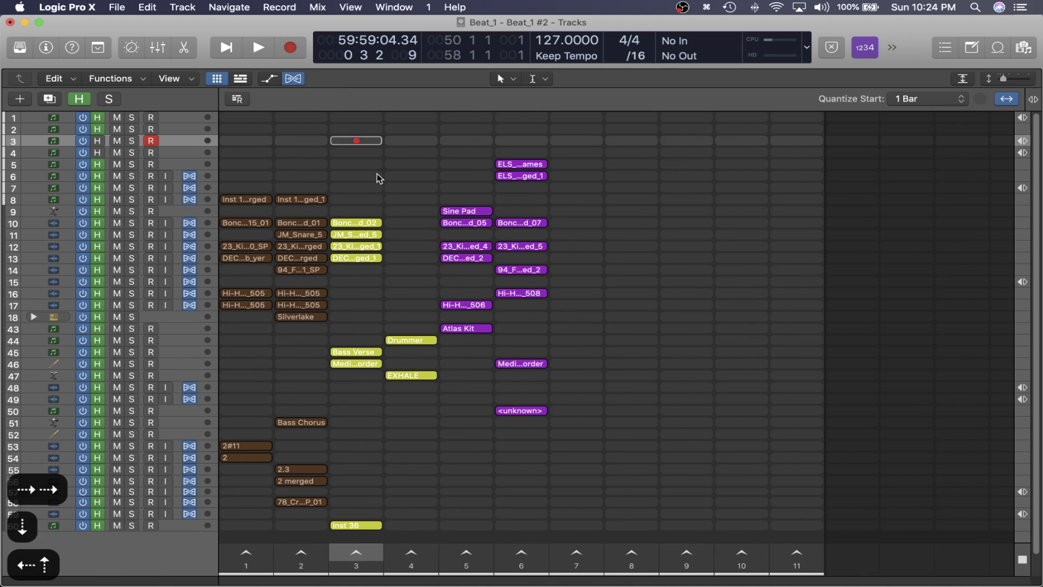
key("Right")
key("Right")
key("Down")
key("Left")
key("Up")
key("Left")
key("Left")
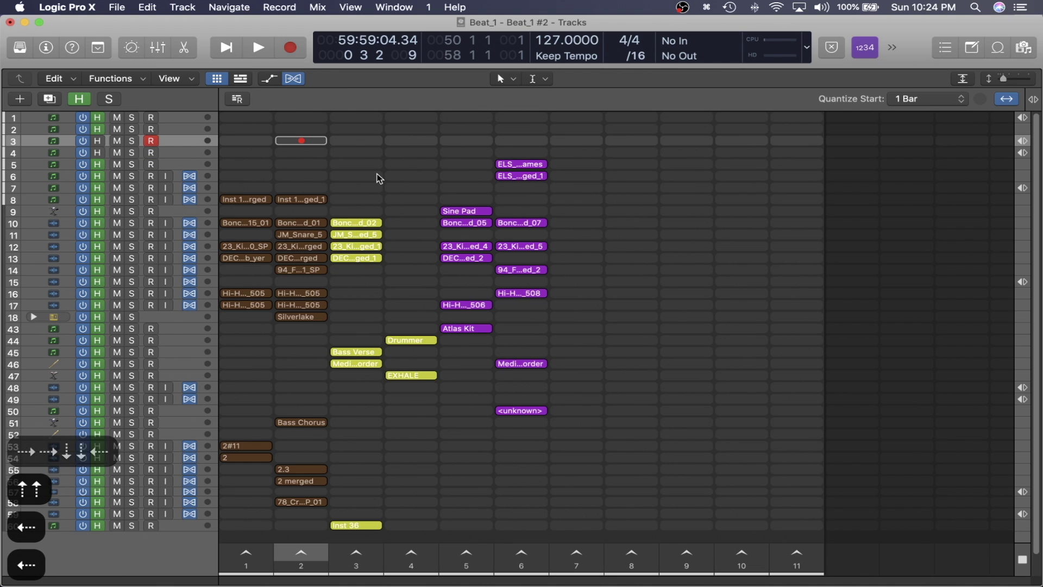
key("Right")
key("Right")
key("Left")
key("Down")
key("Down")
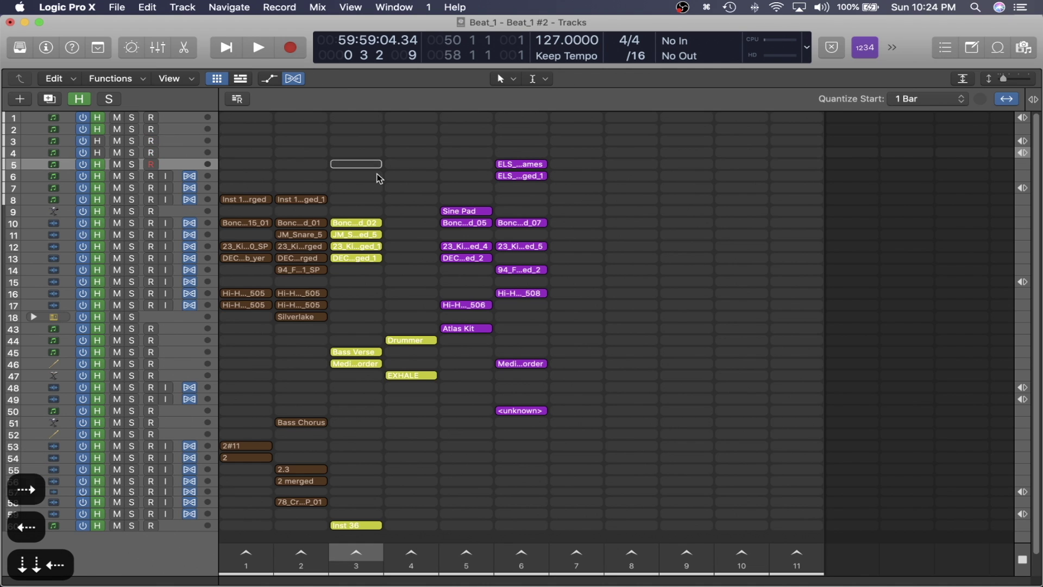
key("Left")
key("Up")
key("Up")
key("Right")
key("Down")
key("Left")
key("Up")
key("Down")
key("Down")
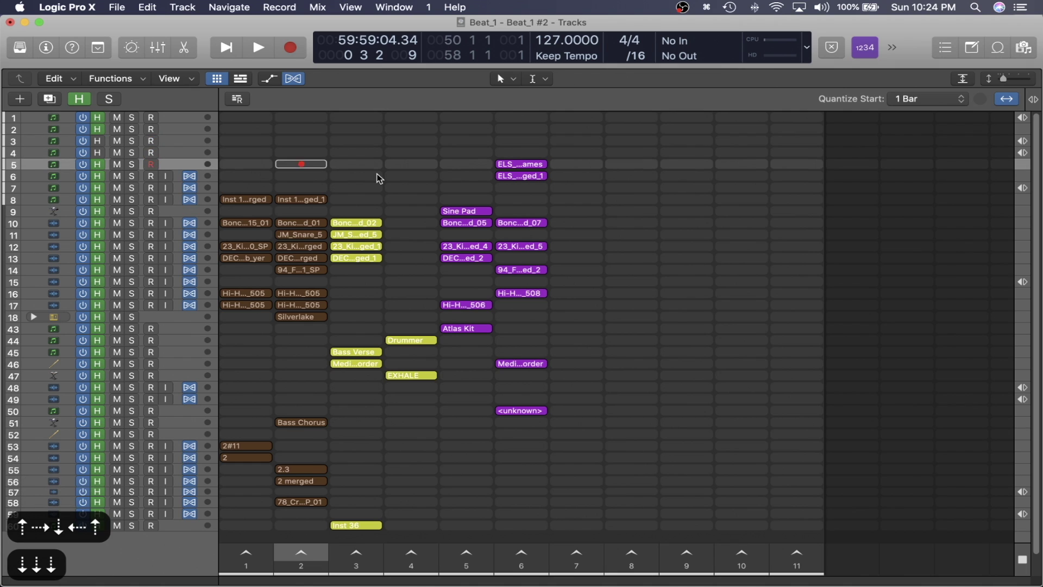
key("Down")
key("Right")
key("Right")
key("Up")
key("Left")
key("Down")
key("Down")
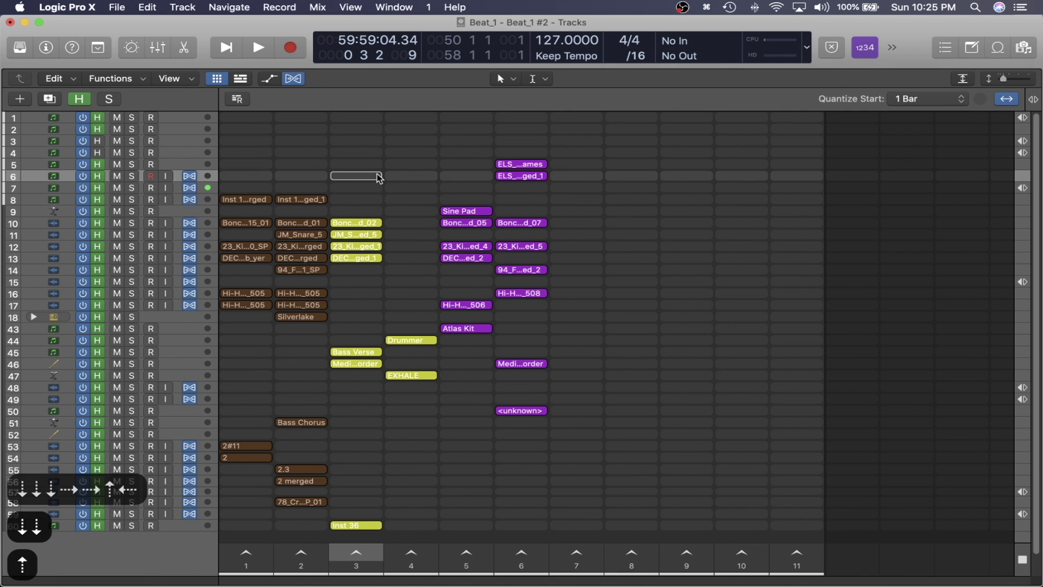
key("Up")
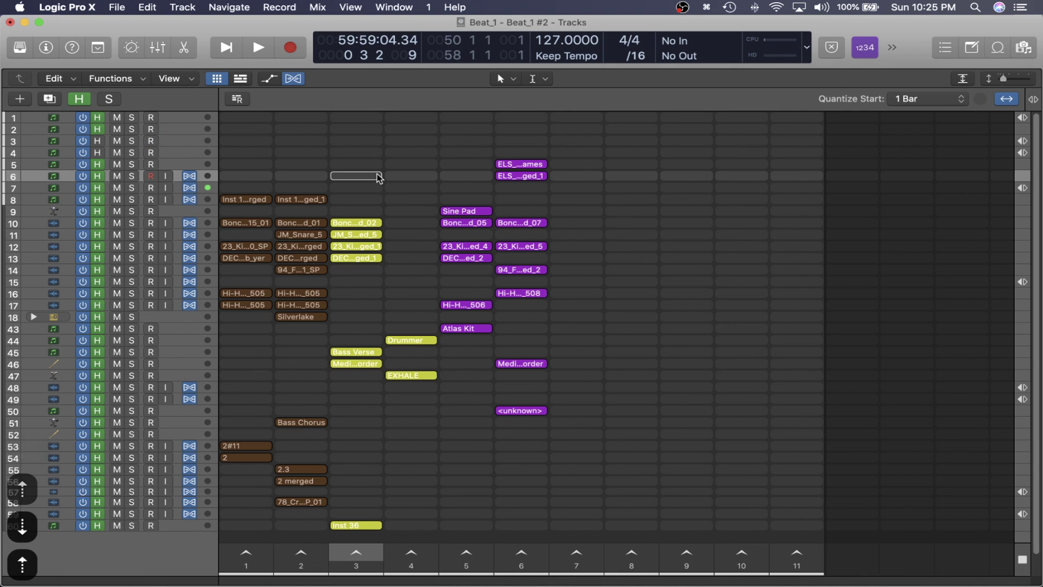
Step: Launch scene 3 and stop the playback
left_click(368, 558)
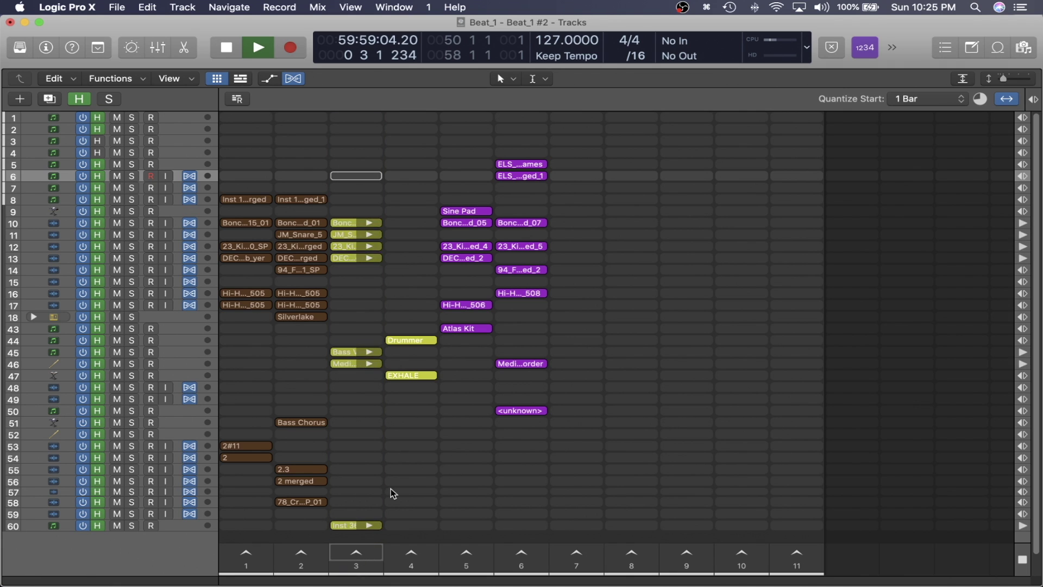
key("space")
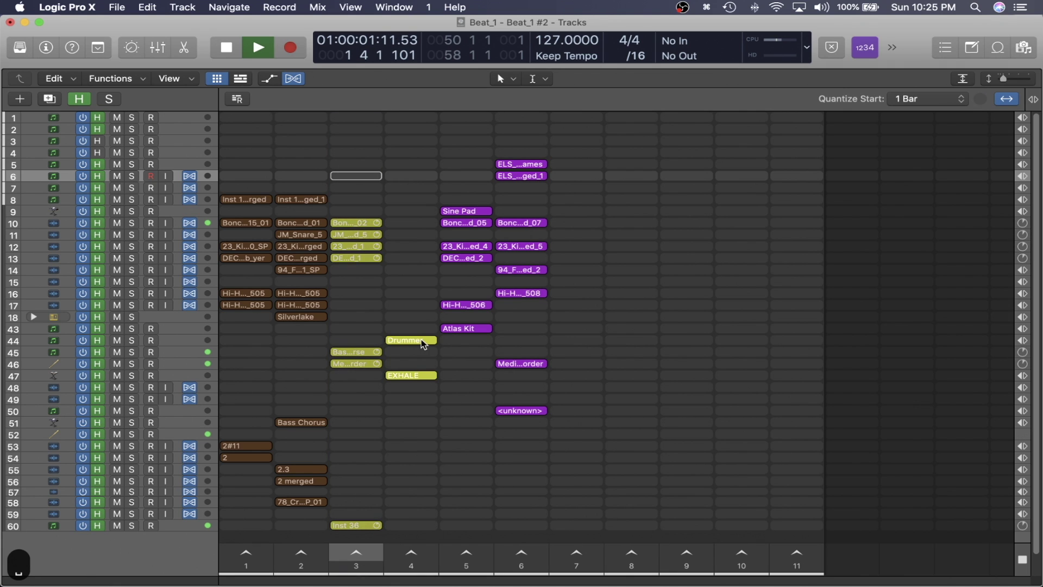
Step: Move the cell selection to the empty cell on track 4 in scene 1
key("Left")
left_click(416, 175)
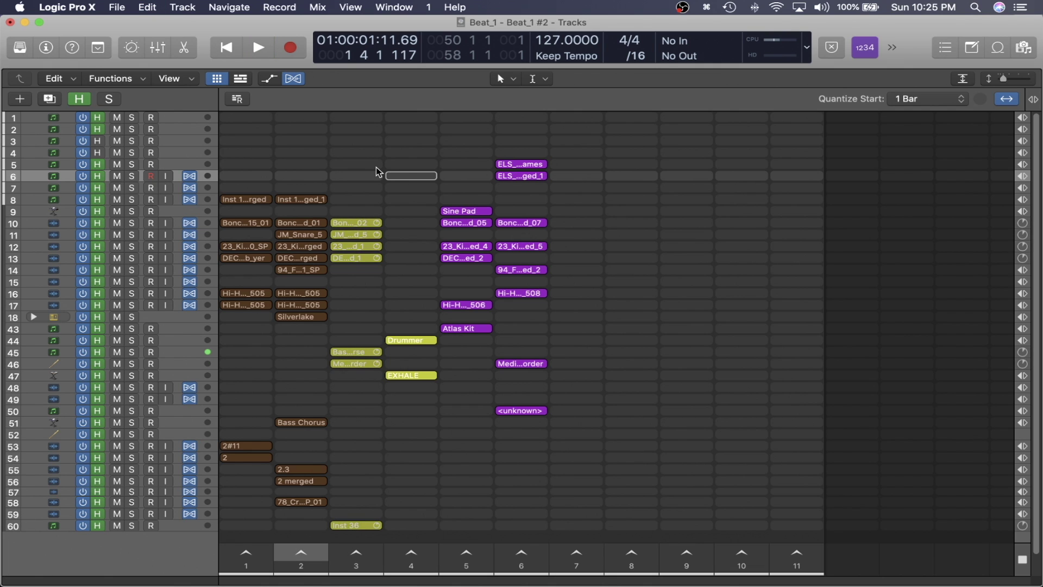
left_click(307, 175)
key("Up")
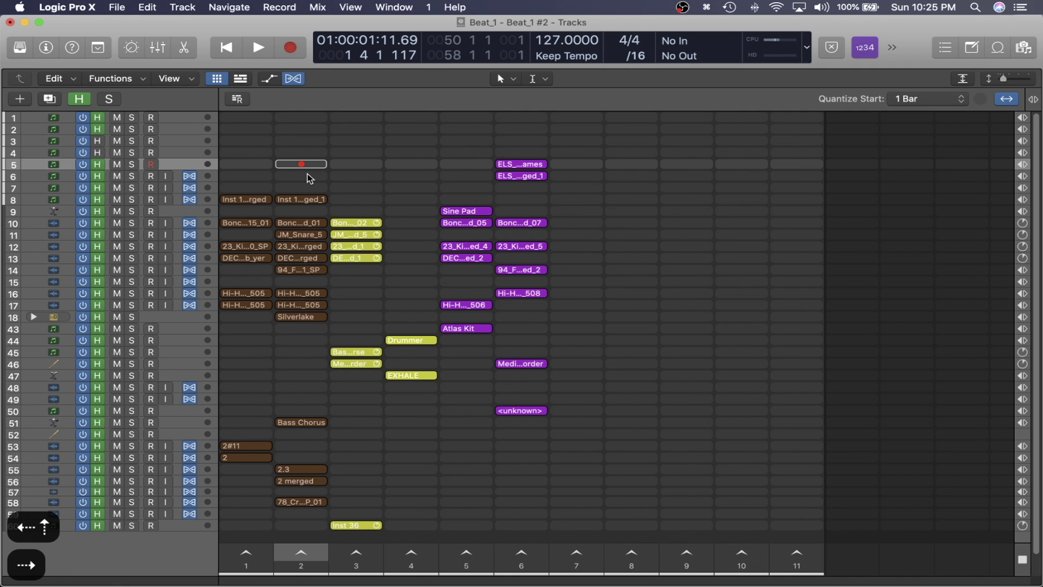
key("Up")
key("Right")
key("Left")
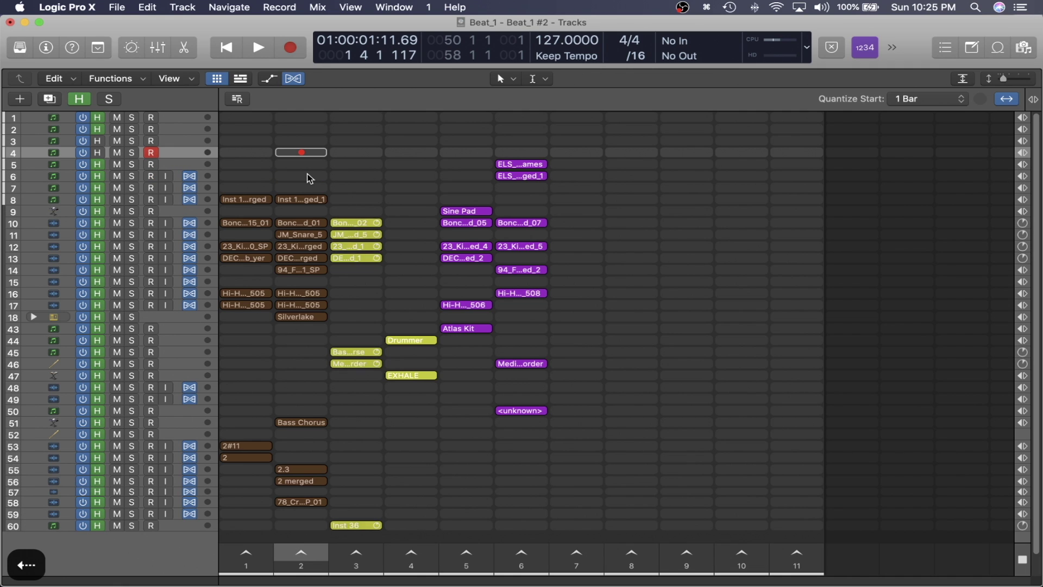
key("Left")
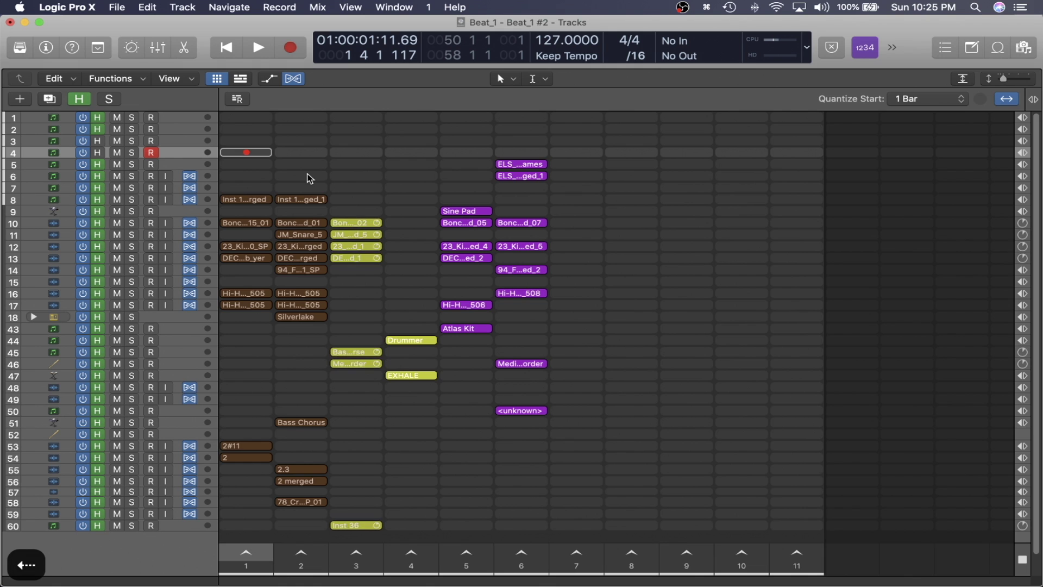
scroll(308, 174, "down", 1)
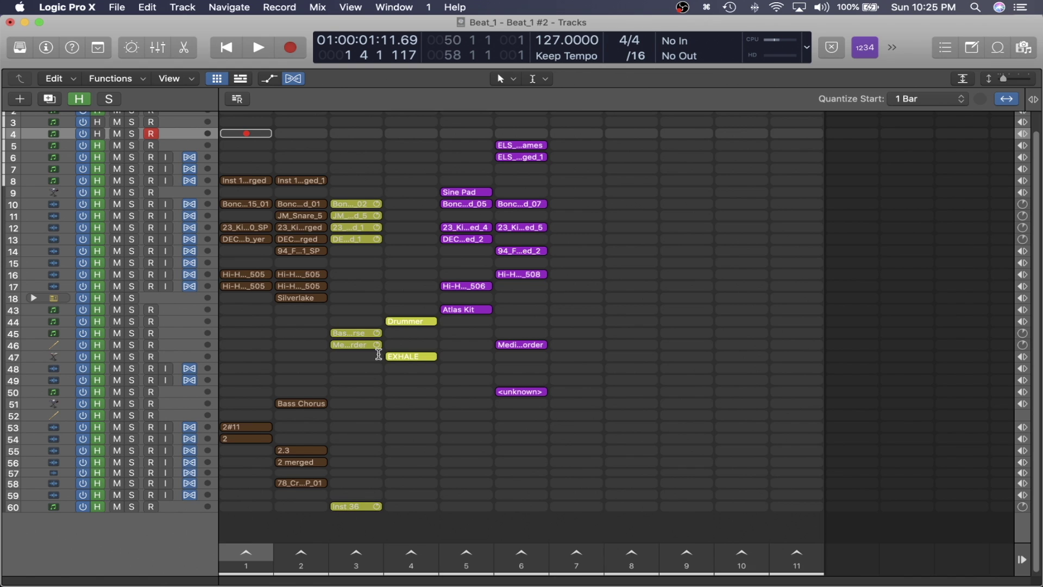
Step: Launch scenes 1, 2, 3 and 4 one after another from the selected cell's scene, and stop the playback
key("alt+super+Return")
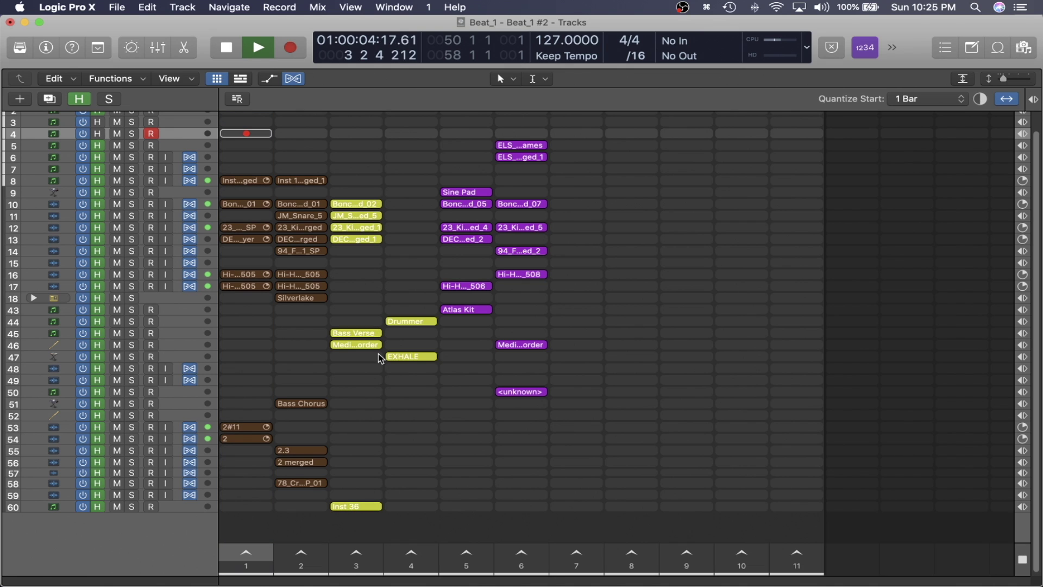
key("Right")
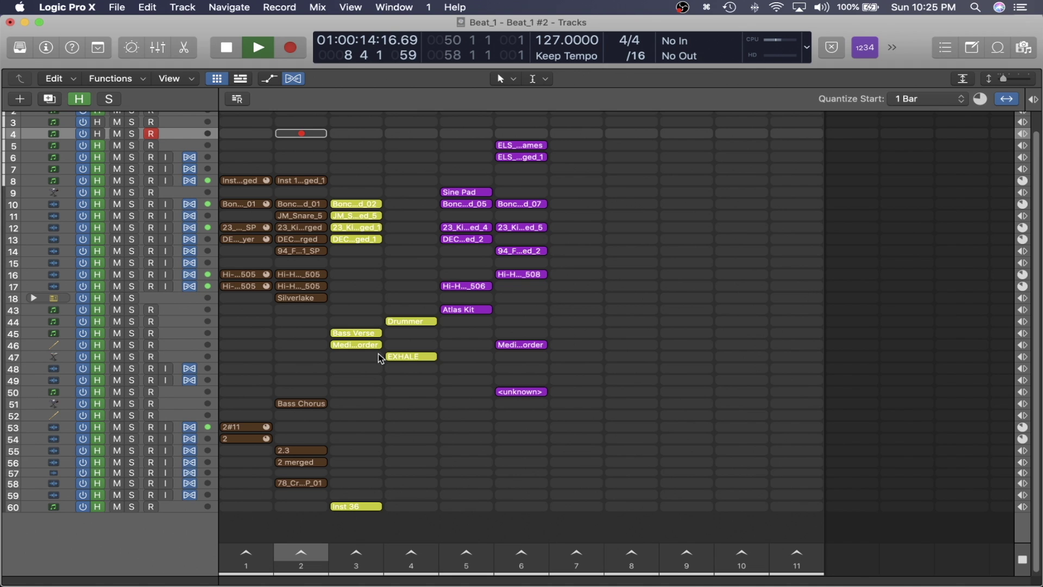
key("alt+super+Return")
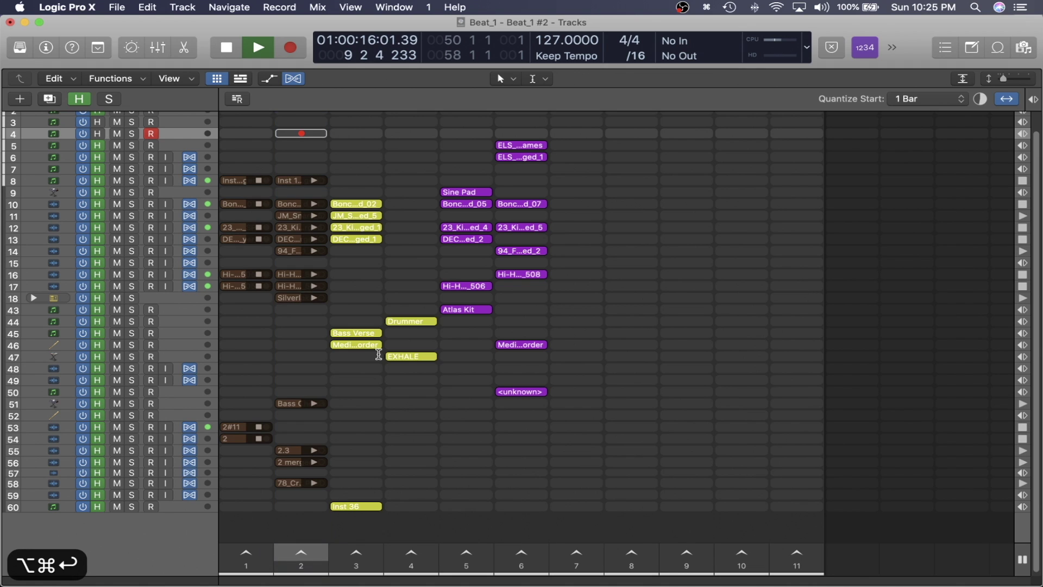
key("Right")
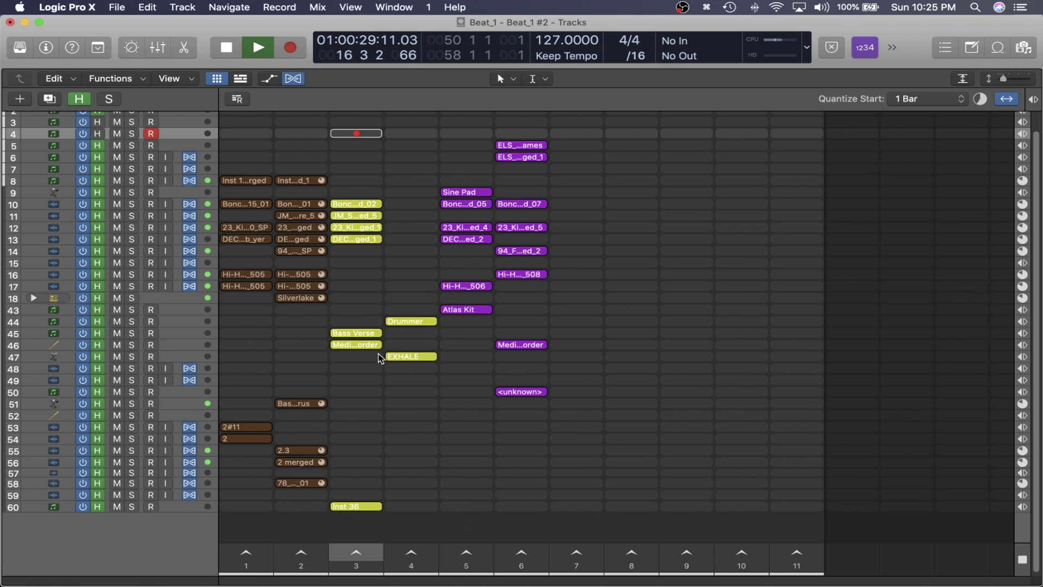
key("alt+super+Return")
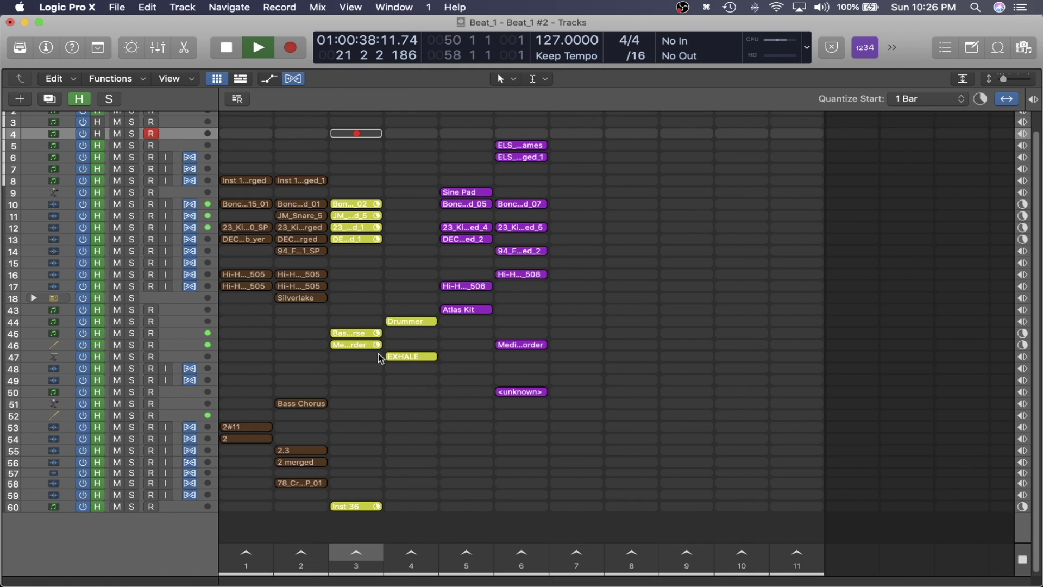
key("Right")
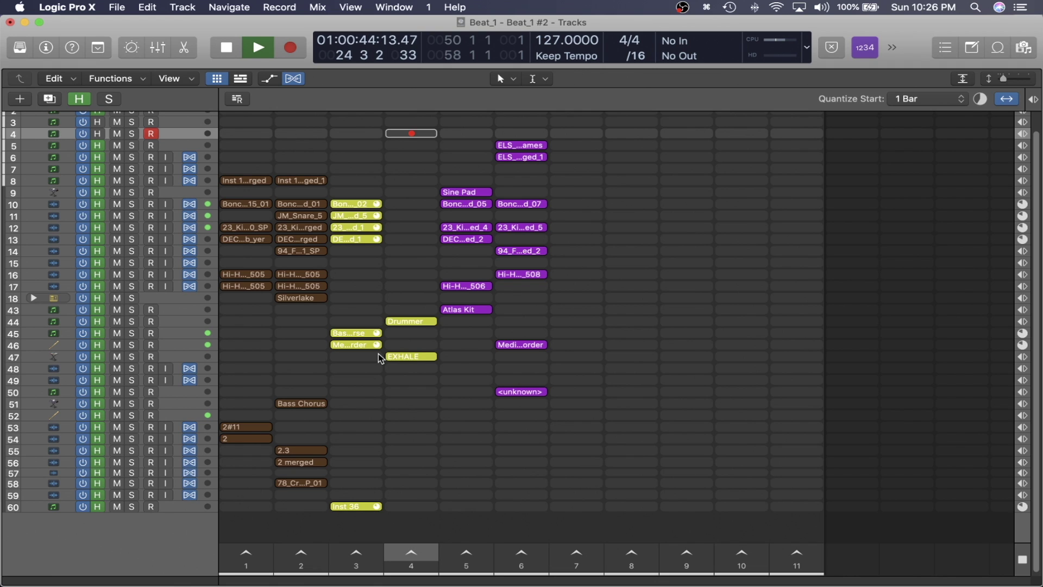
key("alt+super+Return")
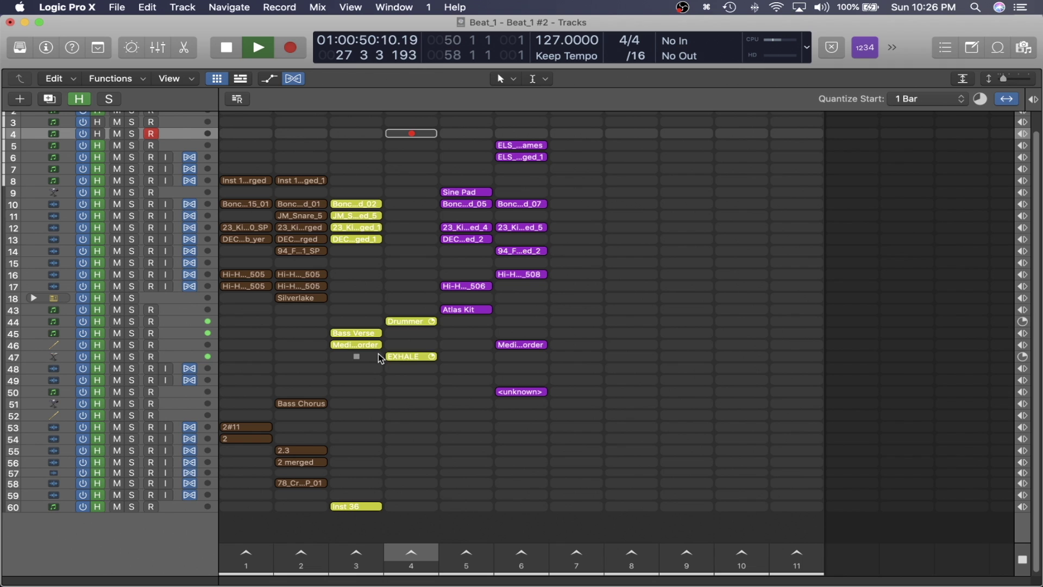
key("space")
Step: Launch scene 4 so that its Drummer and EXHALE cells play
scroll(378, 353, "up", 5)
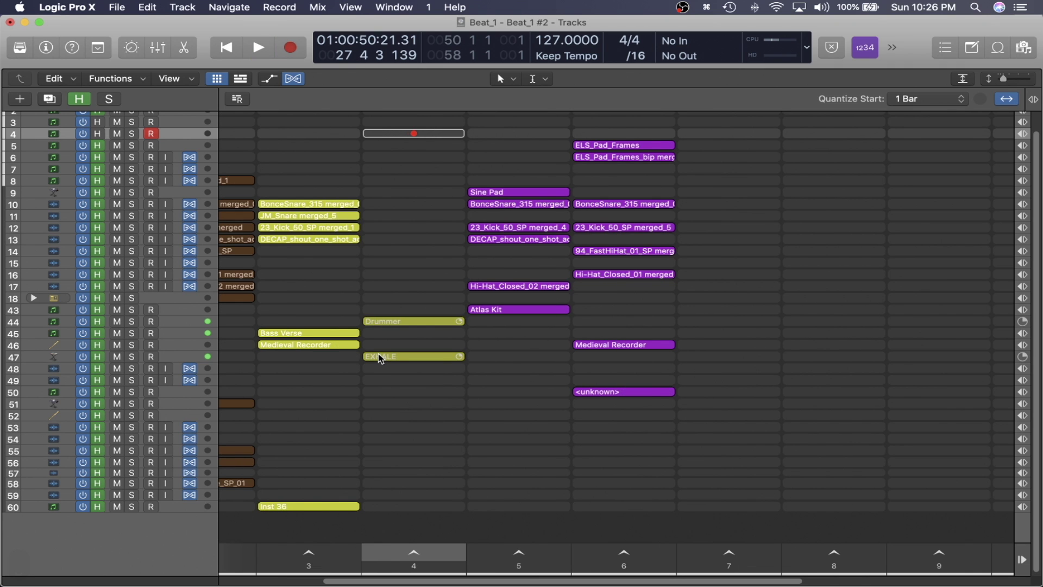
scroll(378, 353, "up", 2)
key("super+Down")
key("super+Down")
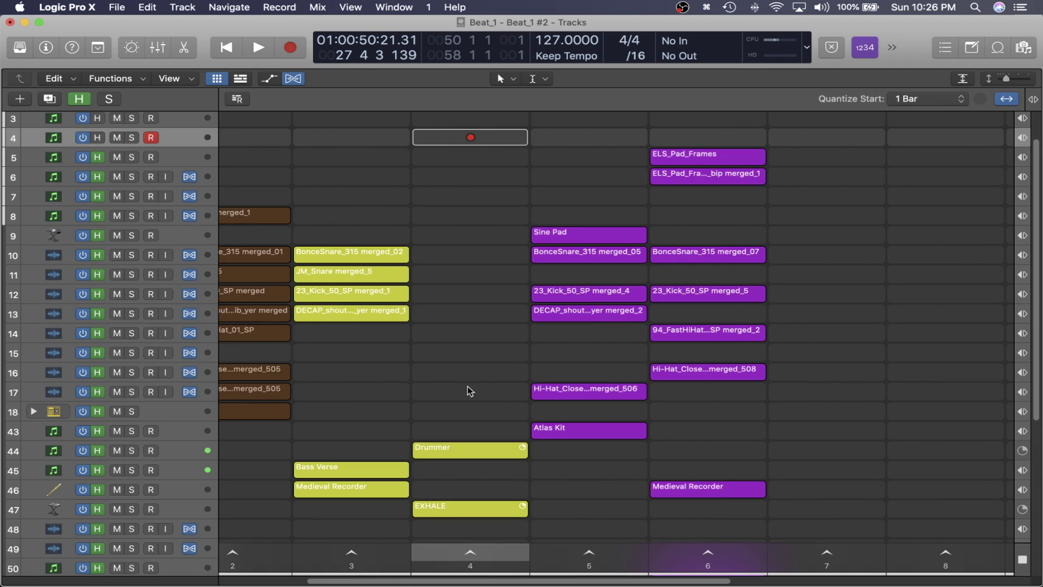
scroll(470, 391, "down", 5)
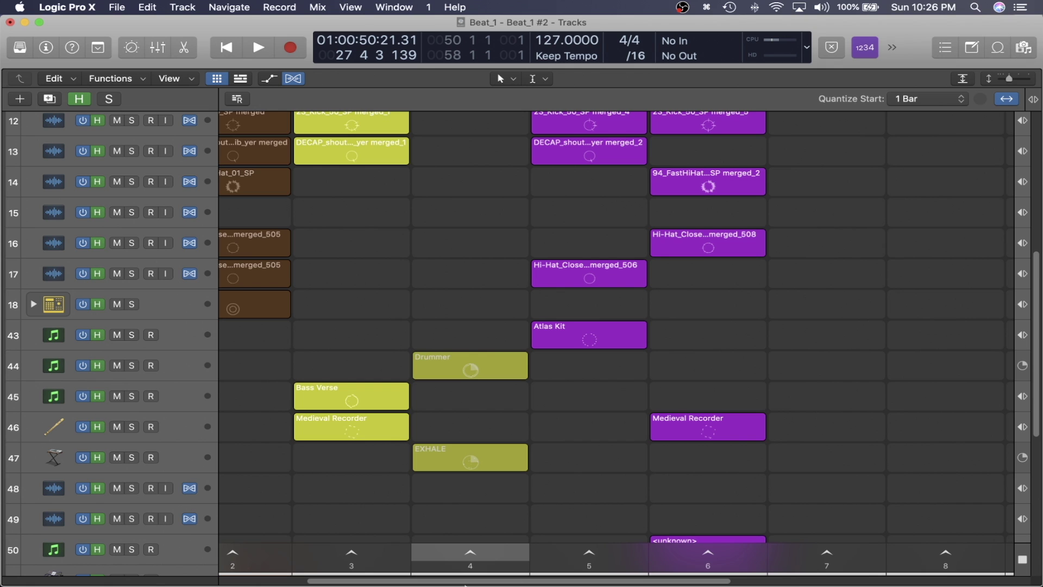
scroll(471, 355, "down", 2)
scroll(470, 355, "left", 3)
scroll(470, 354, "up", 1)
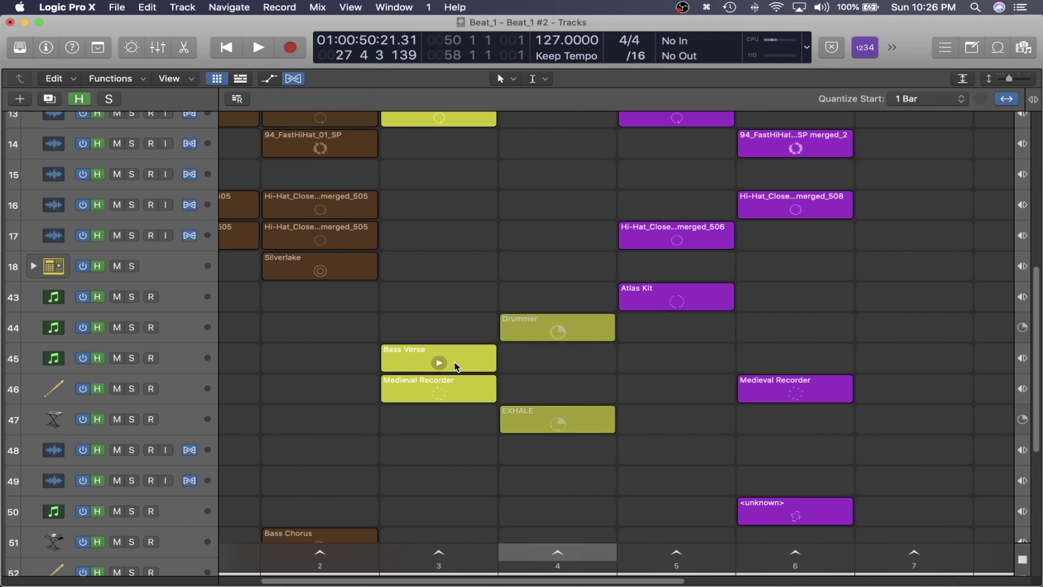
key("alt+super+Return")
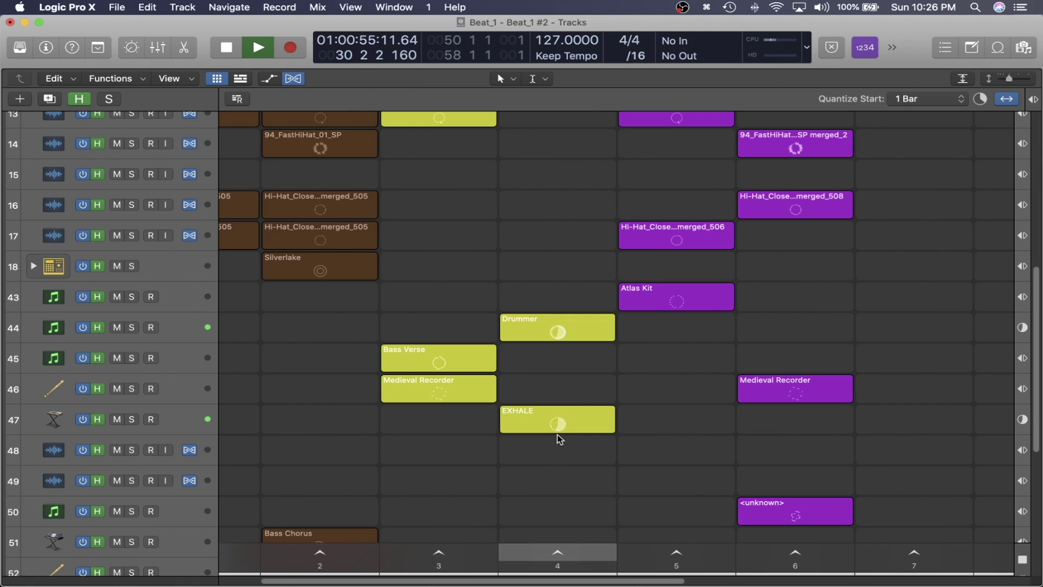
Step: Launch the Bass Verse cell on track 45 in scene 3 alongside the playing scene 4 cells
key("super+Right")
key("super+Down")
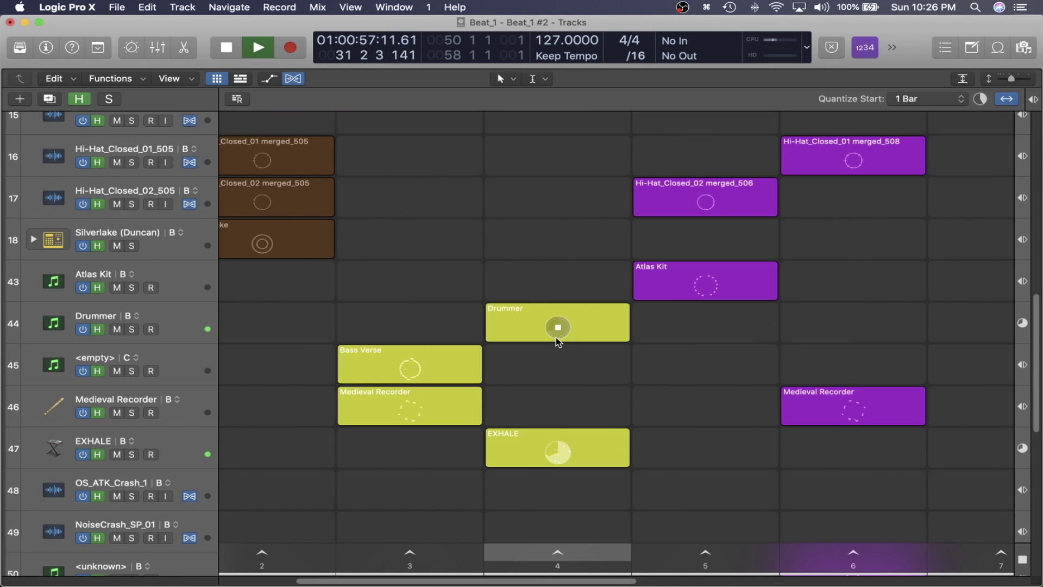
left_click(409, 373)
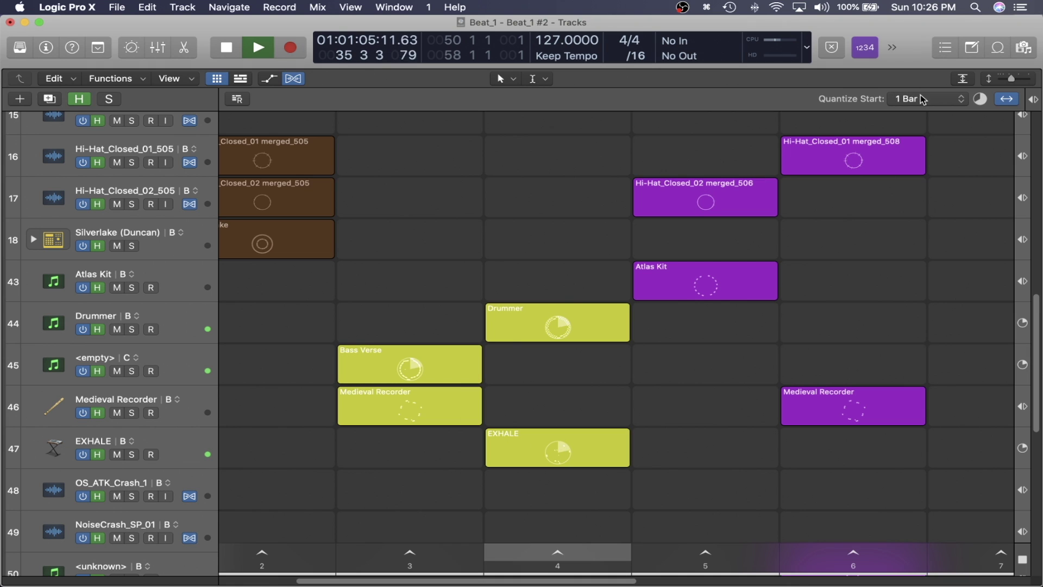
Step: Add the 23_Kick_50_SP merged_1, BonceSnare_315 merged_02 and JM_Snare merged_5 cells of scene 3 to the playback
mouse_move(550, 379)
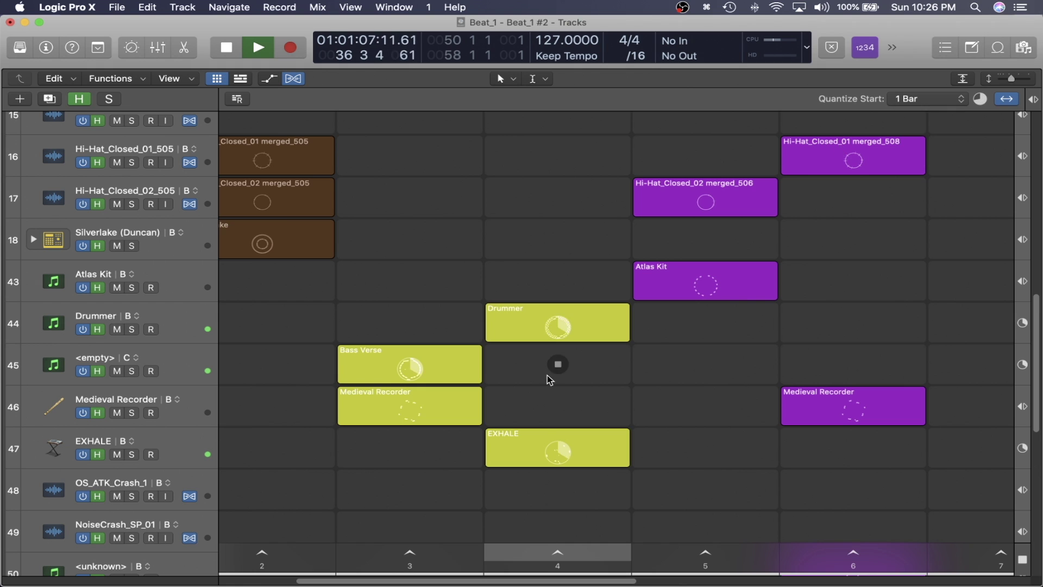
scroll(549, 379, "up", 8)
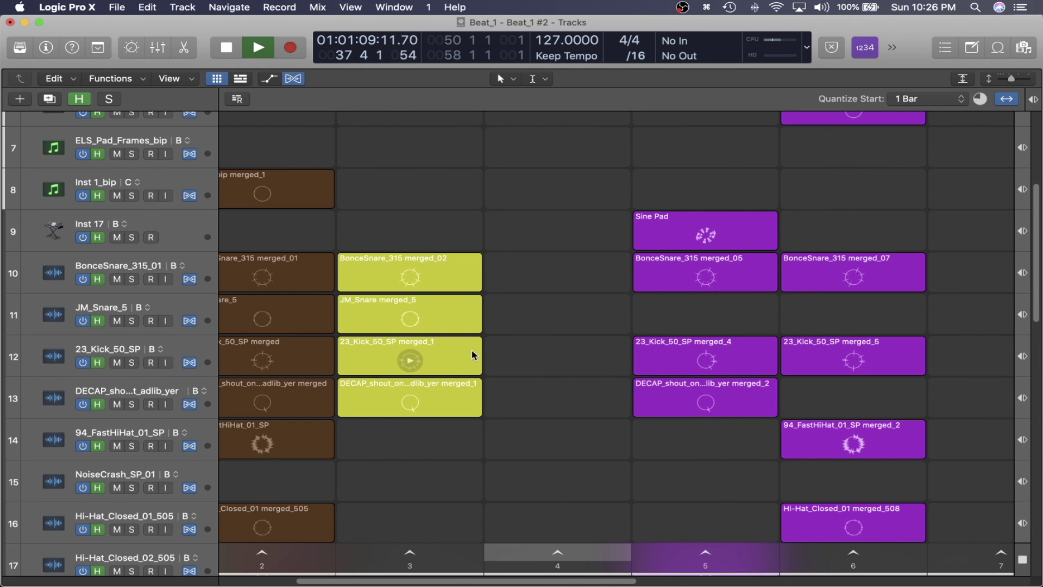
scroll(413, 354, "left", 3)
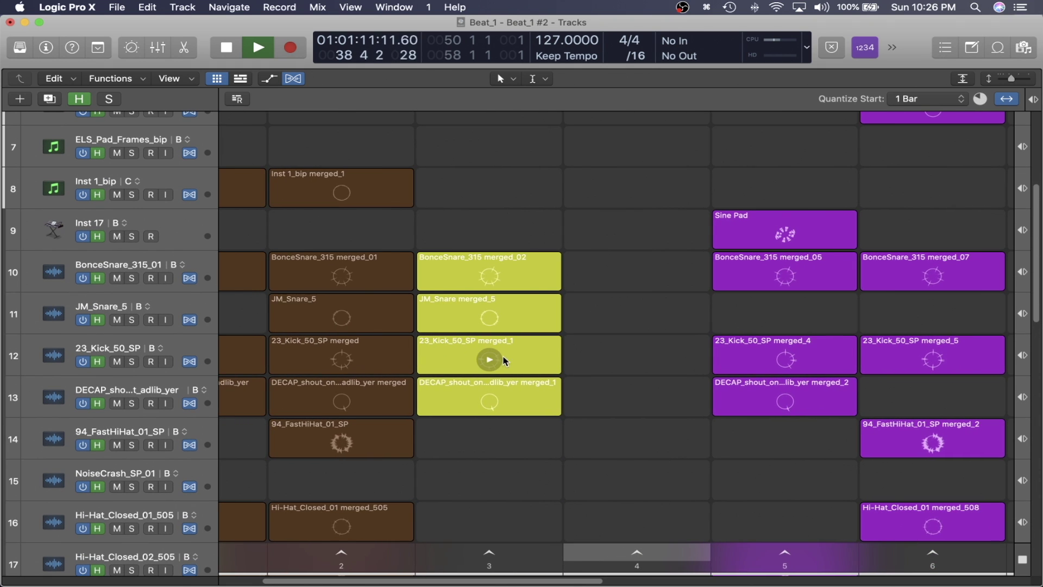
left_click(490, 358)
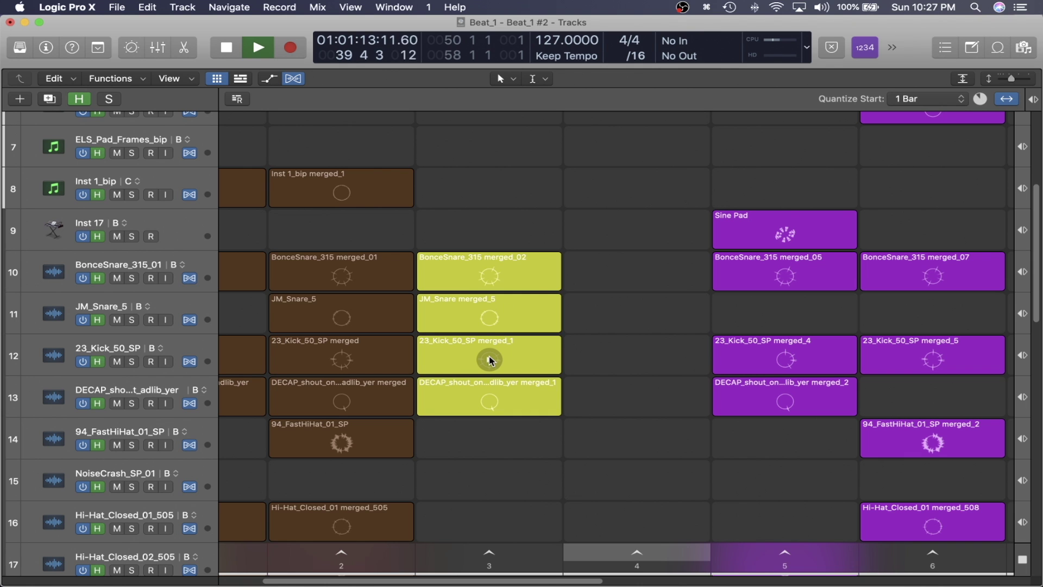
left_click(489, 275)
left_click(489, 316)
Step: Stop the playback of the combined scene 3 and scene 4 cells and start it again
scroll(600, 426, "down", 5)
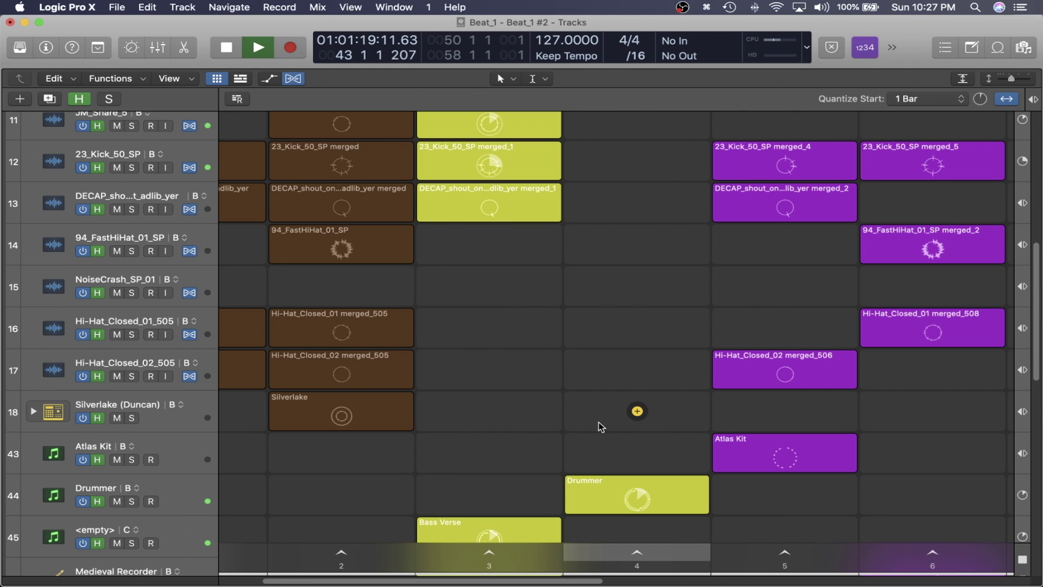
key("super+Left")
key("super+Left")
key("super+Left")
key("super+Up")
key("super+Up")
key("super+Up")
key("super+Up")
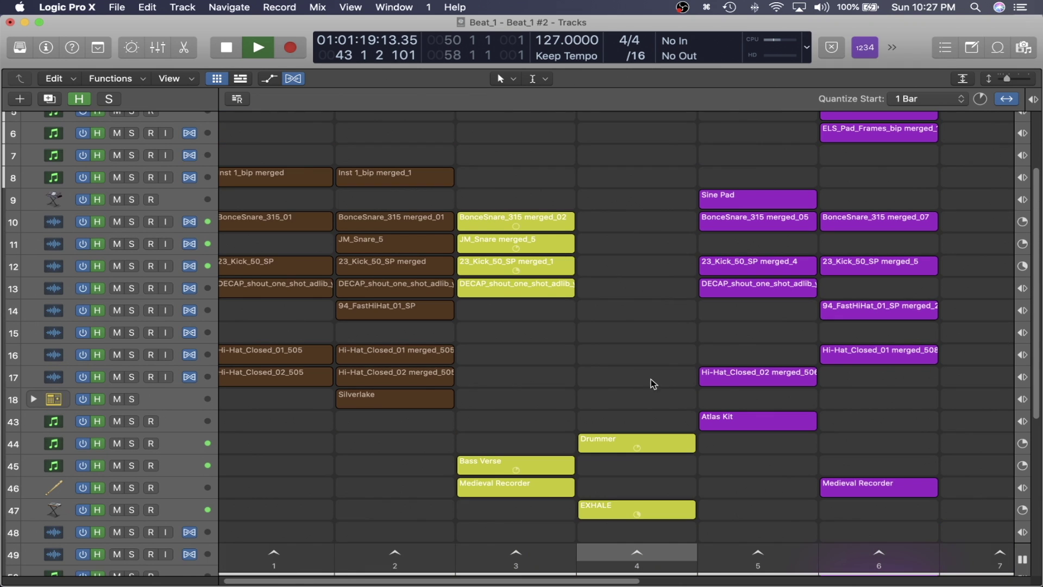
key("space")
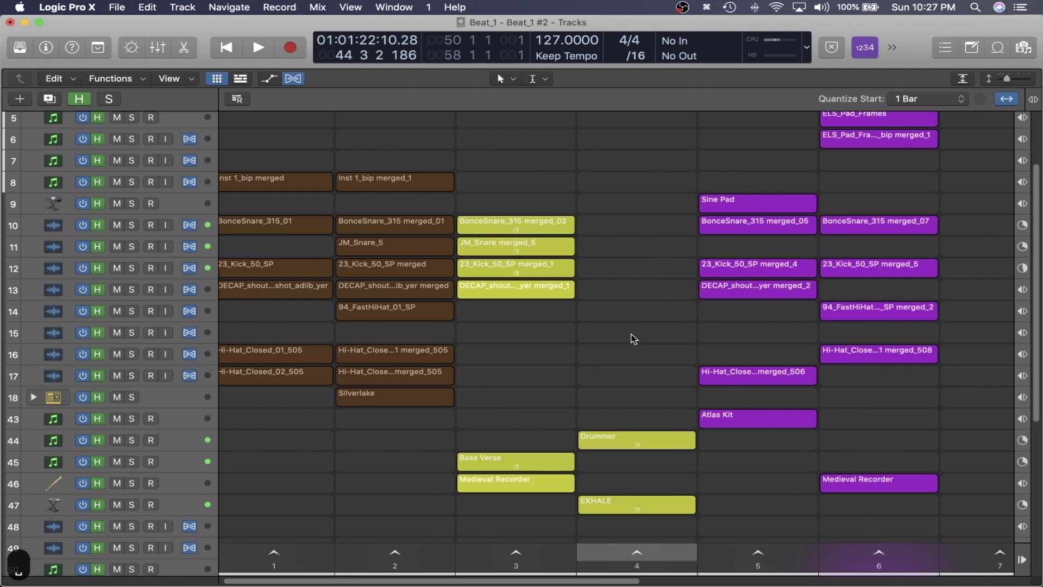
scroll(634, 338, "down", 3)
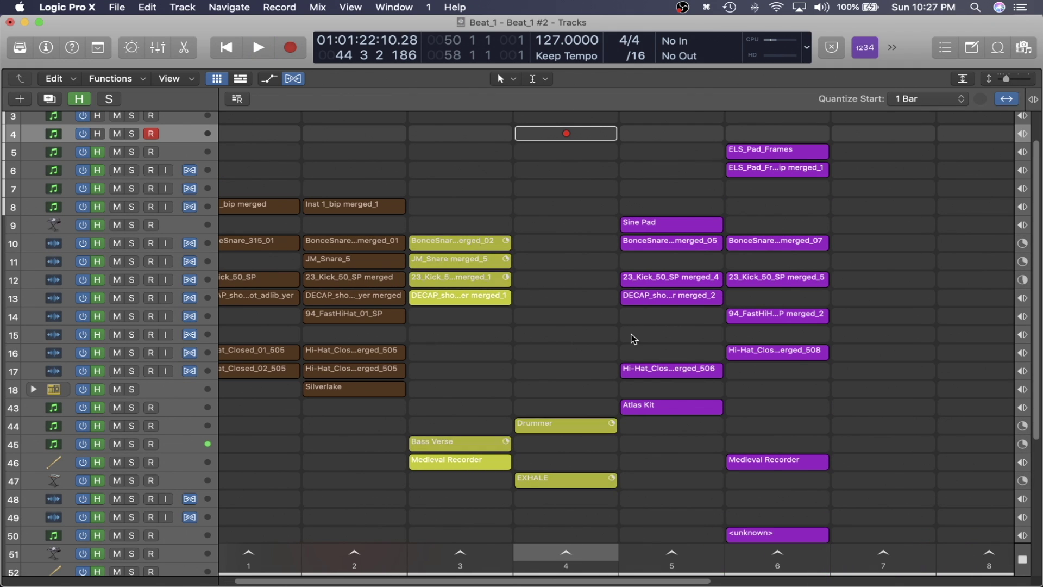
key("space")
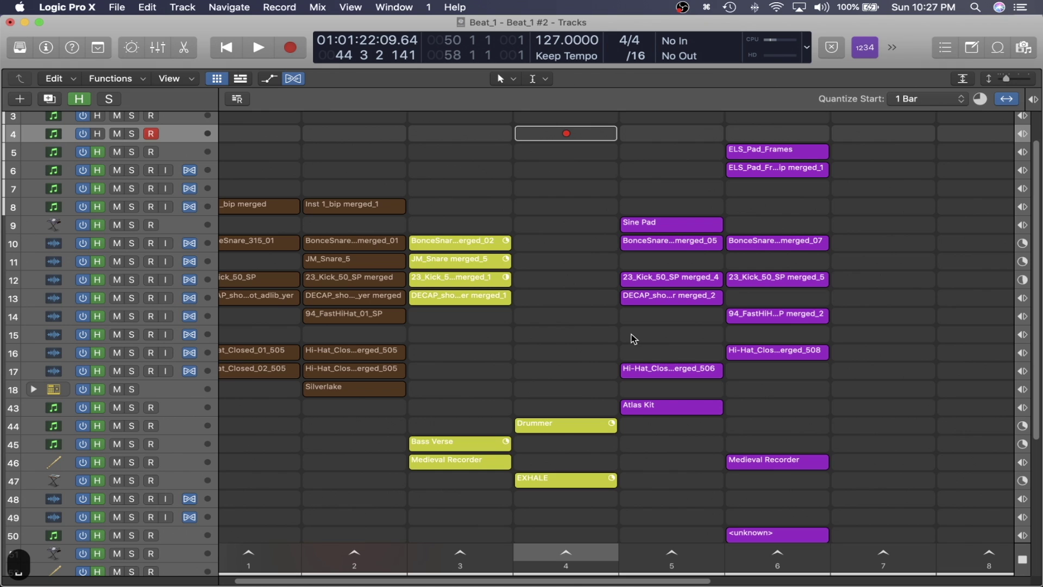
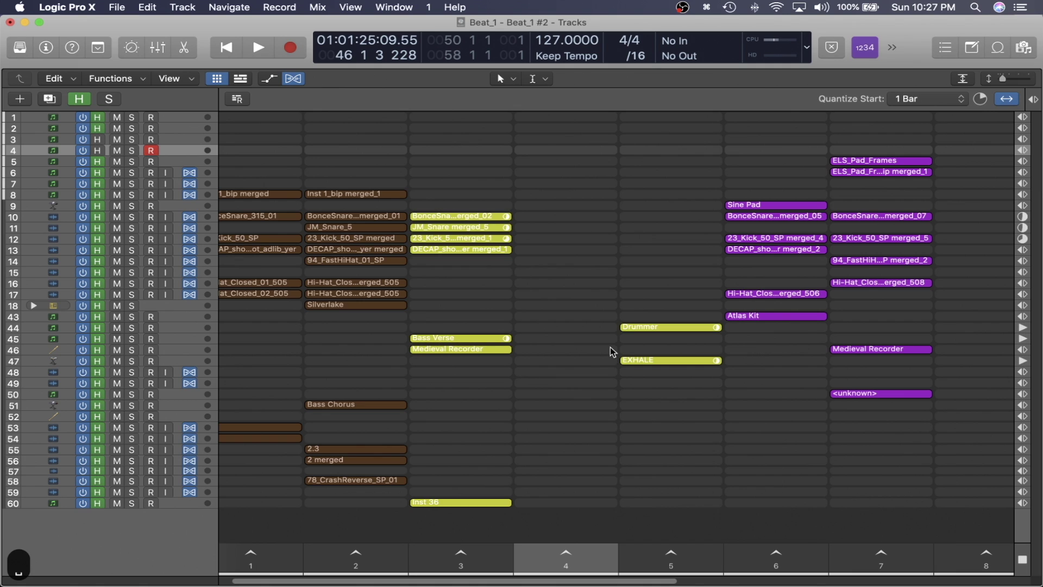
Step: Add the Silverlake cell of scene 2 to the combined cells and audition the playback
key("space")
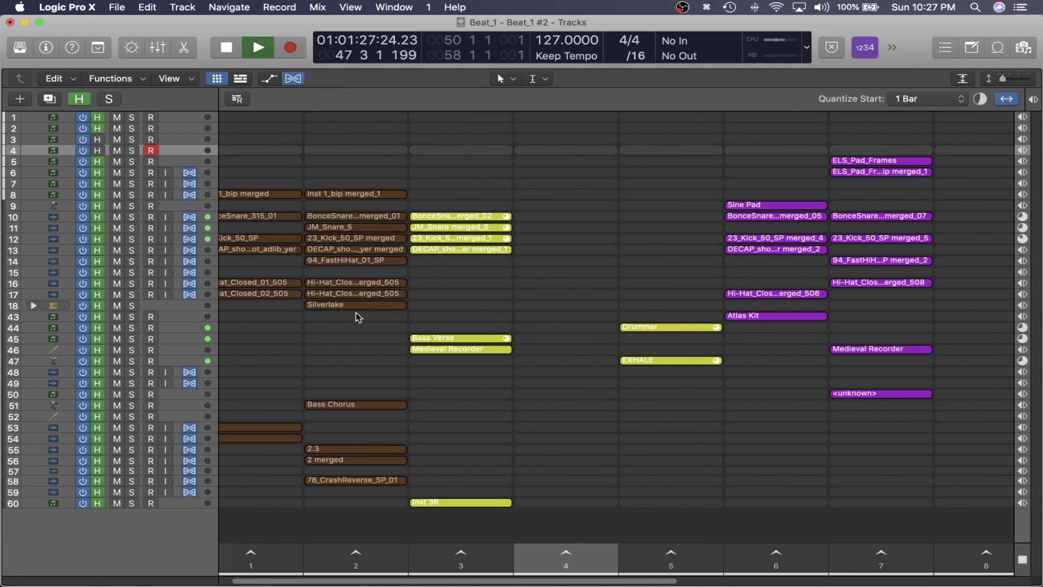
key("space")
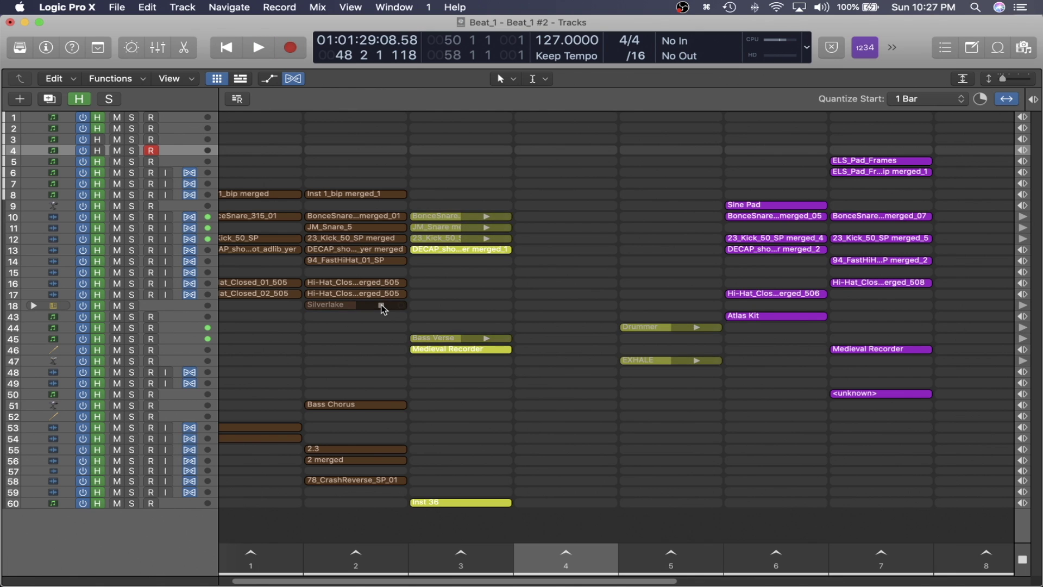
left_click(382, 306)
key("space")
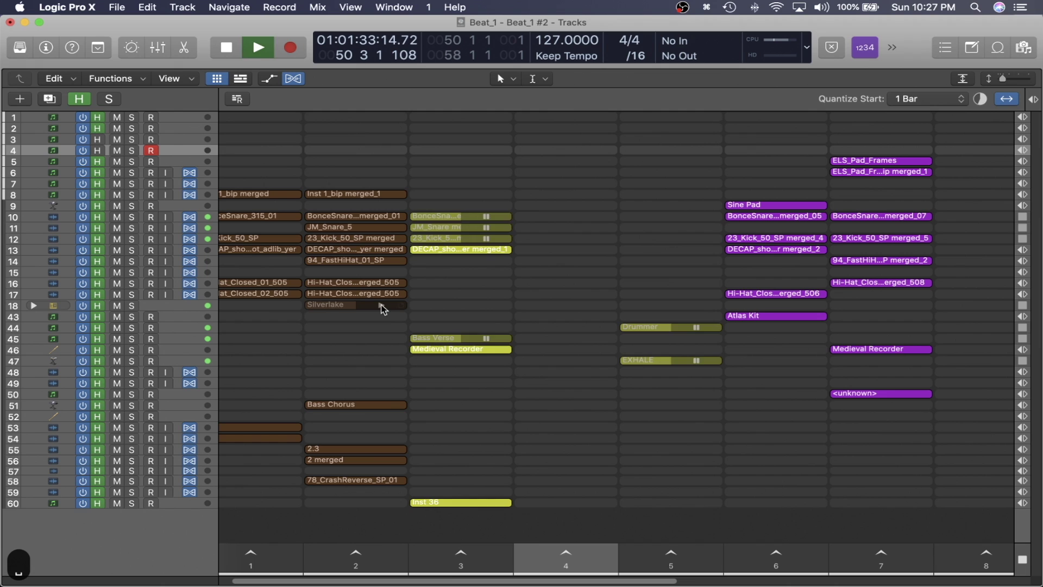
key("space")
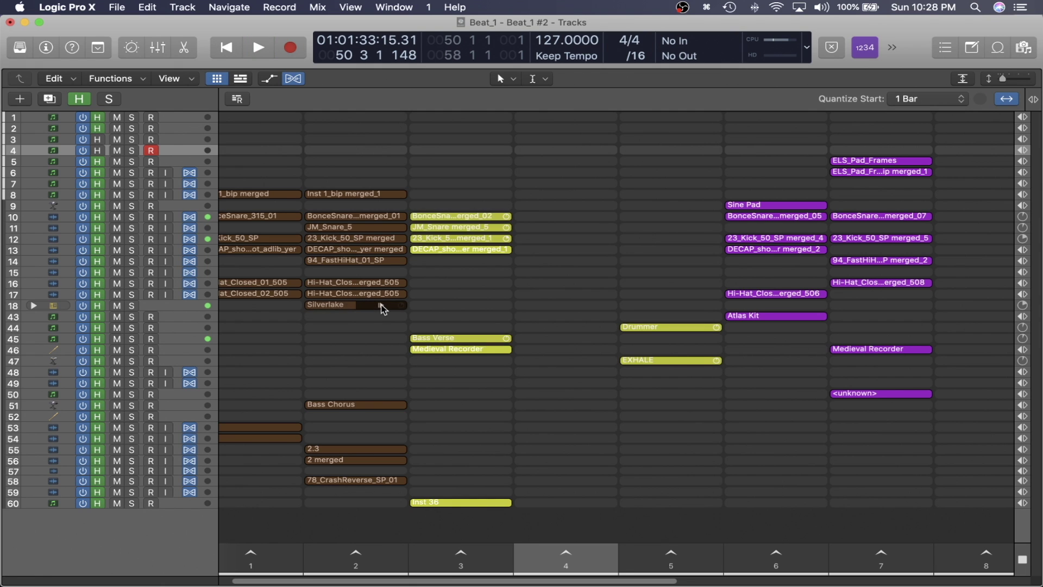
Step: Play the combined cells, copy all playing cells into the empty scene 4, and stop the playback
key("Left")
key("Left")
key("Right")
key("Right")
key("Right")
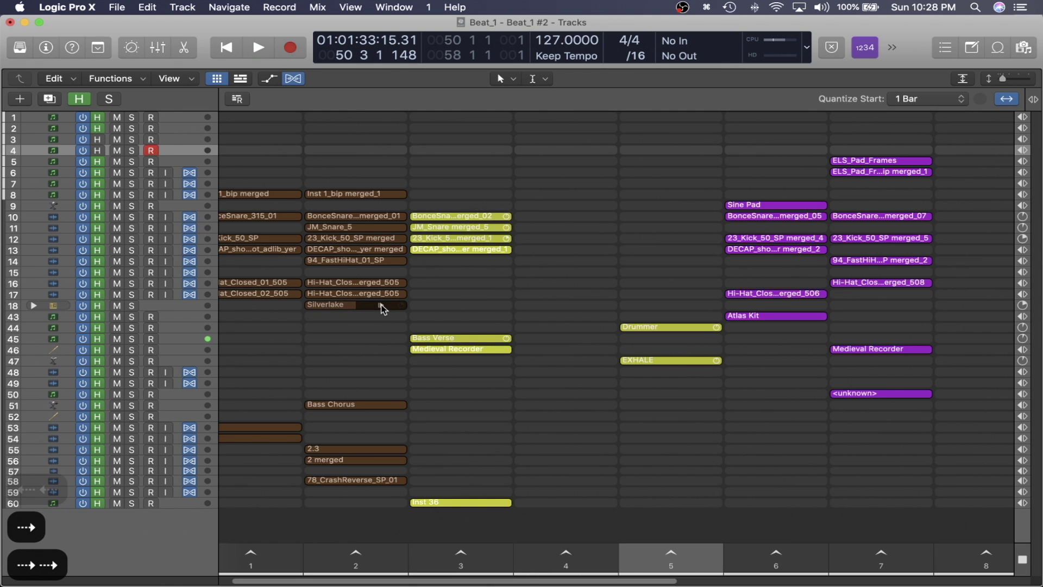
key("Left")
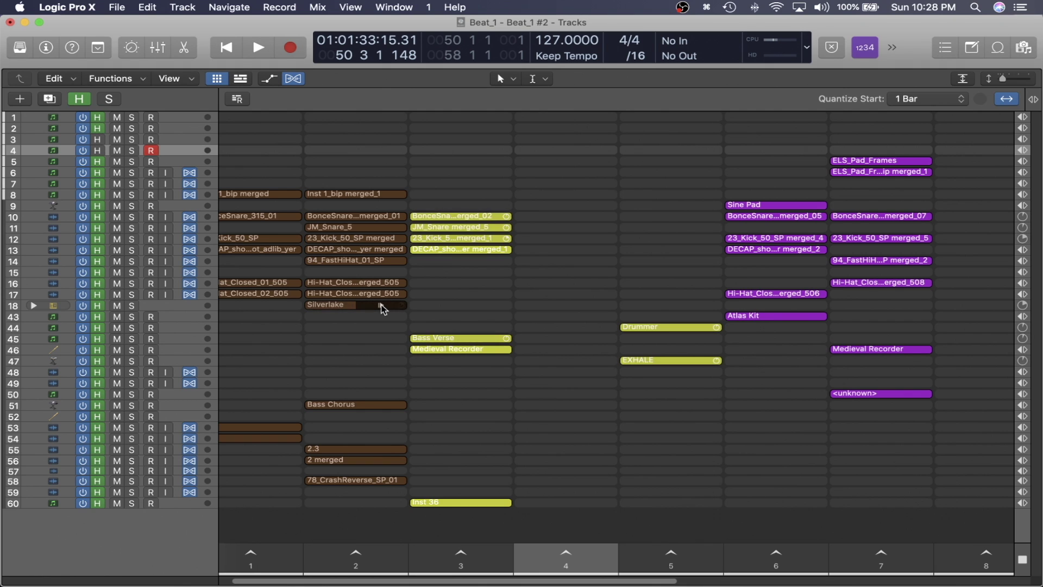
key("space")
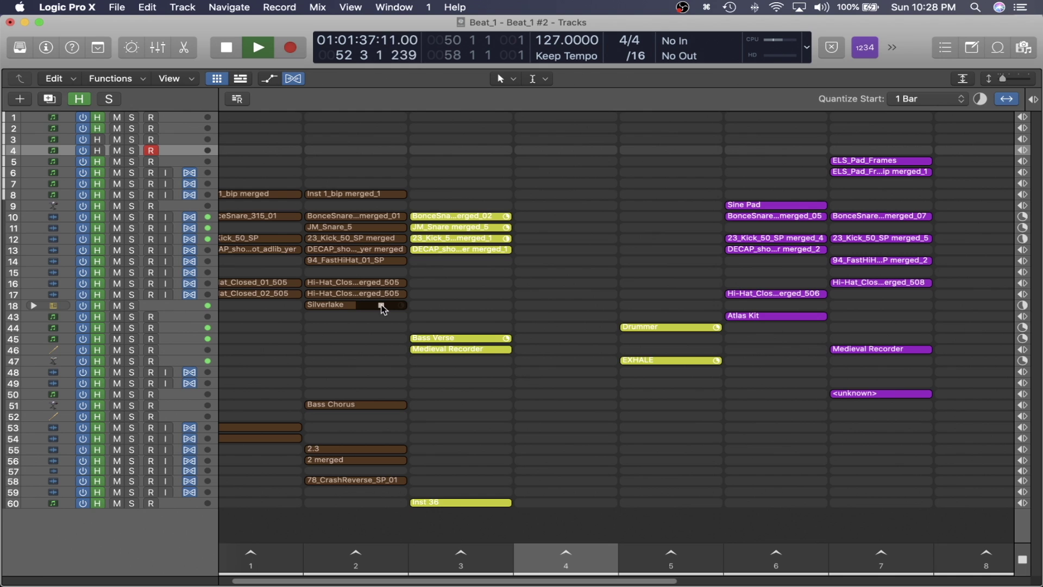
key("super+Page_Up")
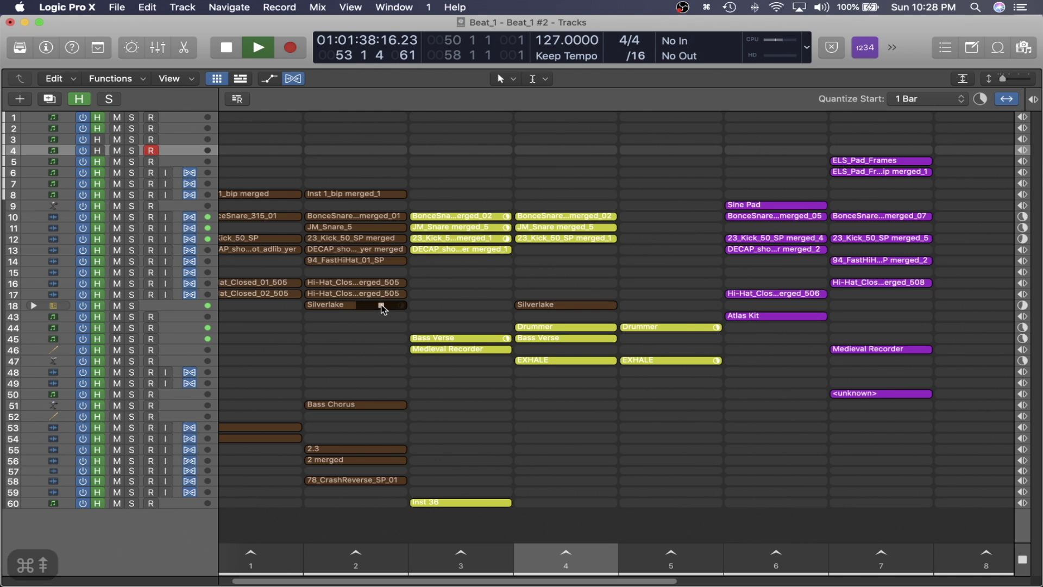
key("space")
scroll(631, 444, "left", 2)
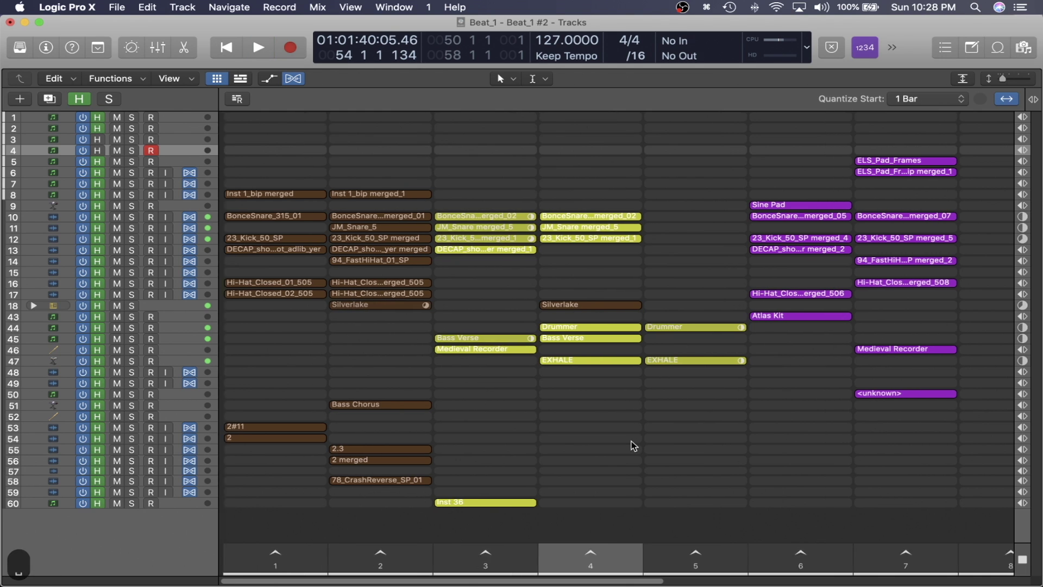
Step: Select scene 1 in the grid and launch it
key("Left")
key("Left")
key("Left")
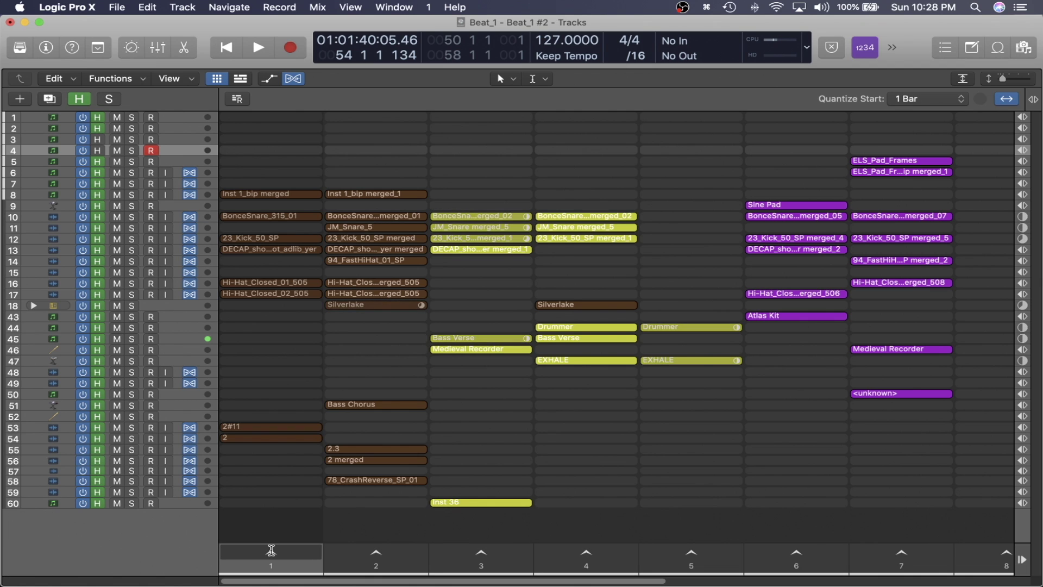
key("alt+super+Return")
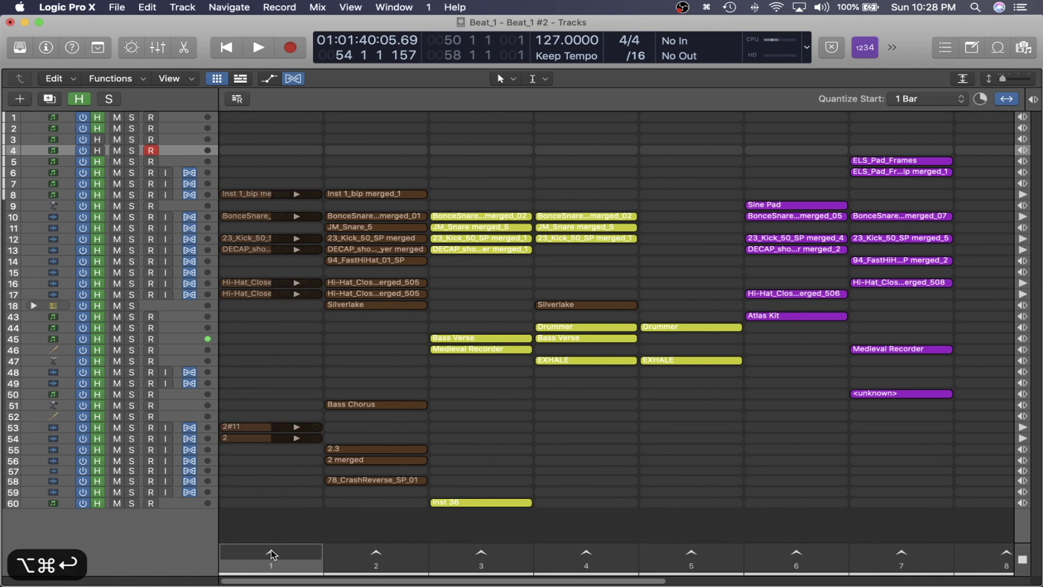
Step: Select scene 4 while scene 1 plays, launch it, and stop the playback
key("Right")
key("Right")
key("Right")
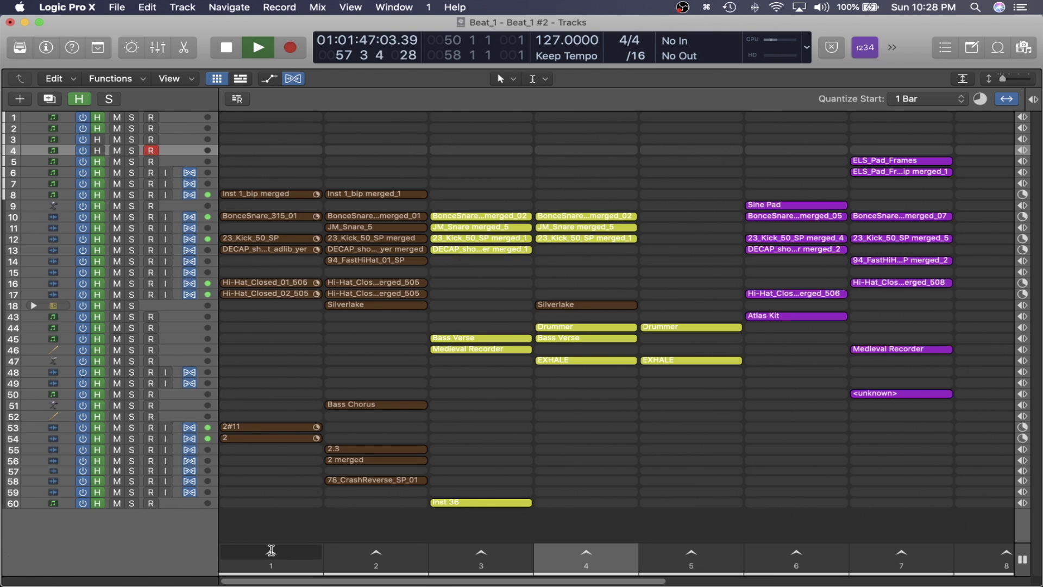
key("Left")
key("Right")
key("alt+super+Return")
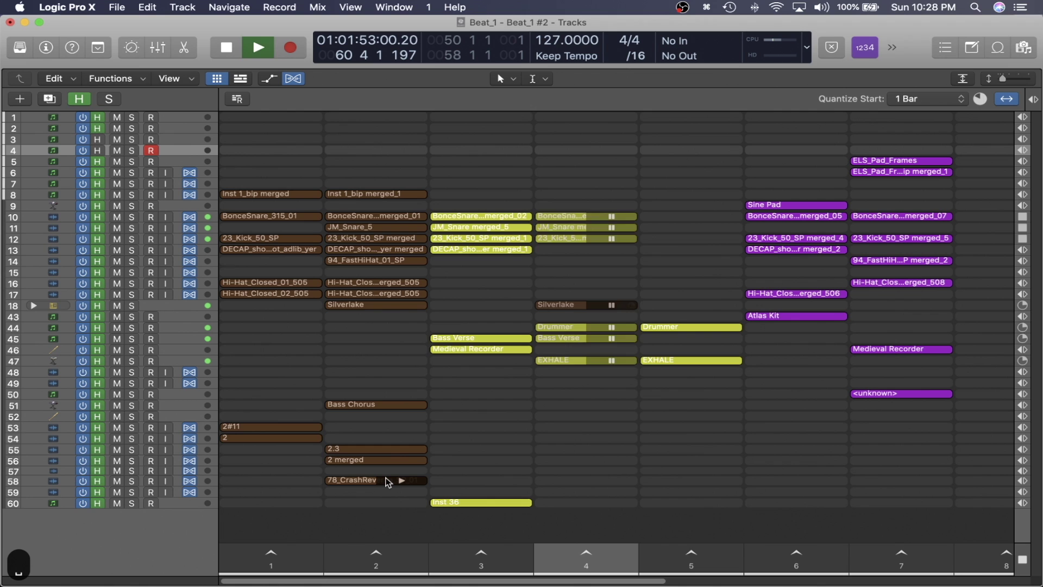
key("space")
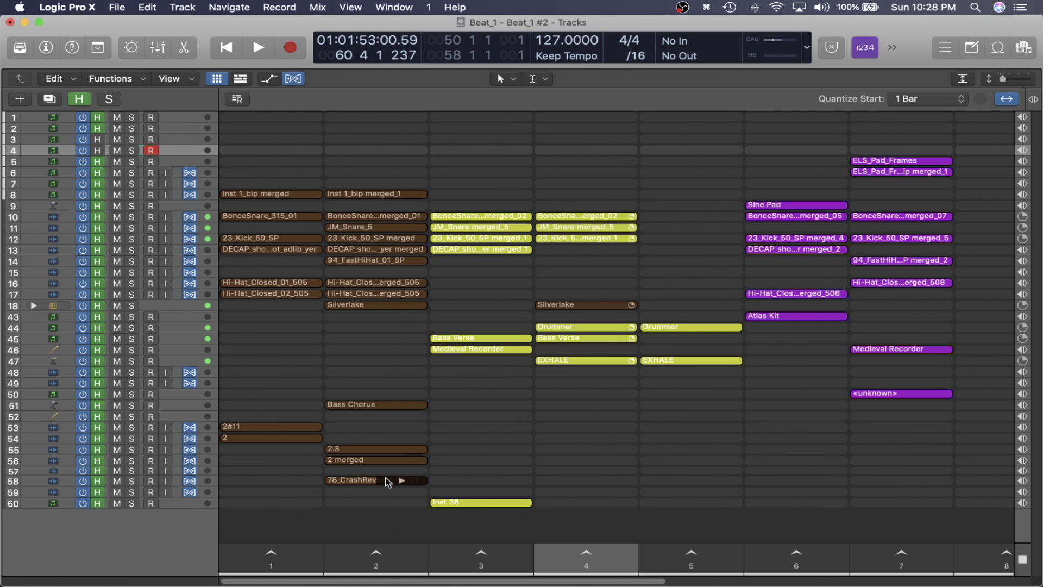
Step: Show the Tracks area beside the Live Loops grid and look over the full arrangement
key("alt+b")
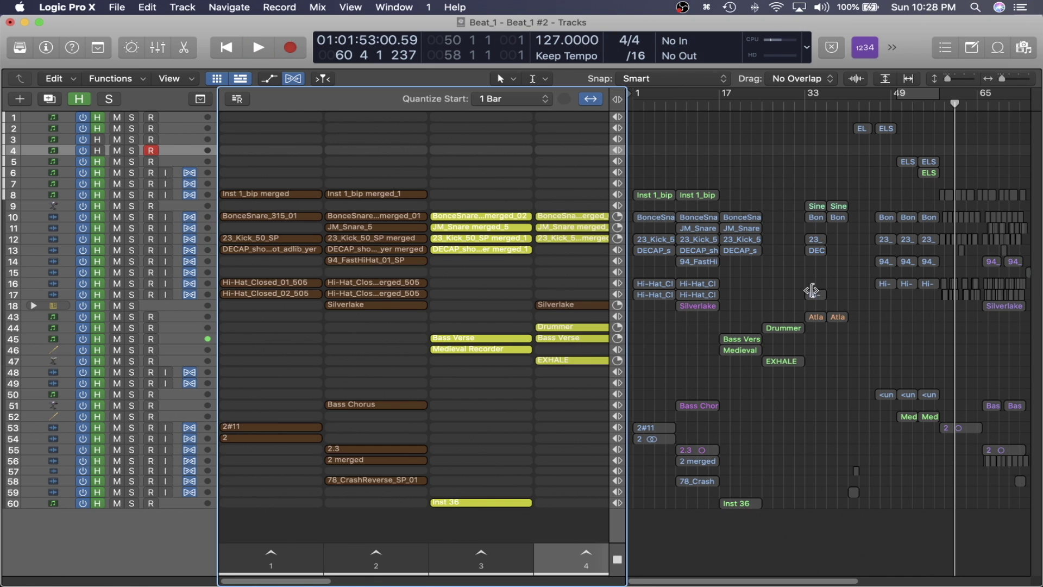
left_click(817, 292)
scroll(951, 286, "up", 3)
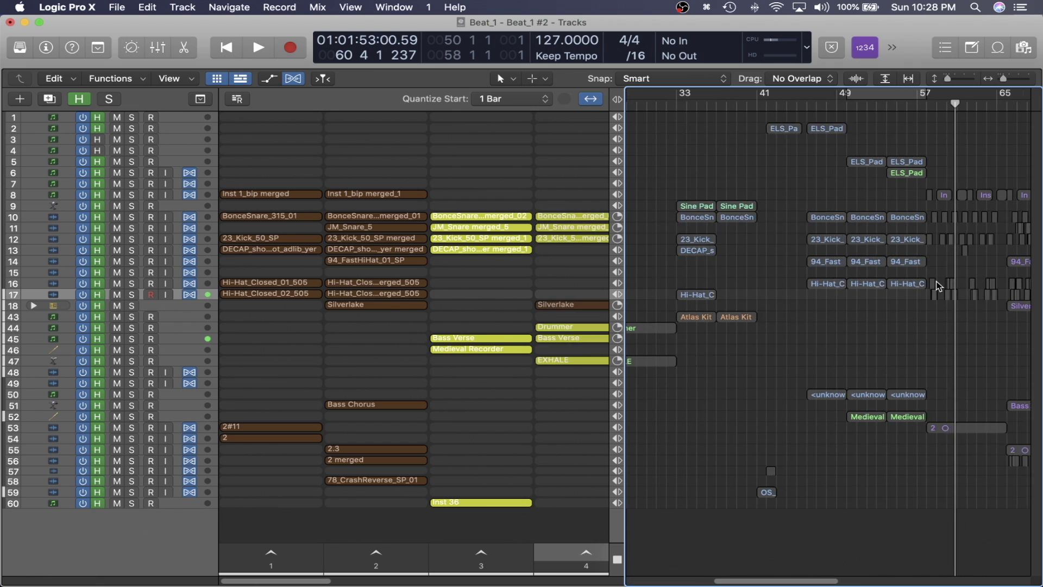
scroll(938, 286, "left", 5)
scroll(939, 286, "down", 5)
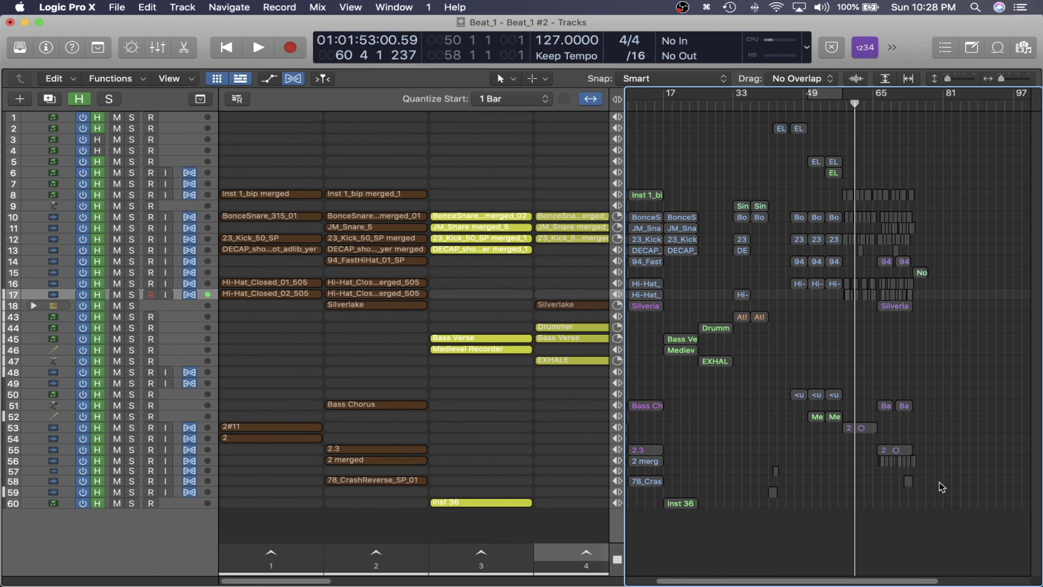
scroll(803, 292, "up", 3)
scroll(803, 292, "up", 2)
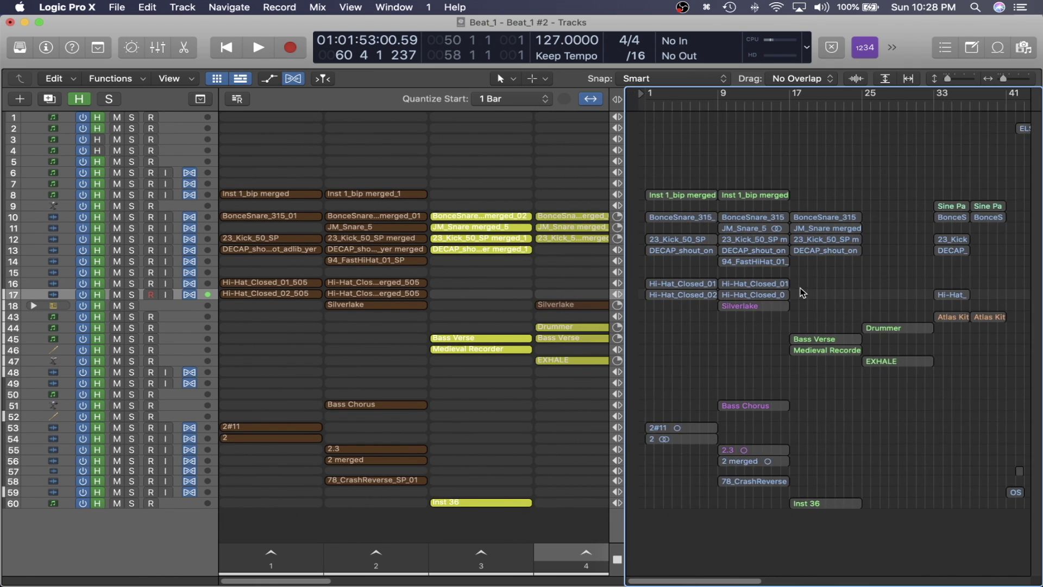
scroll(802, 292, "down", 5)
Step: Select all regions of the arrangement in the Tracks area
left_click_drag(909, 487, 609, 85)
left_click_drag(952, 546, 679, 140)
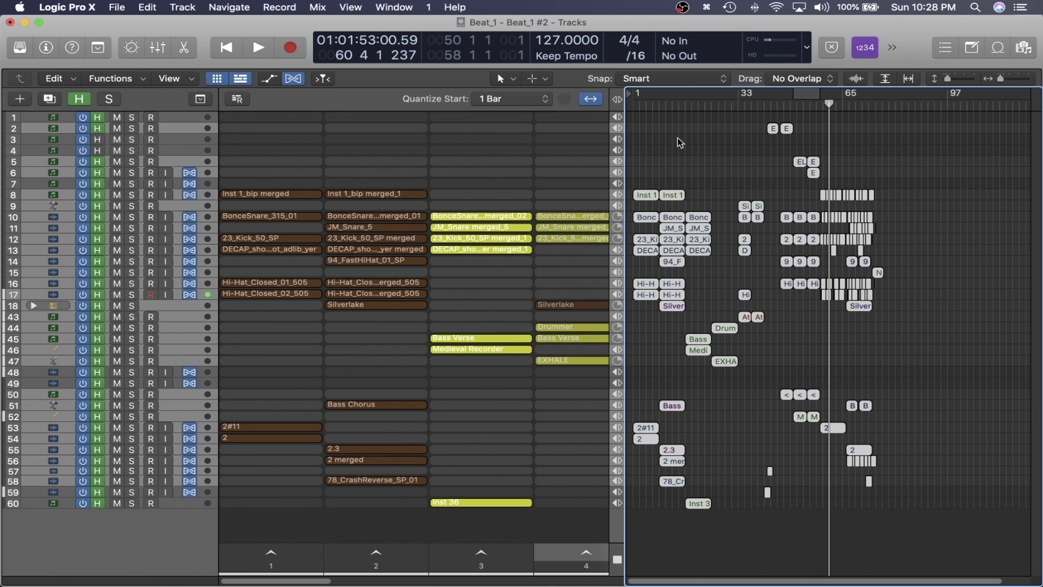
scroll(662, 103, "up", 3)
Step: Return the playhead to the start, deselect the regions, and play the project briefly
key("Return")
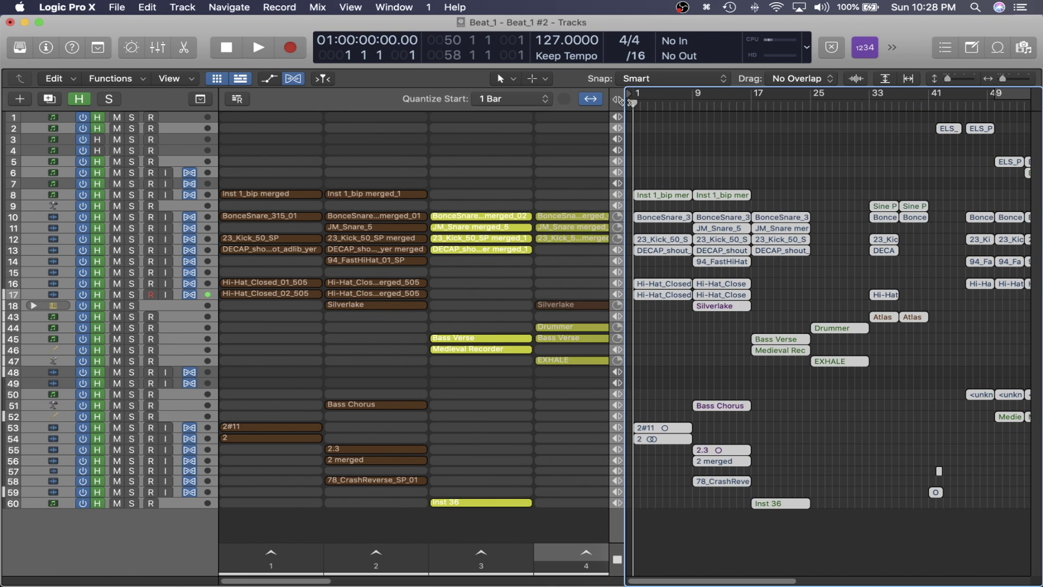
left_click(681, 137)
key("space")
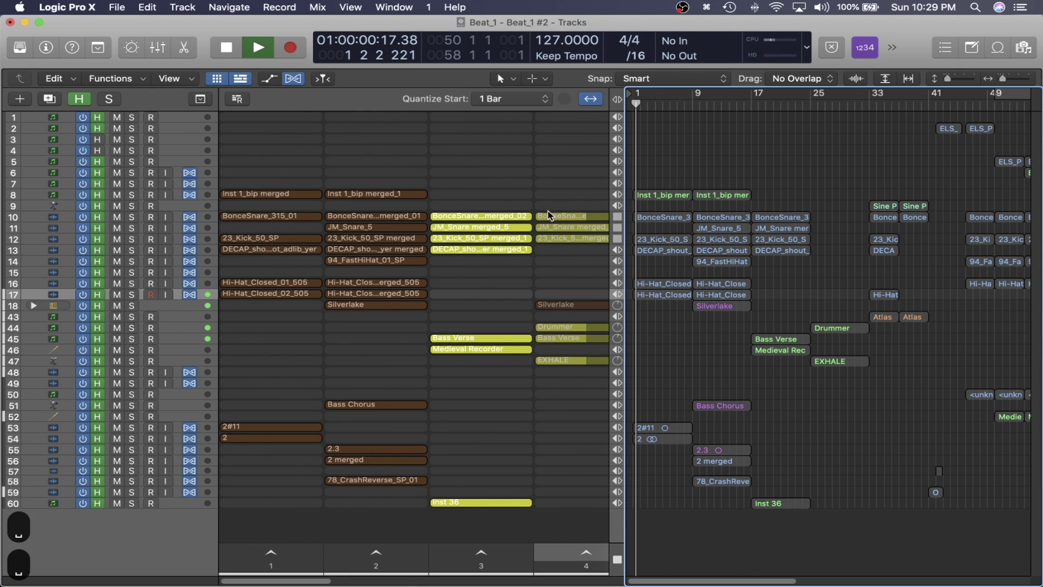
key("space")
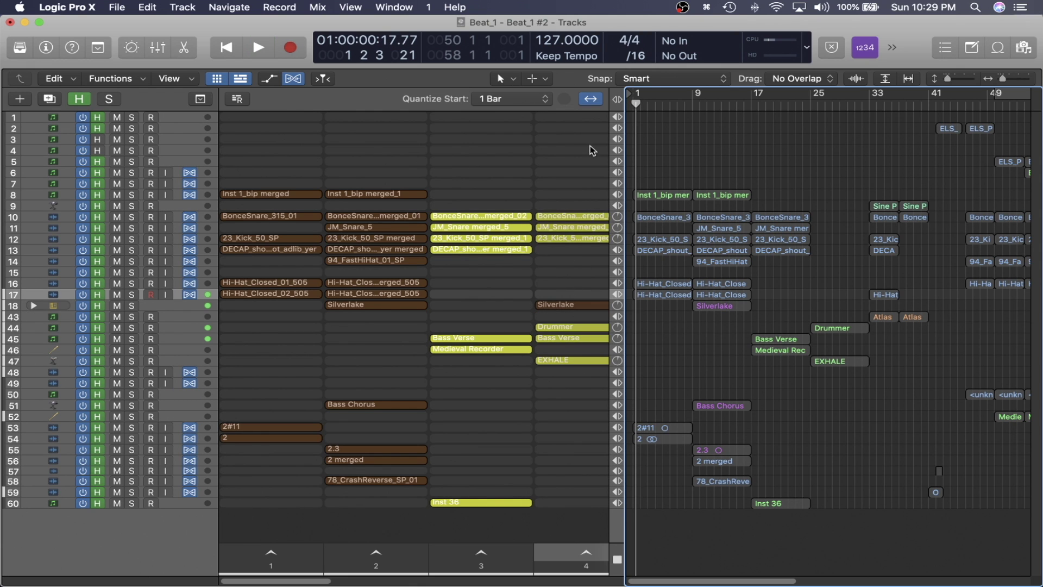
Step: Switch track 10 from its Live Loops cell to its regions in the Tracks area
scroll(752, 233, "up", 3)
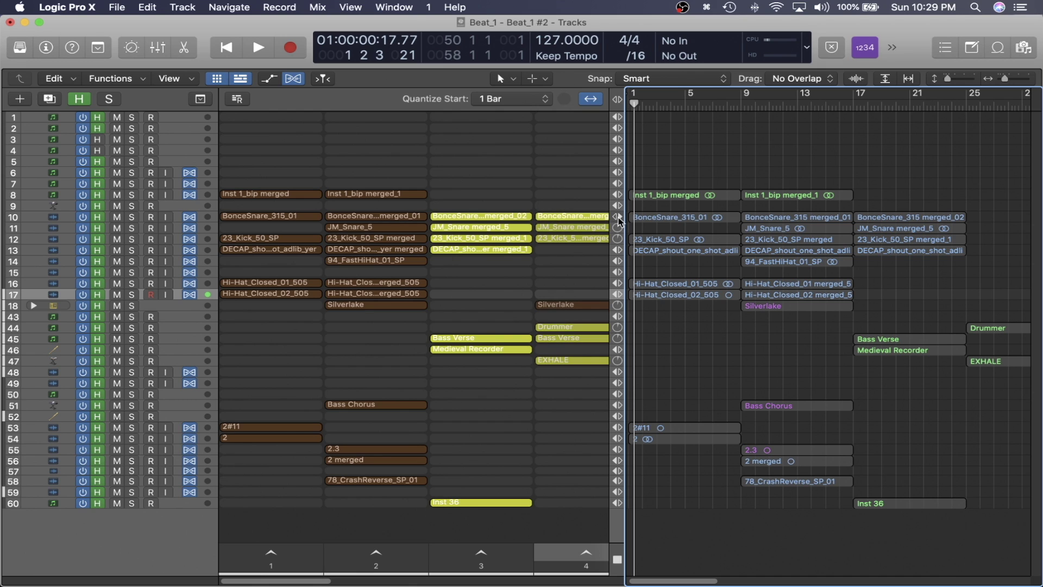
left_click(618, 218)
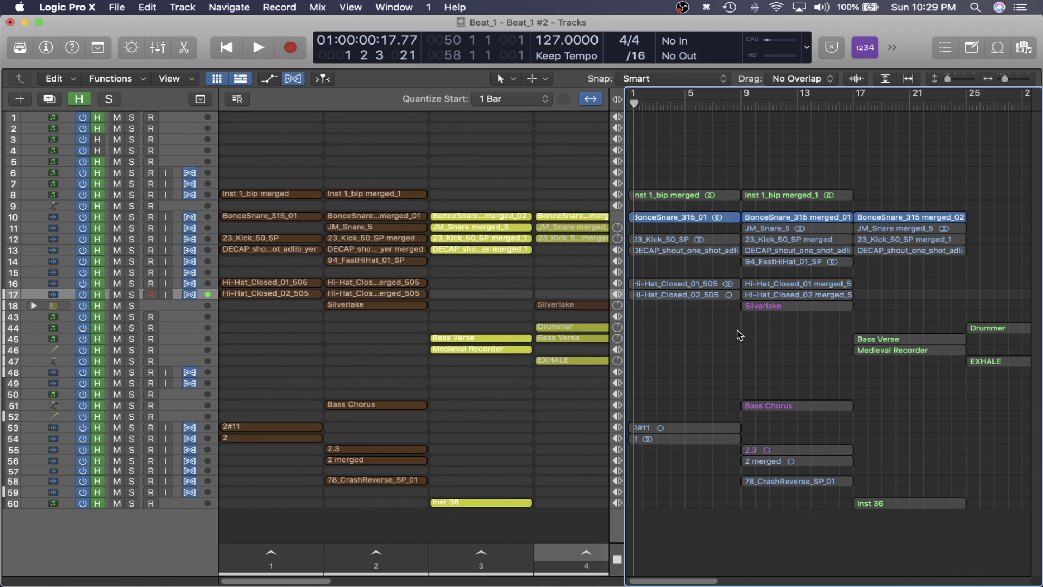
key("super+Left")
key("super+Left")
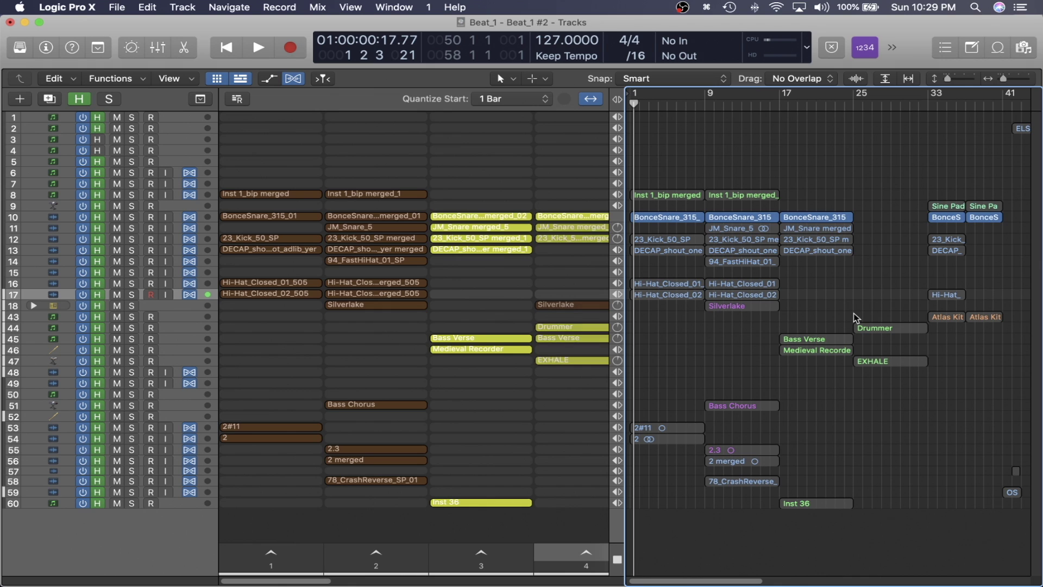
Step: Toggle Tracks area playback on and off repeatedly for all tracks, leaving every track's regions inactive
key("ctrl+alt+shift+t")
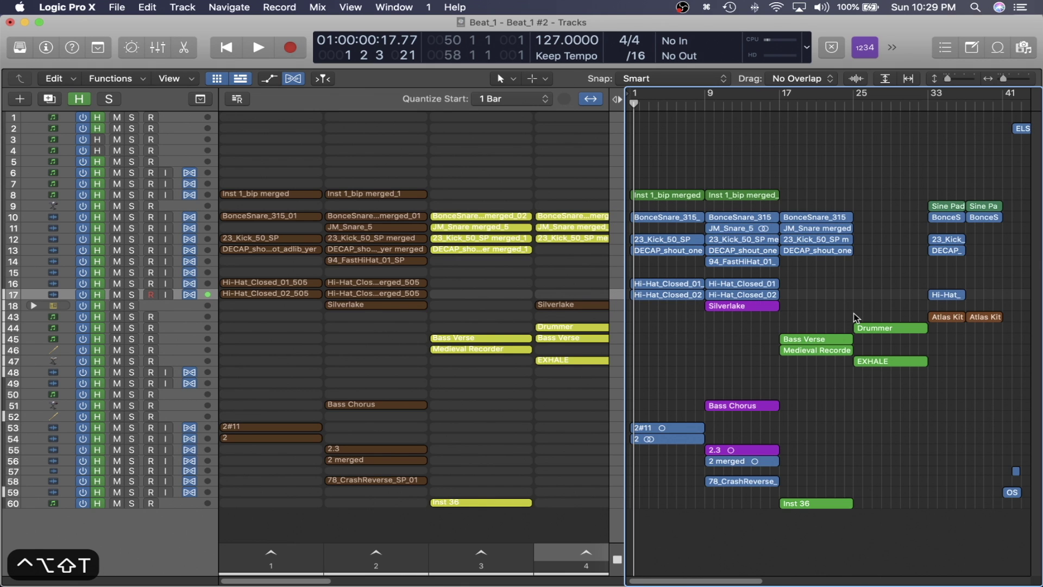
key("ctrl+alt+shift+t")
key("ctrl+alt+shift+t")
key("ctrl+alt+shift+t")
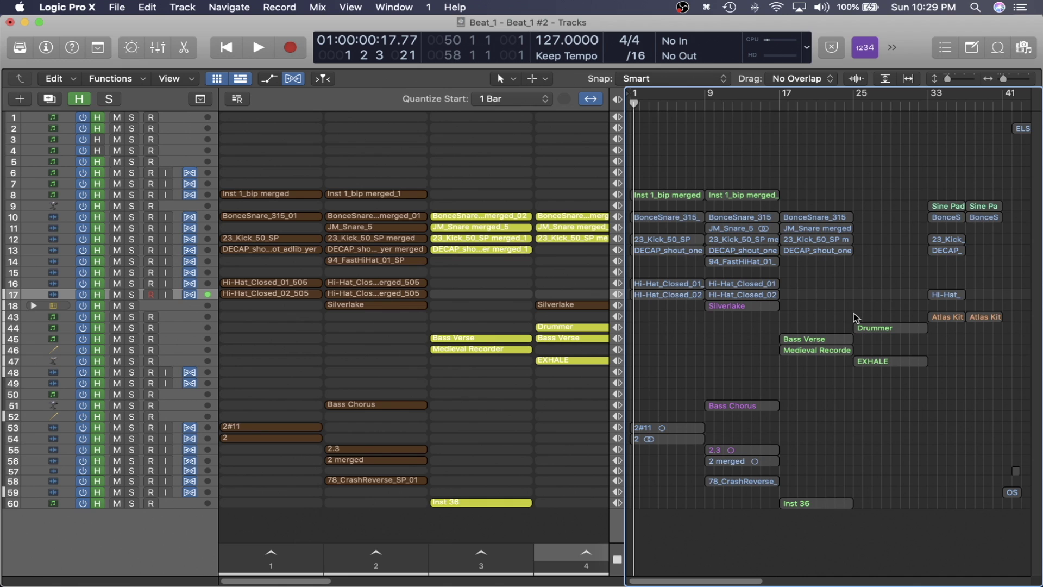
scroll(854, 313, "down", 3)
key("ctrl+alt+shift+t")
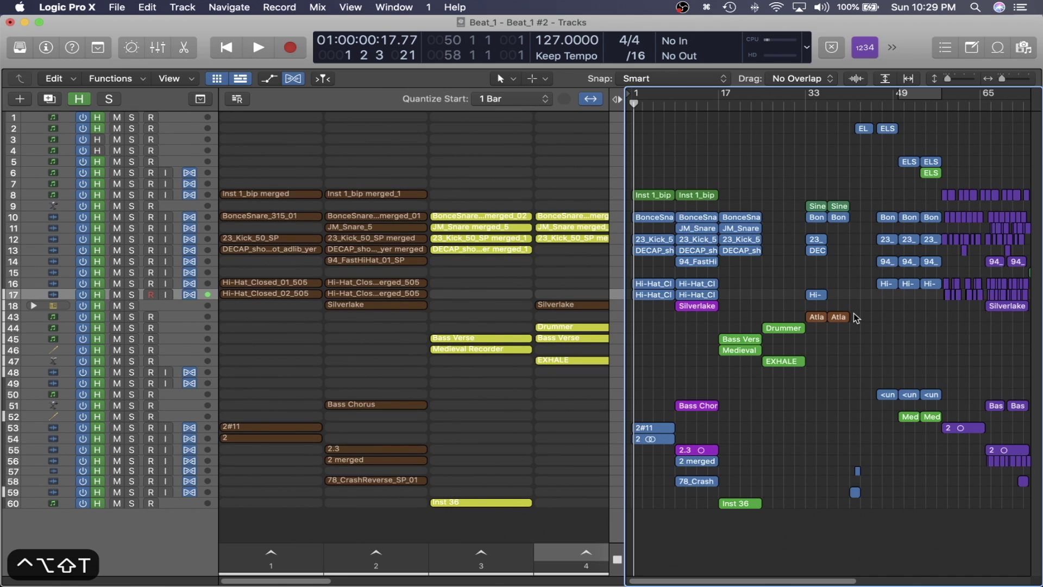
key("ctrl+alt+shift+t")
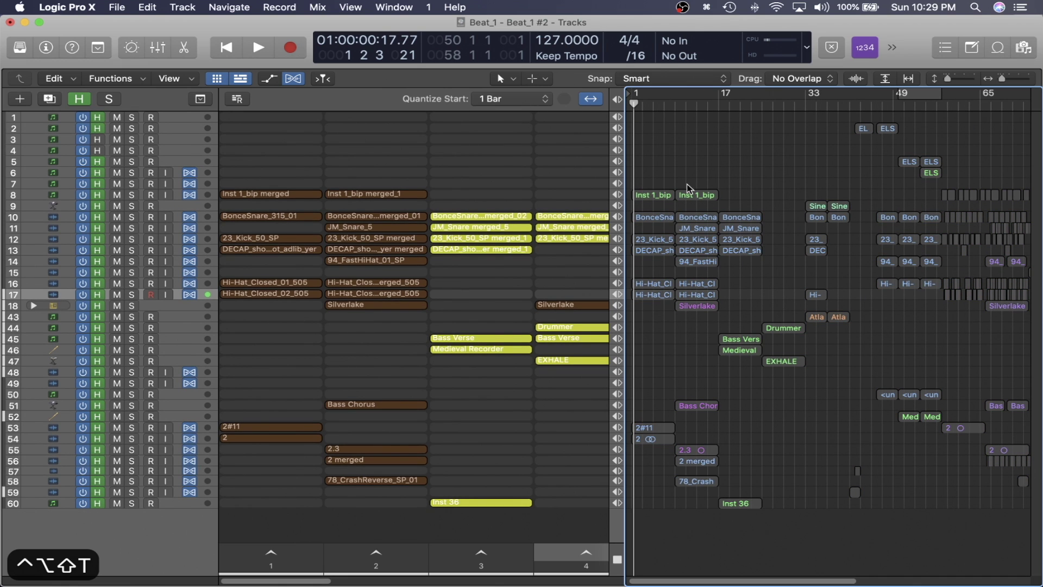
Step: Activate Tracks area playback for tracks 8, 10 and 16 only
left_click(619, 194)
left_click(619, 219)
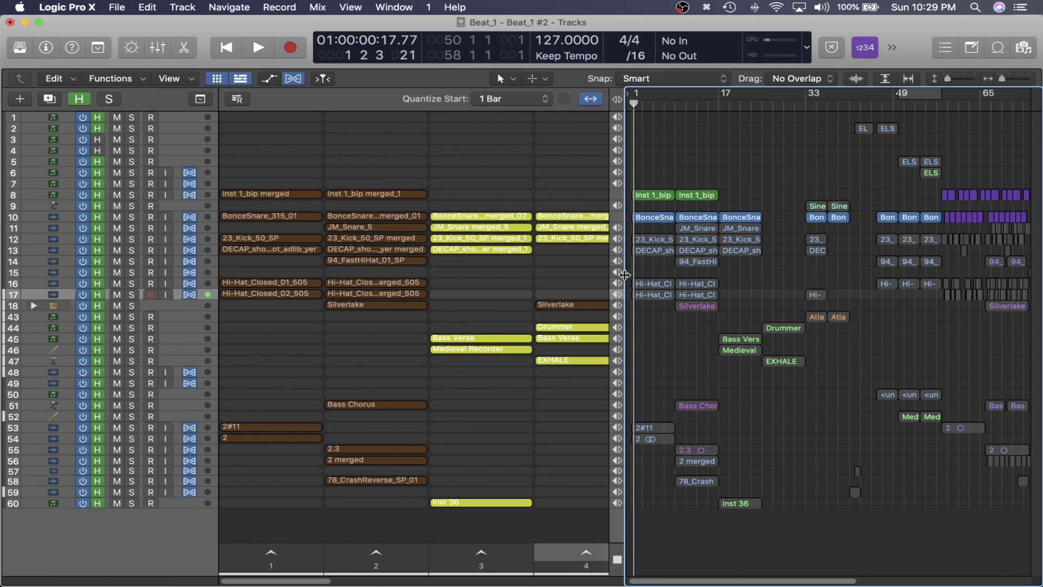
left_click(619, 283)
scroll(732, 306, "up", 4)
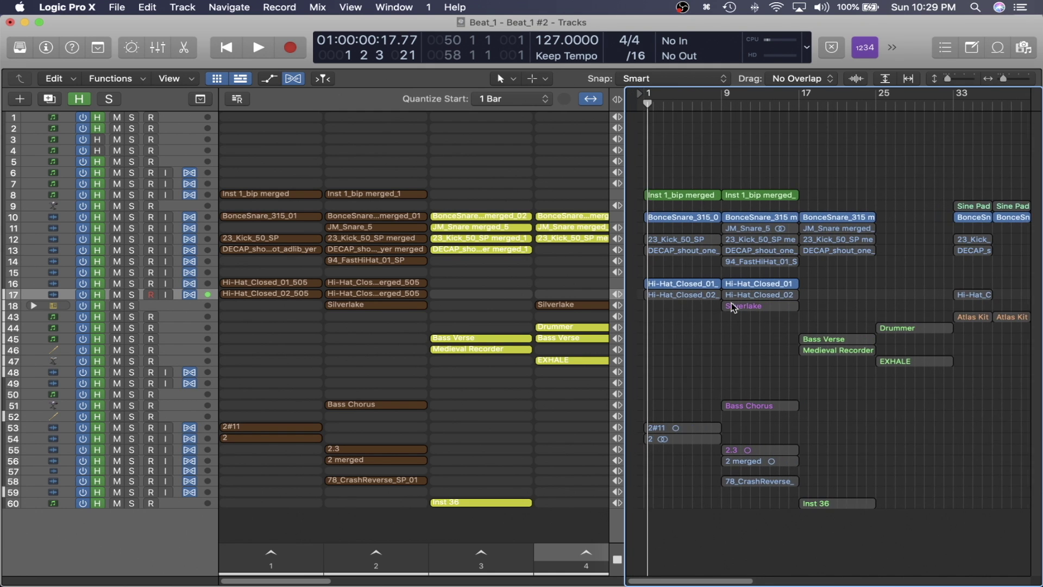
scroll(448, 324, "down", 3)
Step: Play the active track regions from the project start and launch the Drummer cell of scene 4 alongside them
left_click(486, 559)
scroll(489, 560, "down", 2)
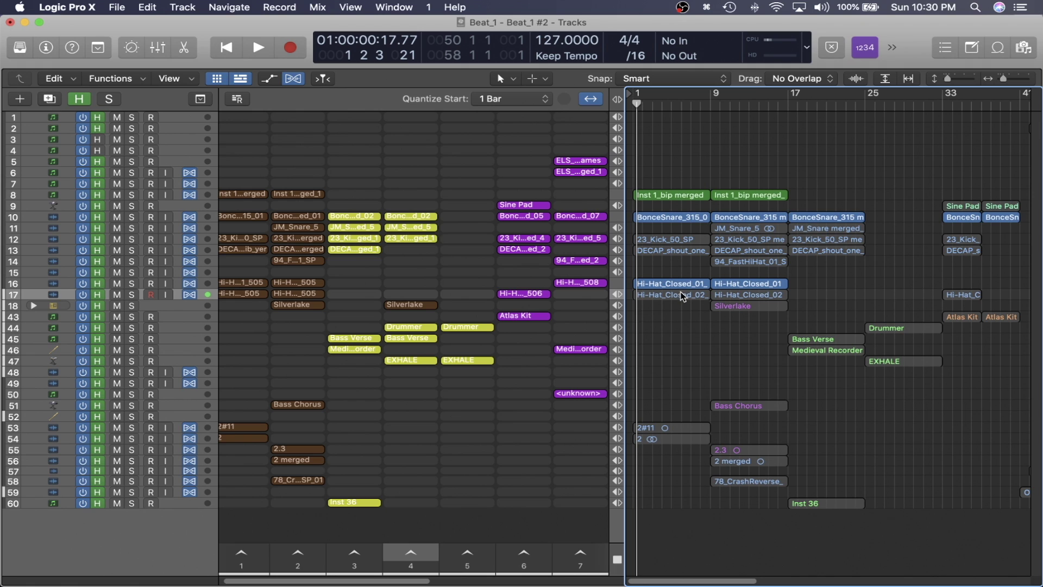
key("Return")
key("space")
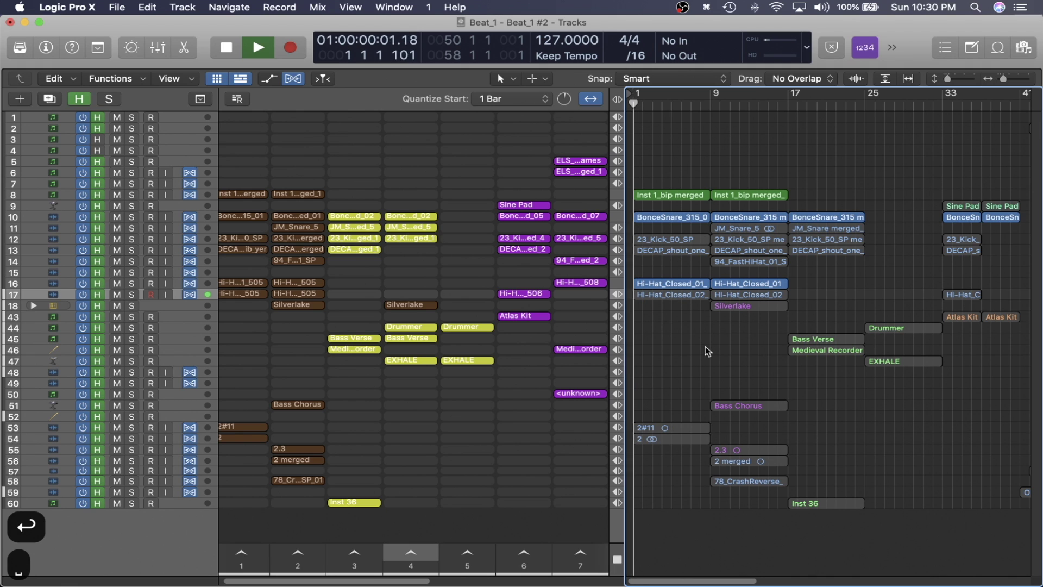
left_click(425, 330)
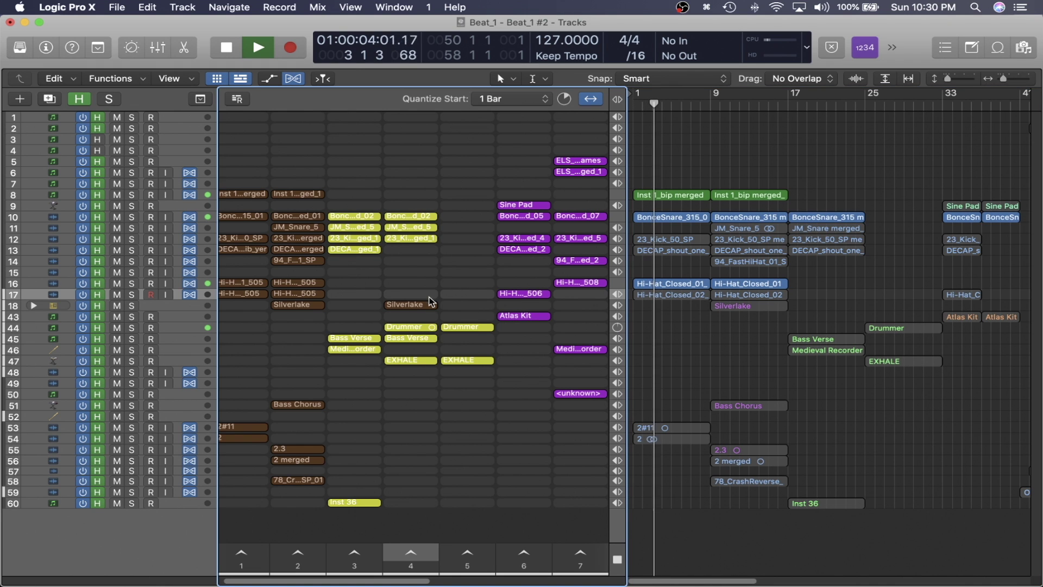
Step: Launch the Silverlake cell of scene 4 alongside the playing regions and Drummer cell
key("super+Down")
key("super+Down")
key("super+Down")
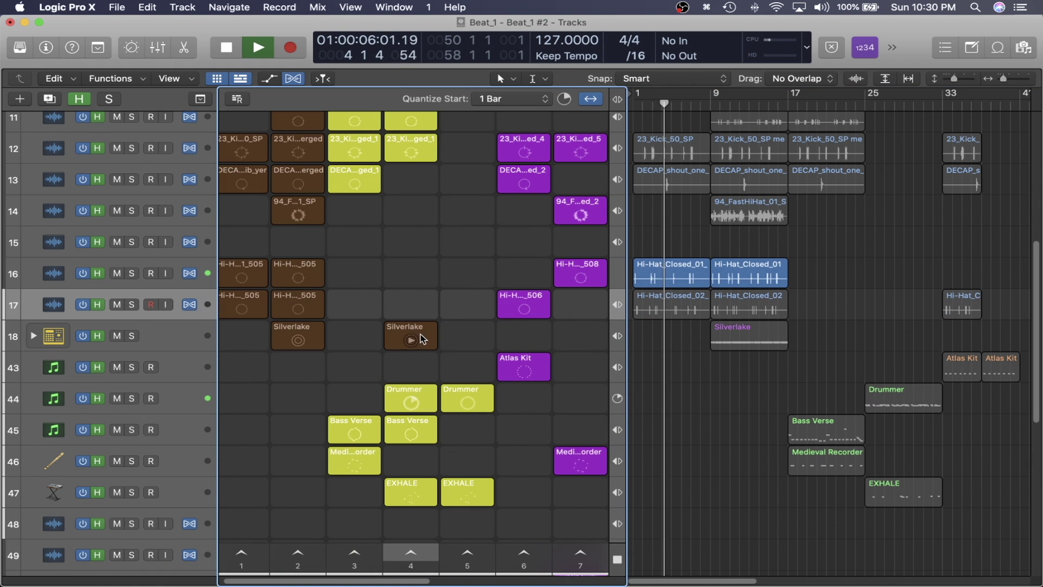
left_click(412, 341)
scroll(477, 343, "down", 3)
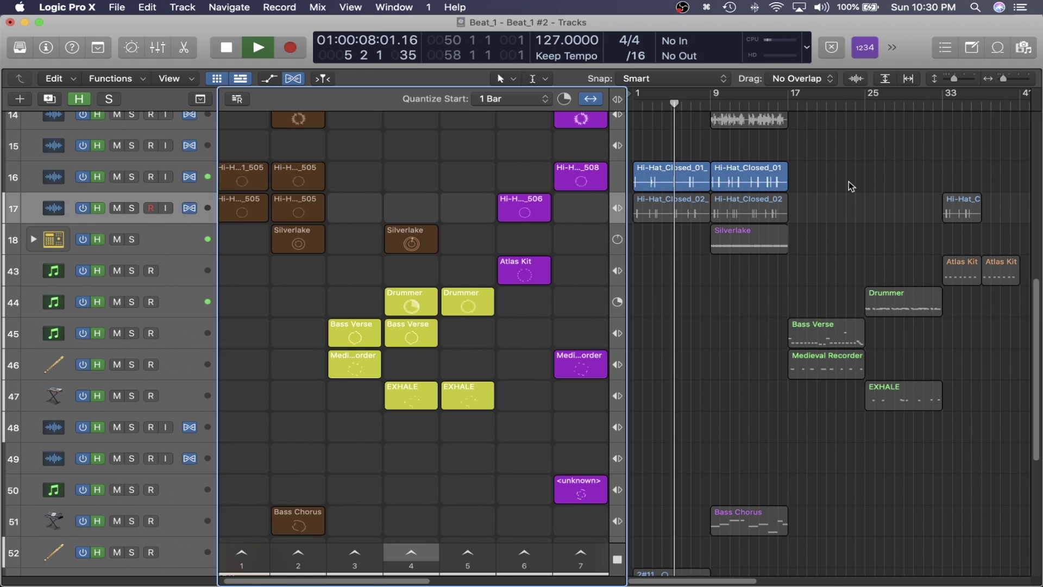
Step: Set the cycle range to the two Hi-Hat regions at the start of track 16
left_click(679, 179)
key("u")
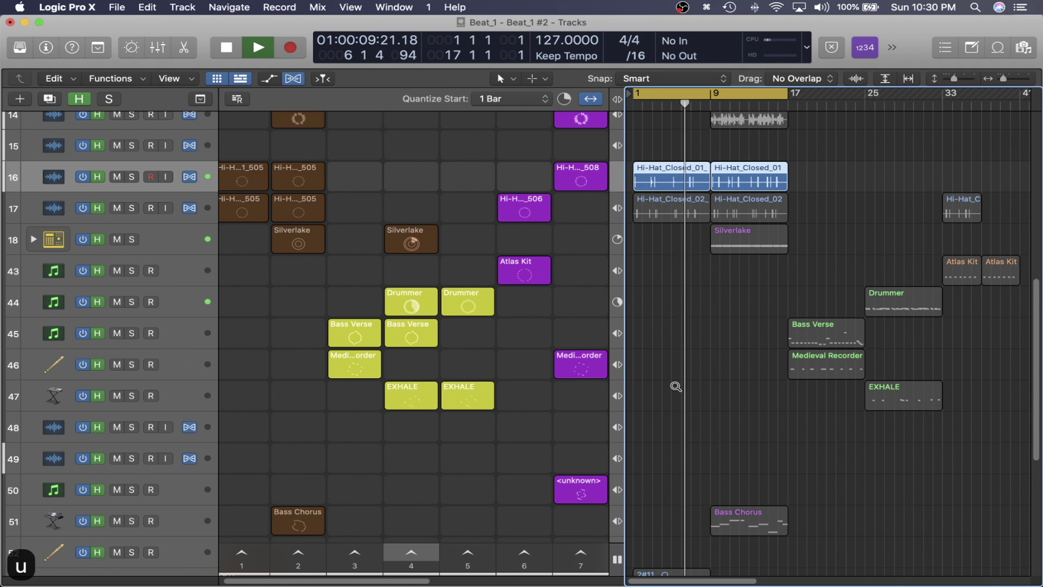
key("super+Up")
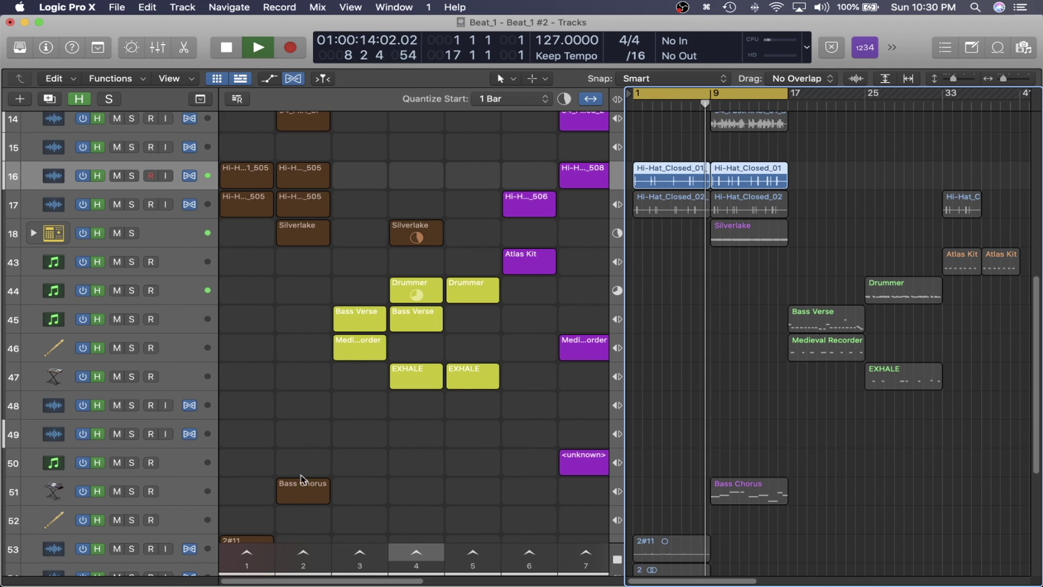
Step: Launch the Bass Chorus cell of scene 2 and stop playback after listening to the combination
left_click(301, 493)
scroll(716, 362, "down", 5)
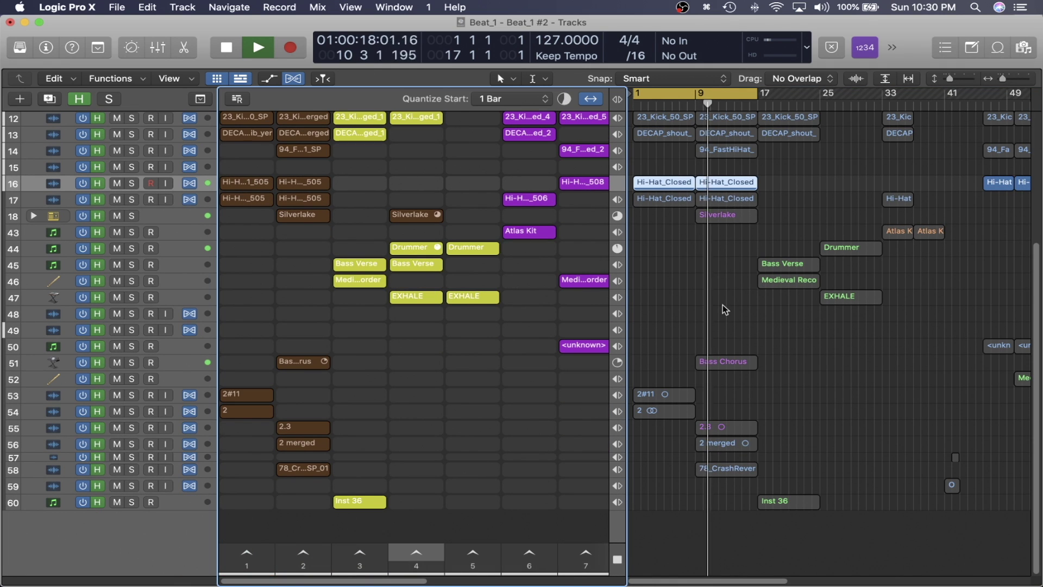
key("space")
key("super+Up")
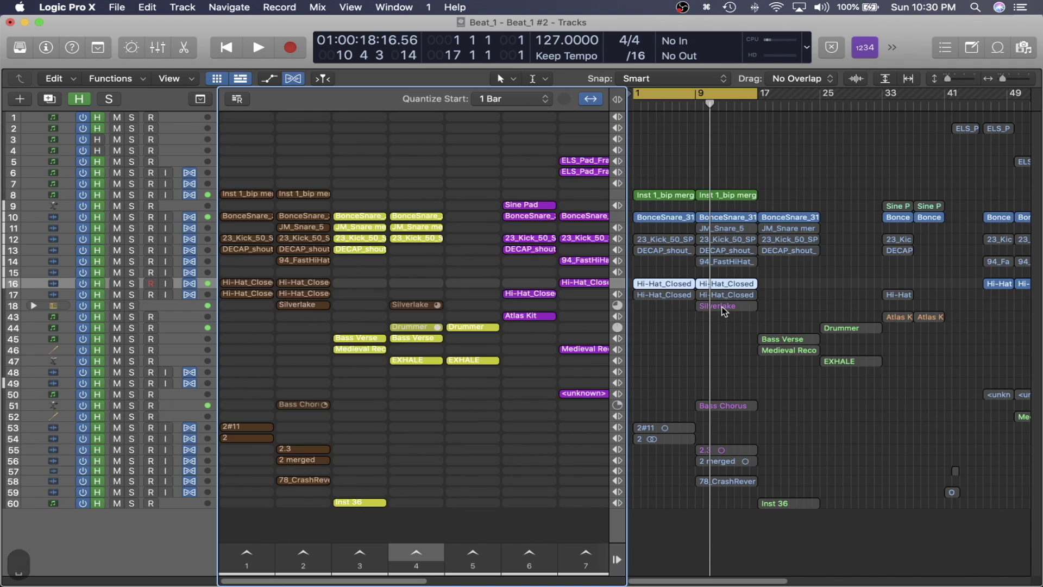
Step: Delete all regions from the Tracks area and return the playhead to the project start with cycle mode off
key("super+Left")
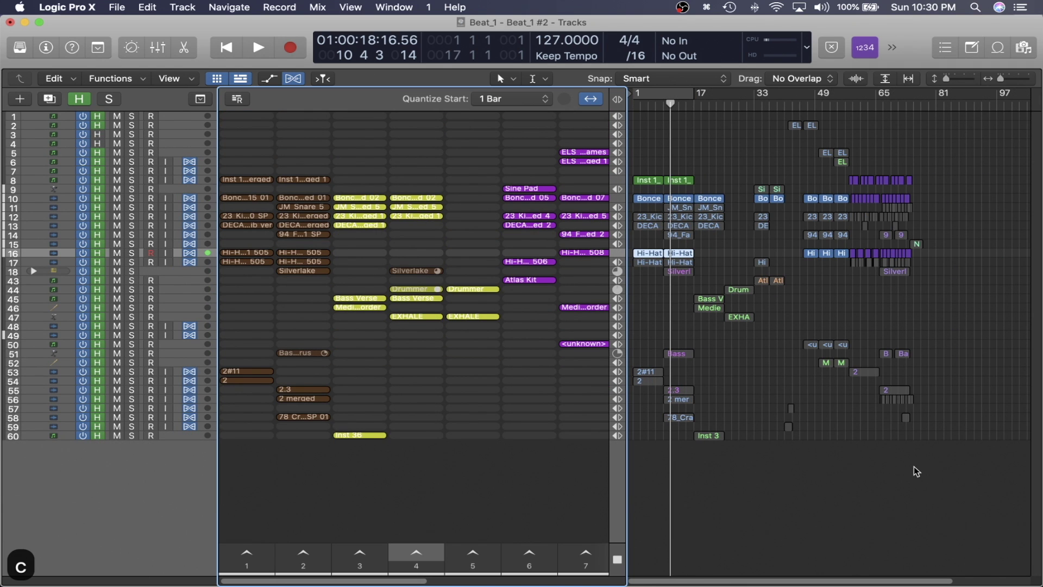
left_click_drag(932, 483, 663, 212)
left_click_drag(832, 519, 784, 350)
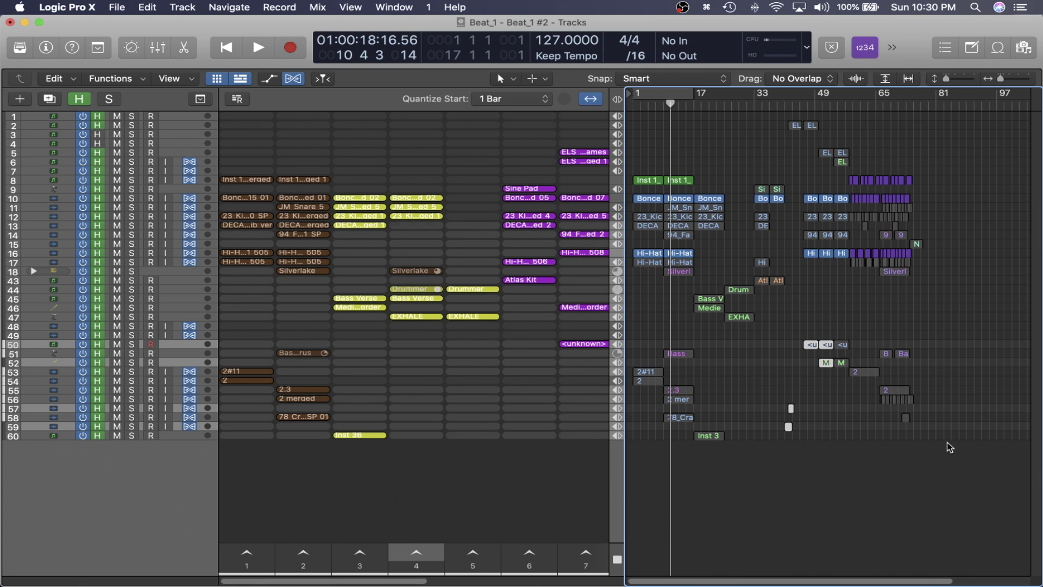
left_click_drag(987, 498, 597, 7)
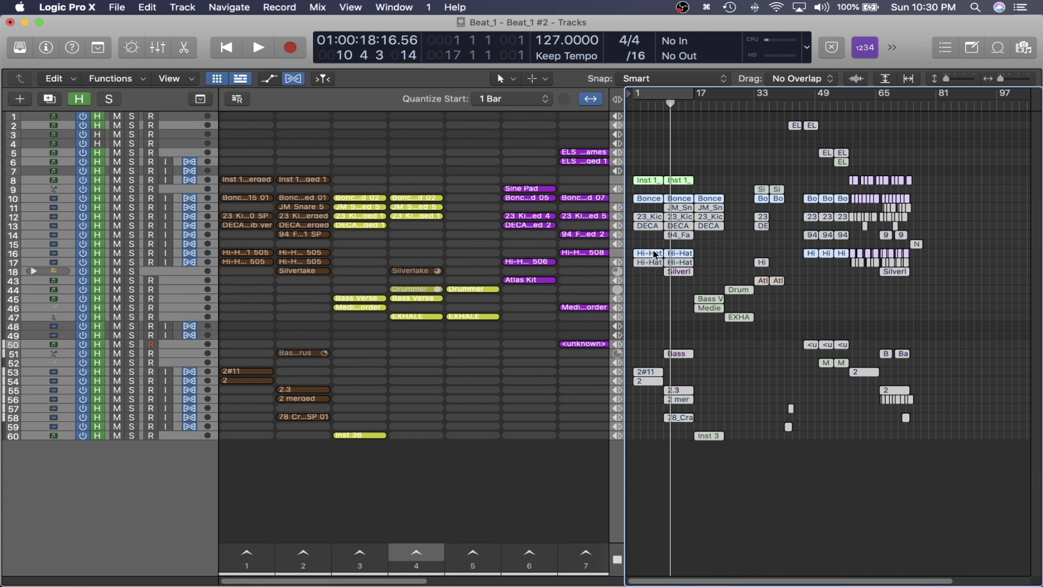
key("ctrl+alt+super+n")
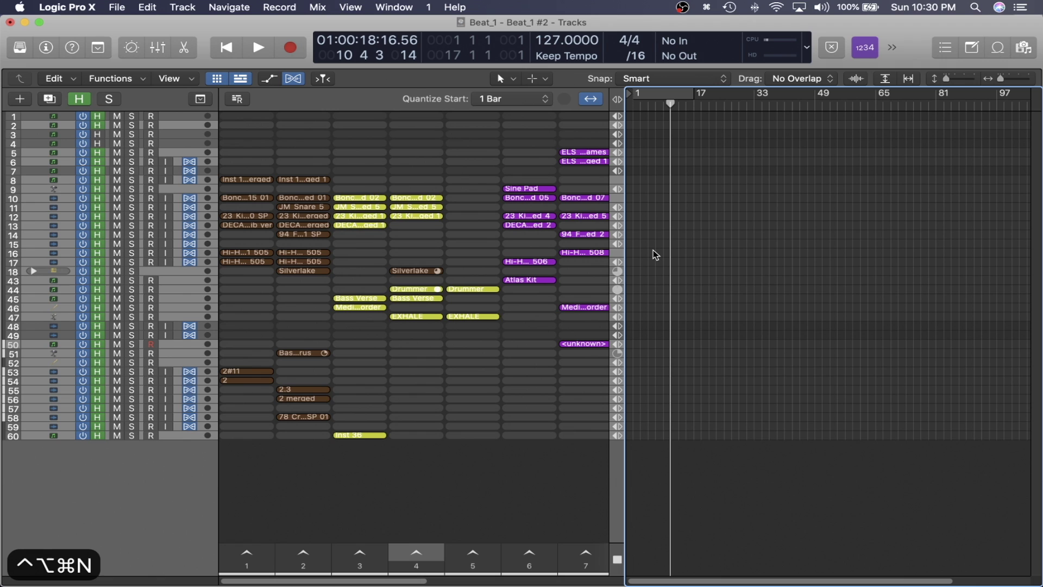
key("c")
key("c")
key("Return")
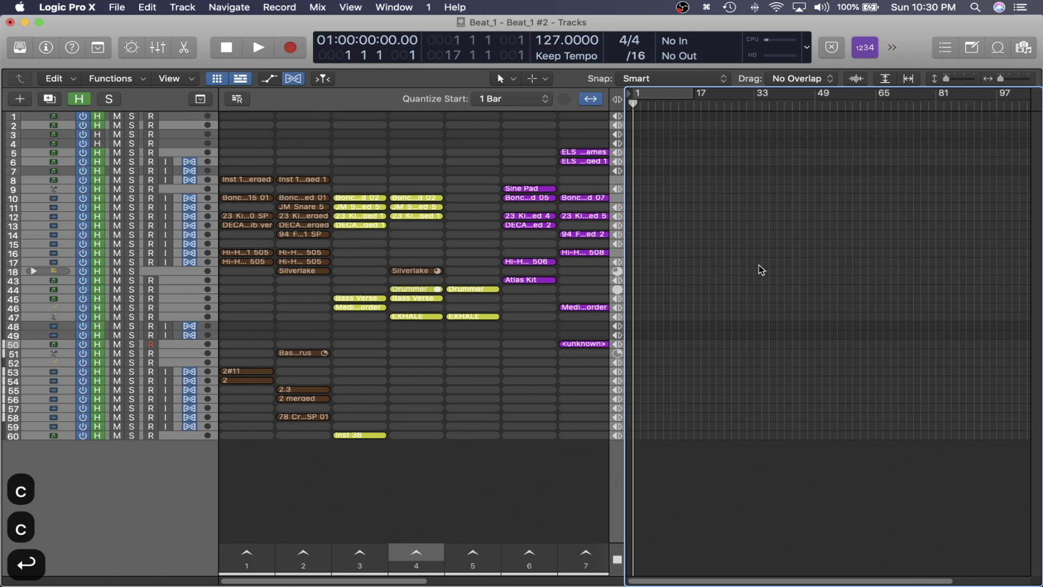
scroll(744, 299, "down", 3)
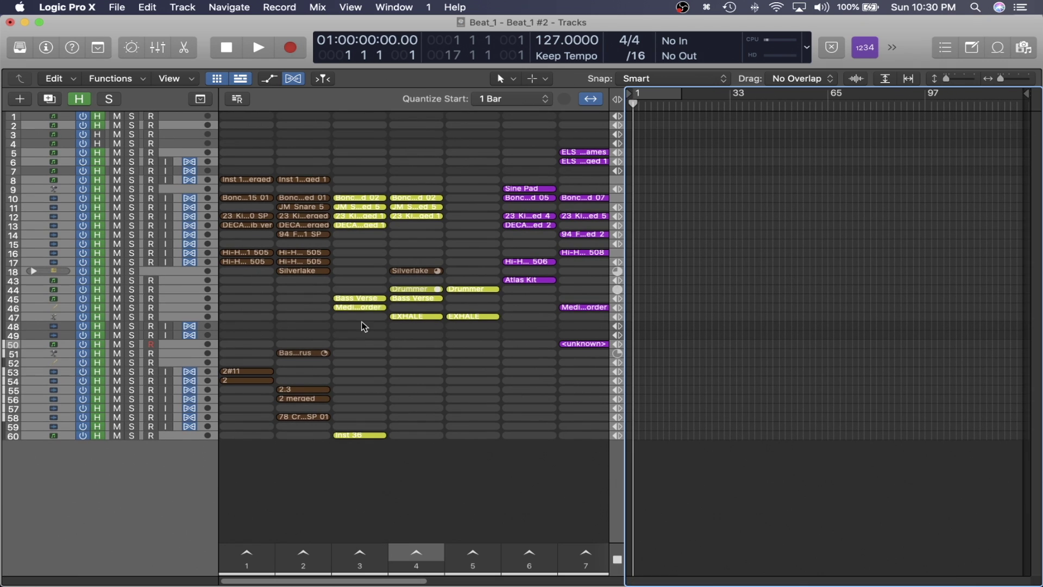
Step: Select scene 1 in the Live Loops grid, trigger its cells and stop playback
key("Left")
key("Left")
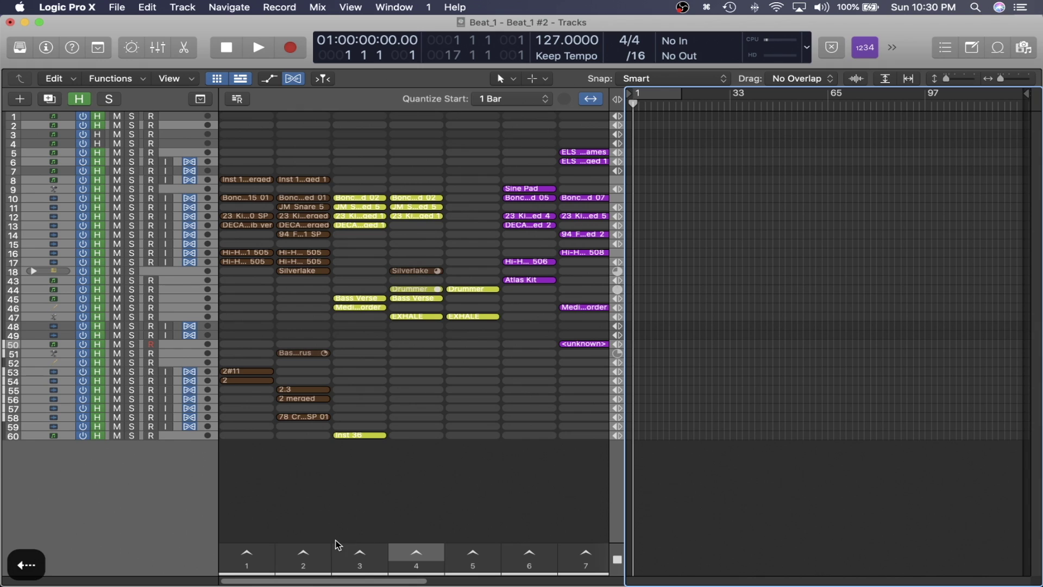
key("Left")
key("Left")
key("Left")
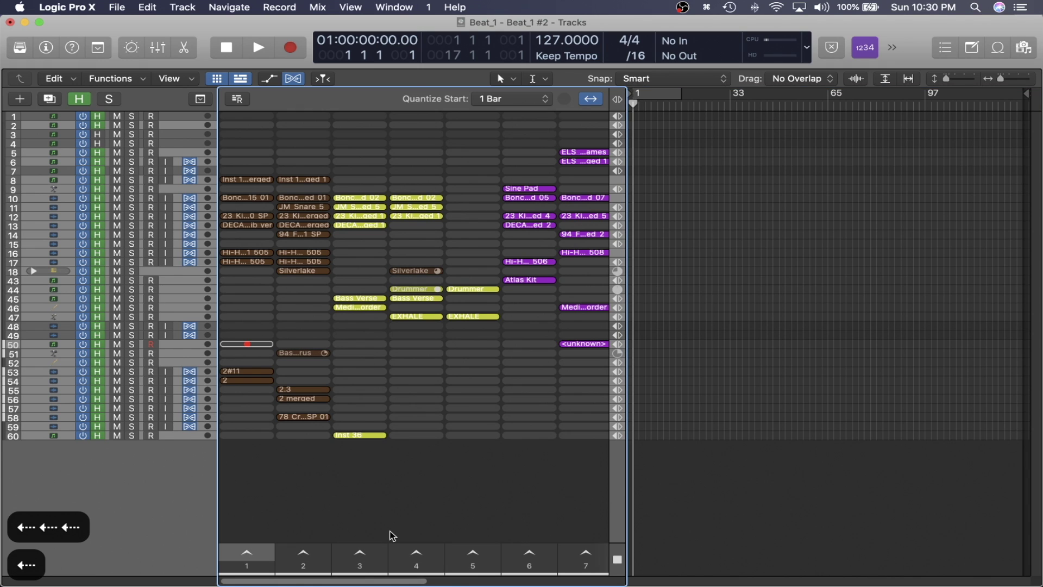
key("Left")
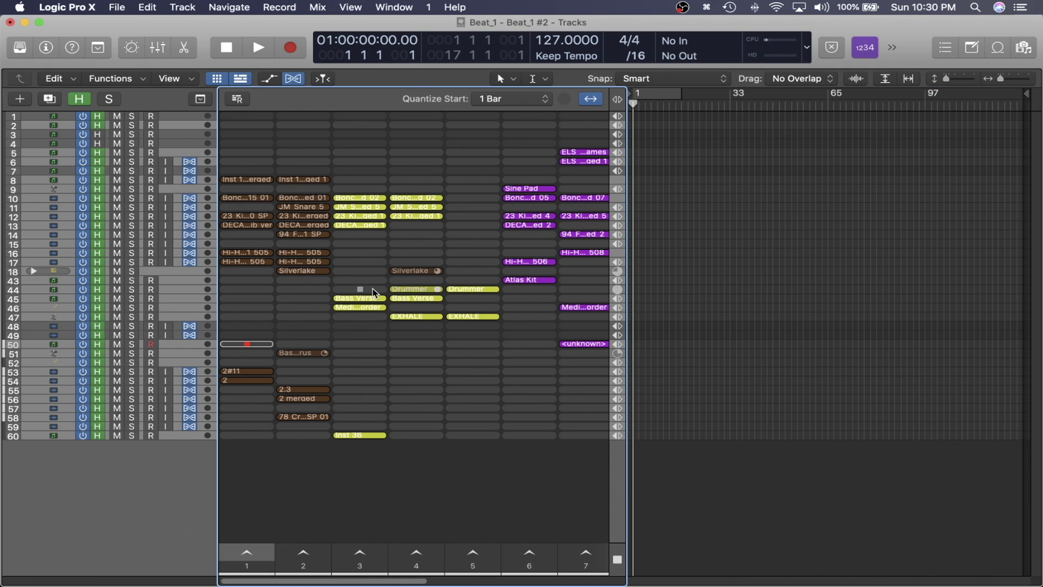
key("alt+super+Return")
key("space")
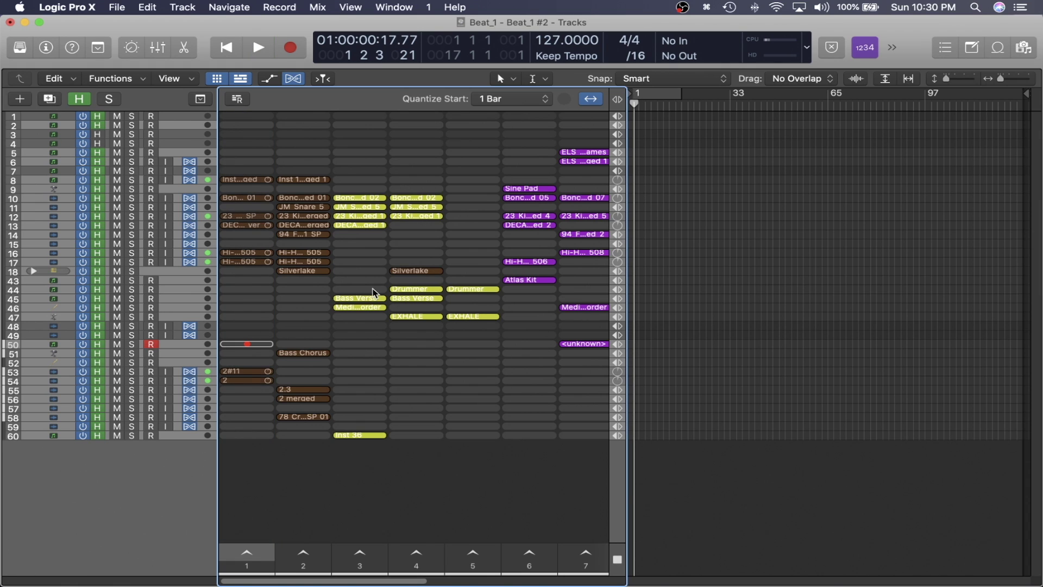
Step: Enable Performance Recording and start recording scene 1 into the Tracks area from the project start
key("ctrl+p")
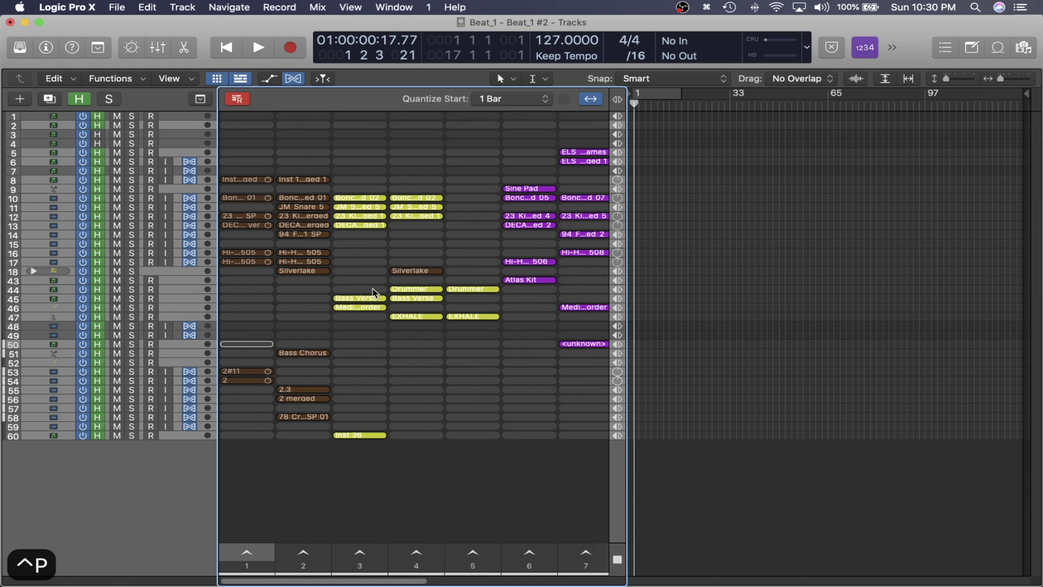
left_click(240, 111)
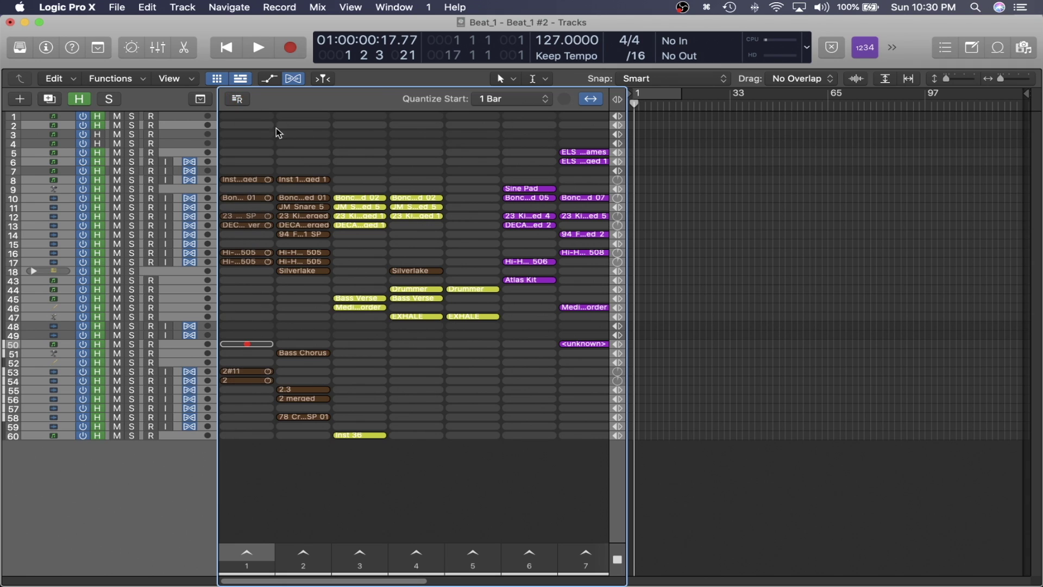
left_click(787, 358)
key("Return")
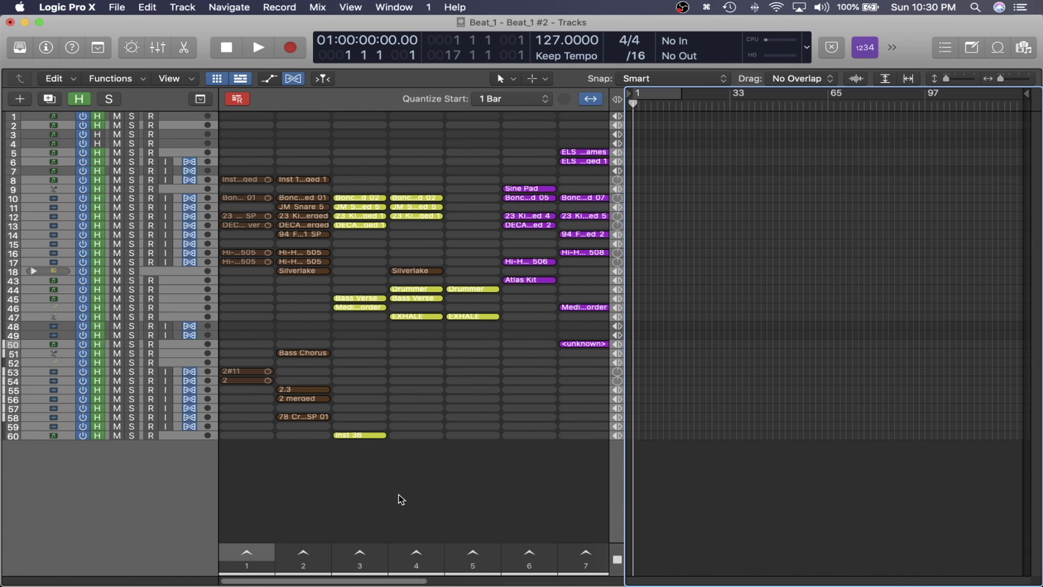
key("r")
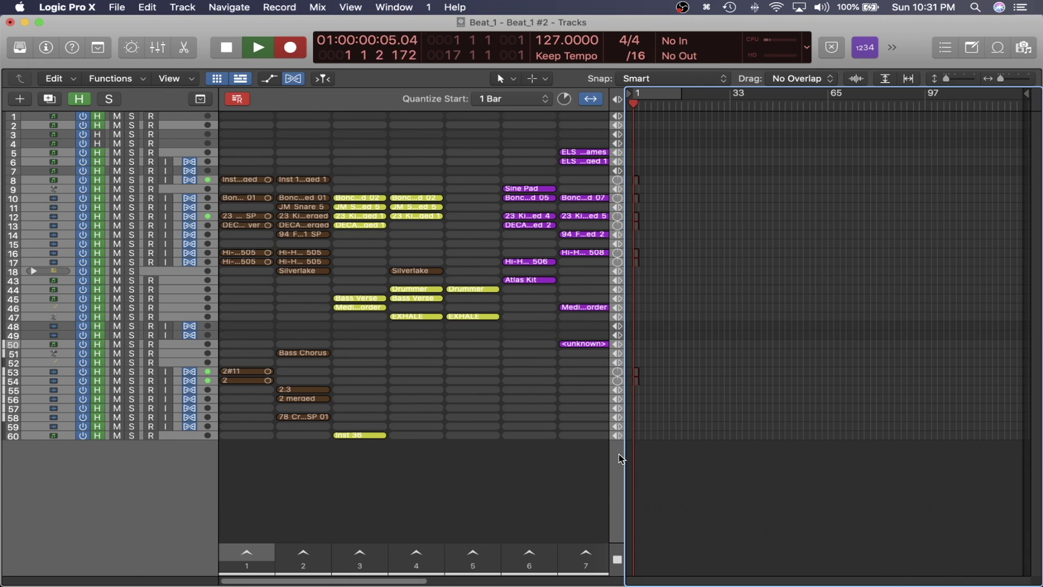
Step: Trigger scene 2 while the performance is being recorded
left_click(326, 526)
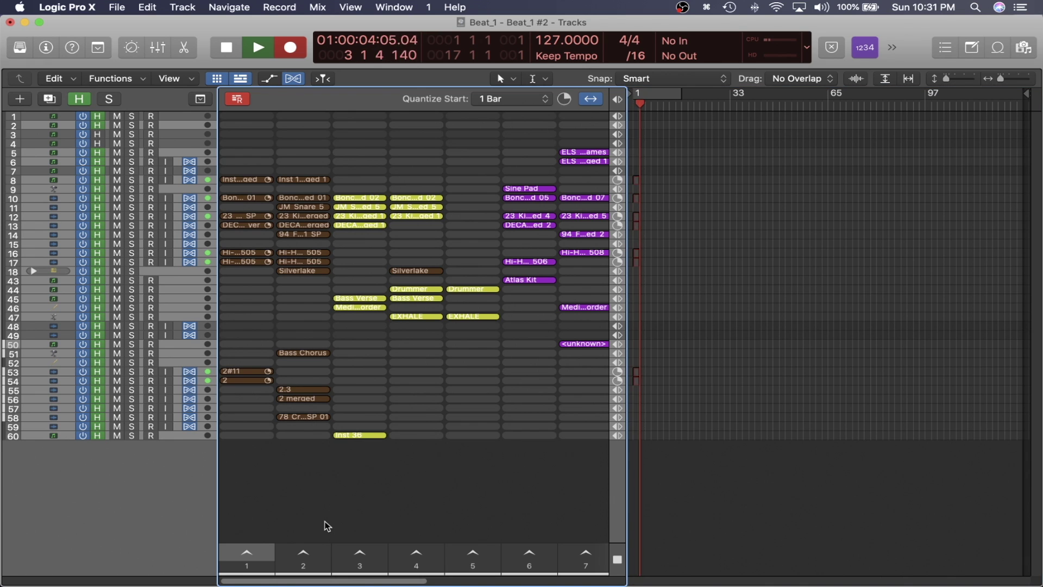
key("Right")
scroll(326, 526, "up", 3)
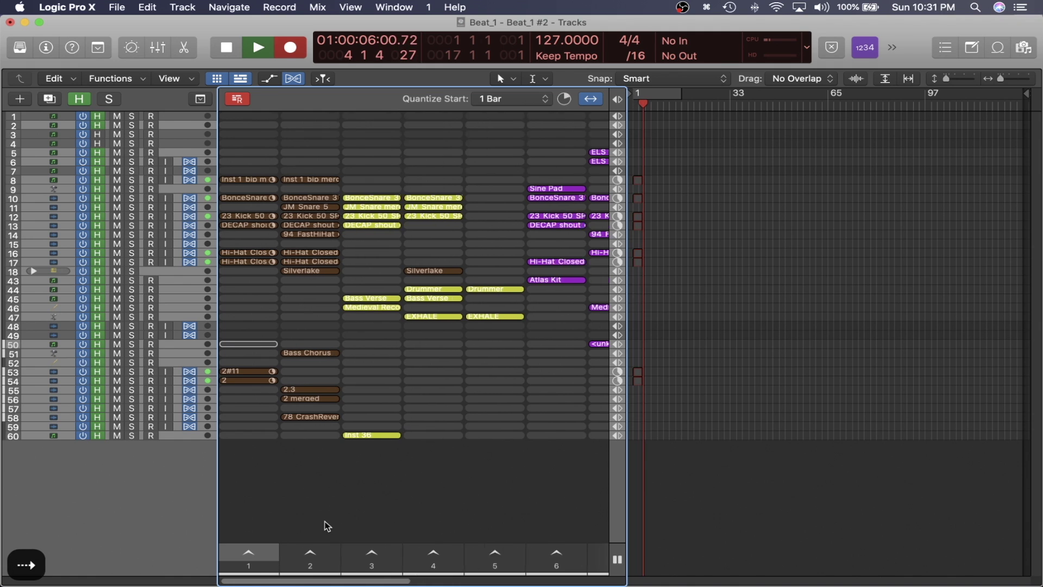
key("Right")
key("super+Left")
key("super+Left")
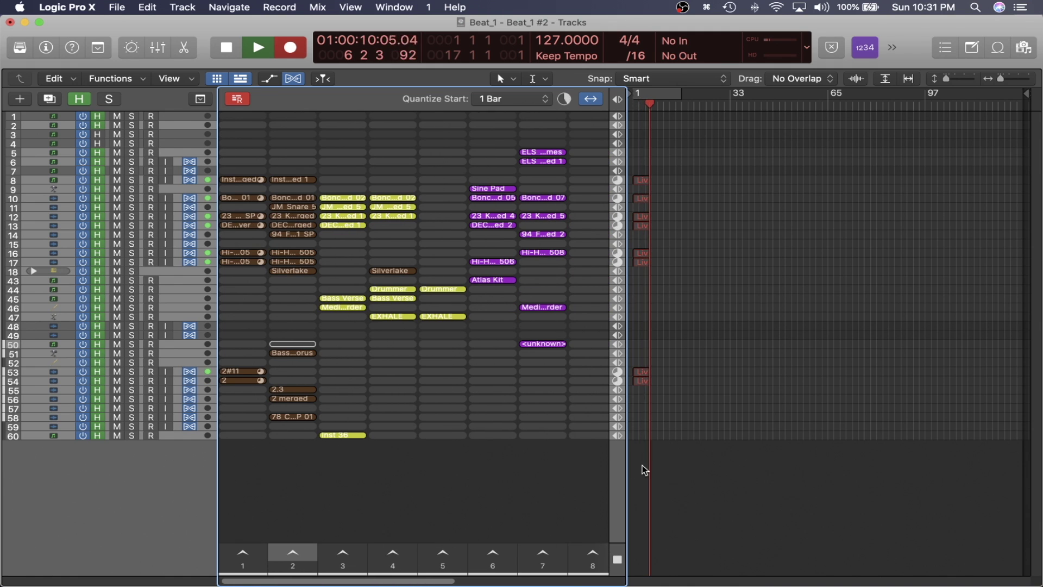
key("super+Down")
key("super+Right")
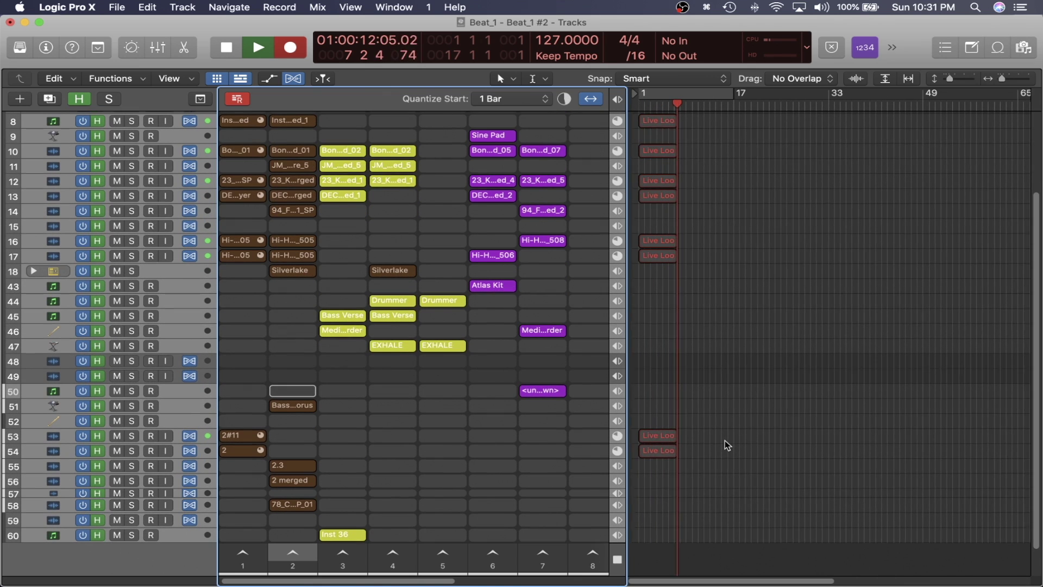
left_click(288, 553)
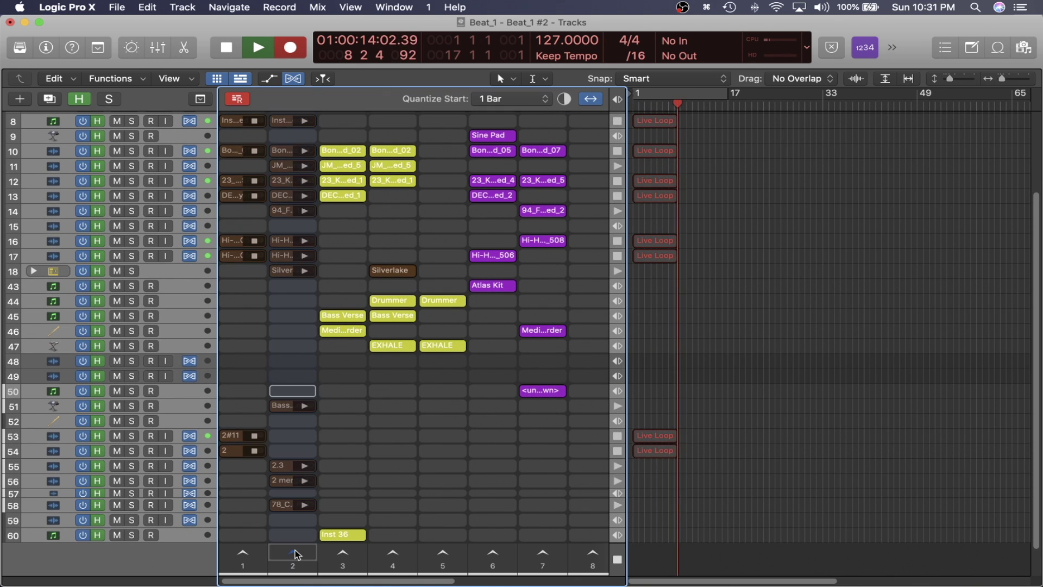
Step: Select scene 3 and trigger it in the running performance recording
key("Right")
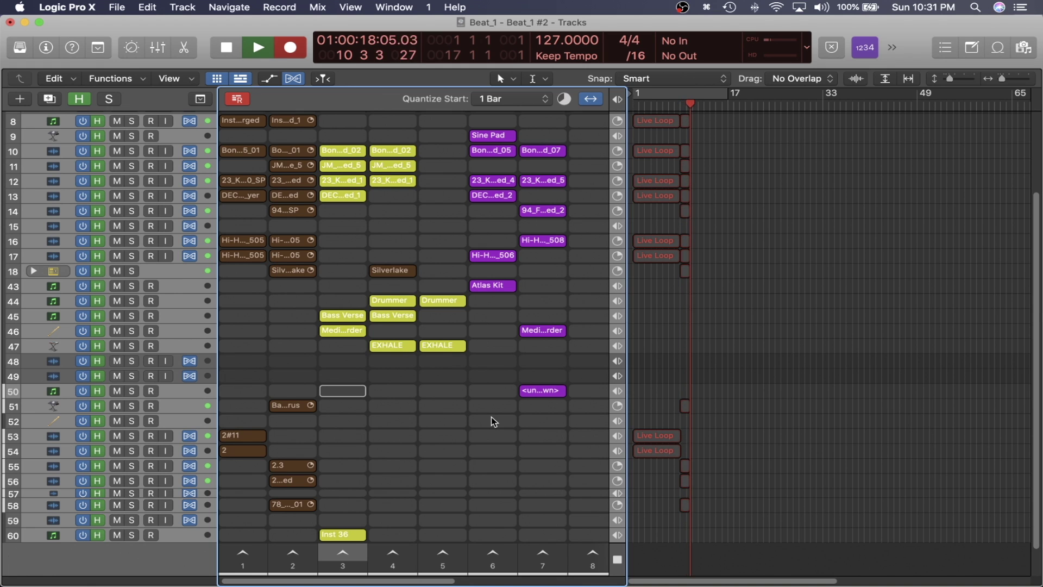
scroll(491, 416, "up", 3)
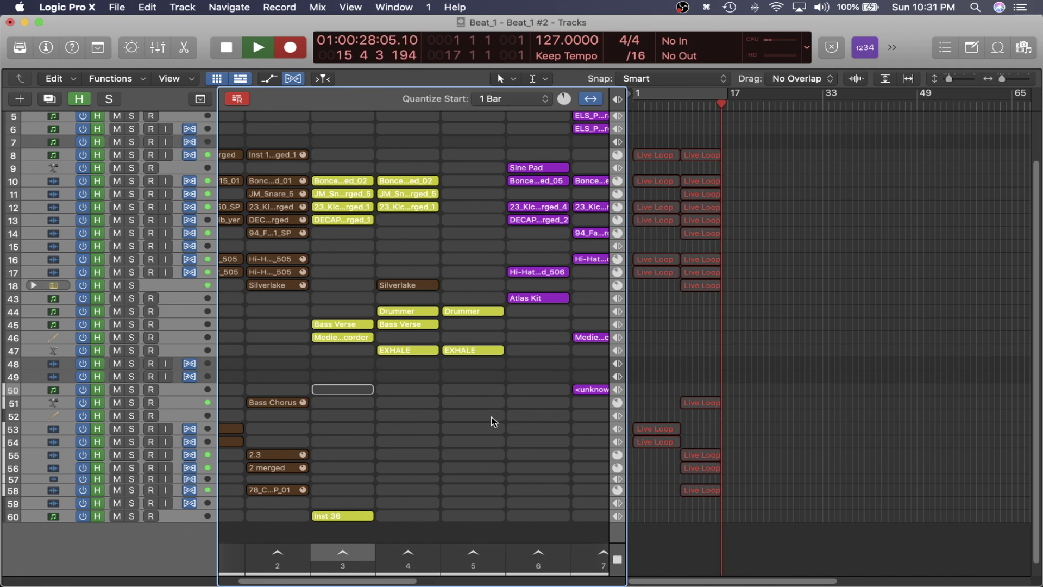
key("alt+super+Return")
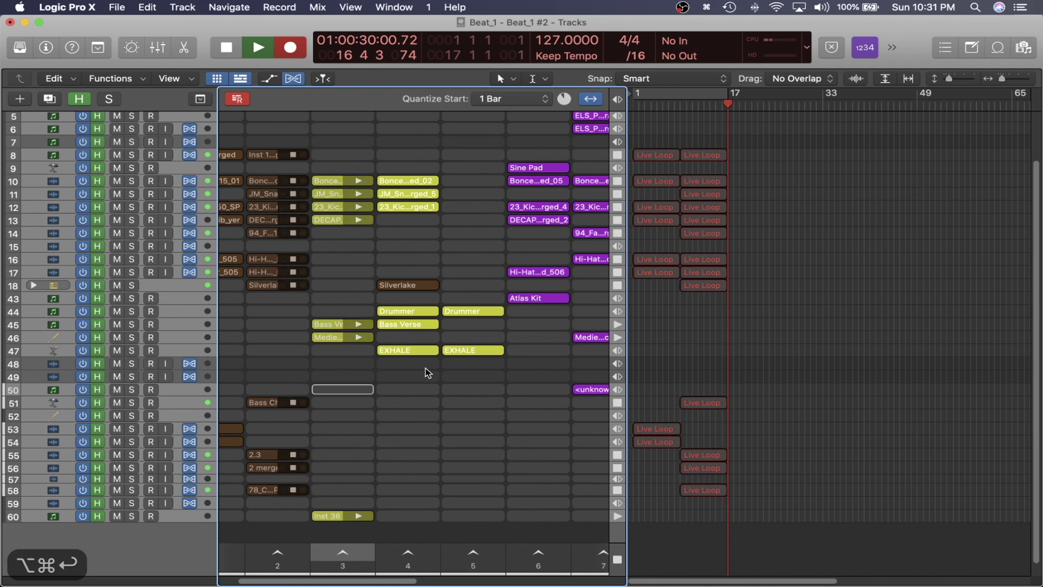
Step: Mute the Silverlake cell of scene 4 and trigger scene 4 in the running recording
scroll(423, 373, "up", 3)
key("Right")
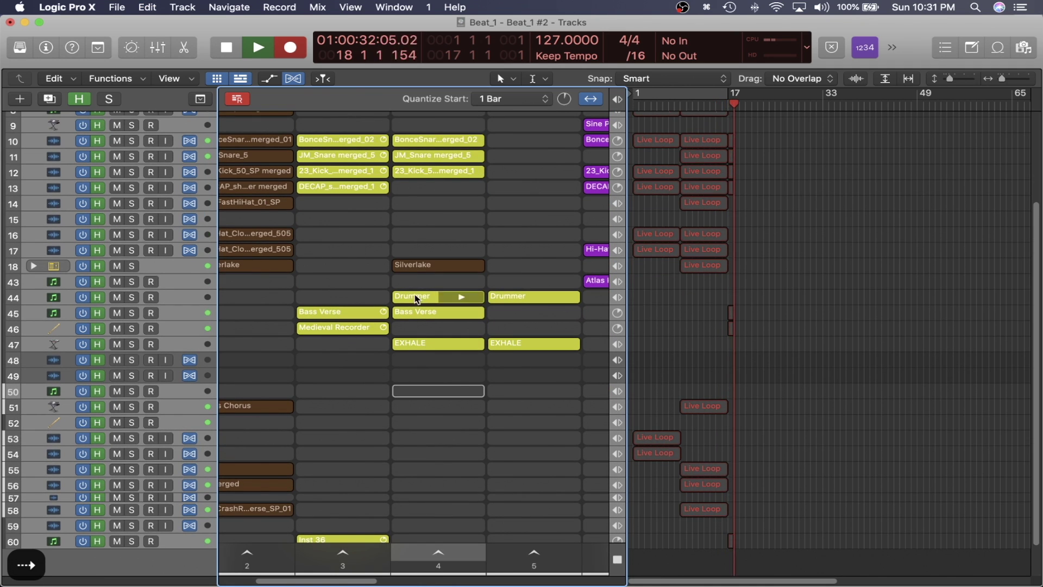
left_click(403, 266)
key("ctrl+m")
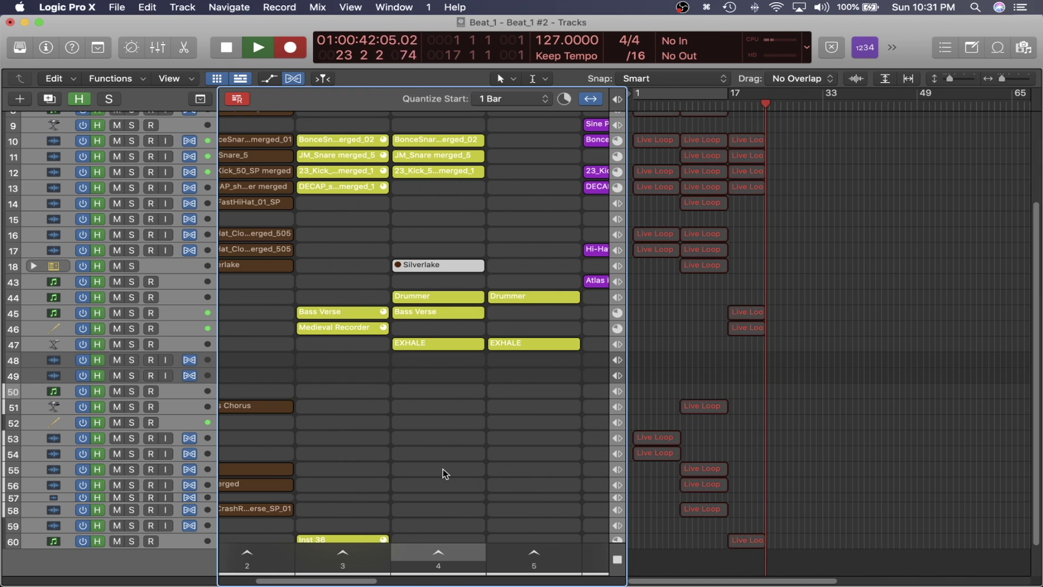
key("alt+super+Return")
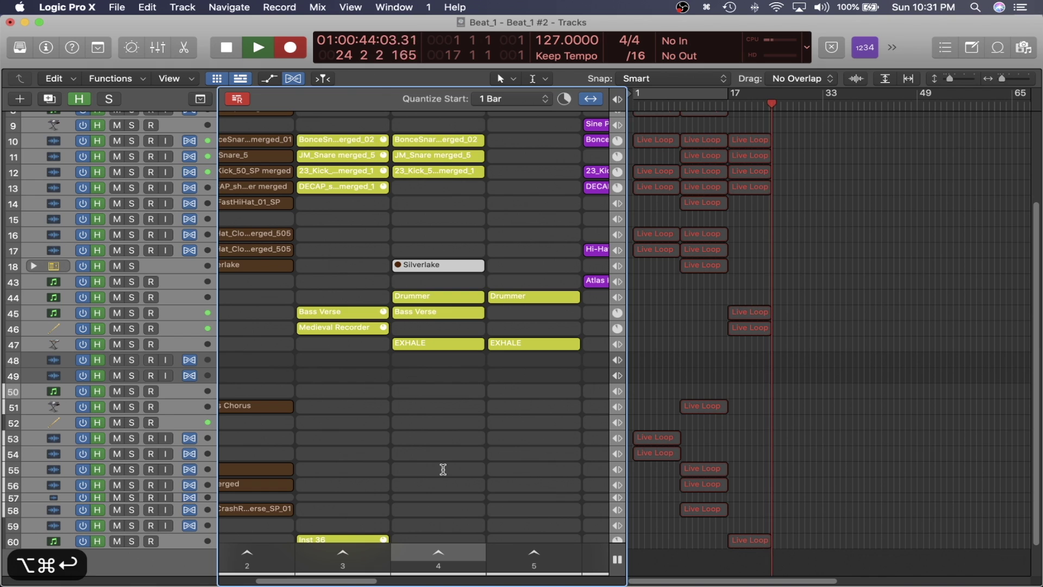
Step: Select scene 6 and trigger it in the running performance recording, skipping scene 5
scroll(443, 468, "down", 3)
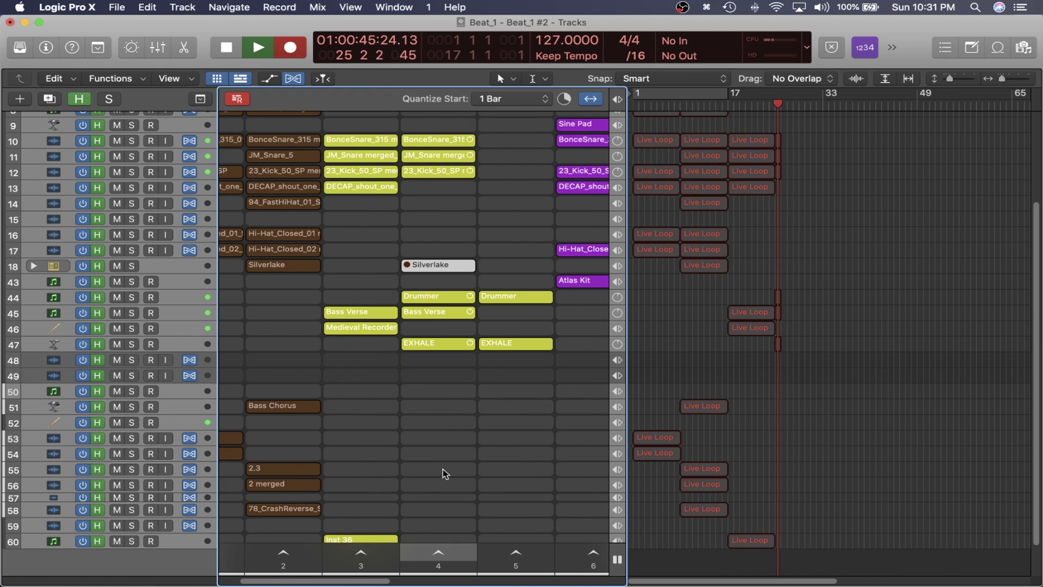
scroll(443, 469, "down", 3)
scroll(442, 468, "down", 3)
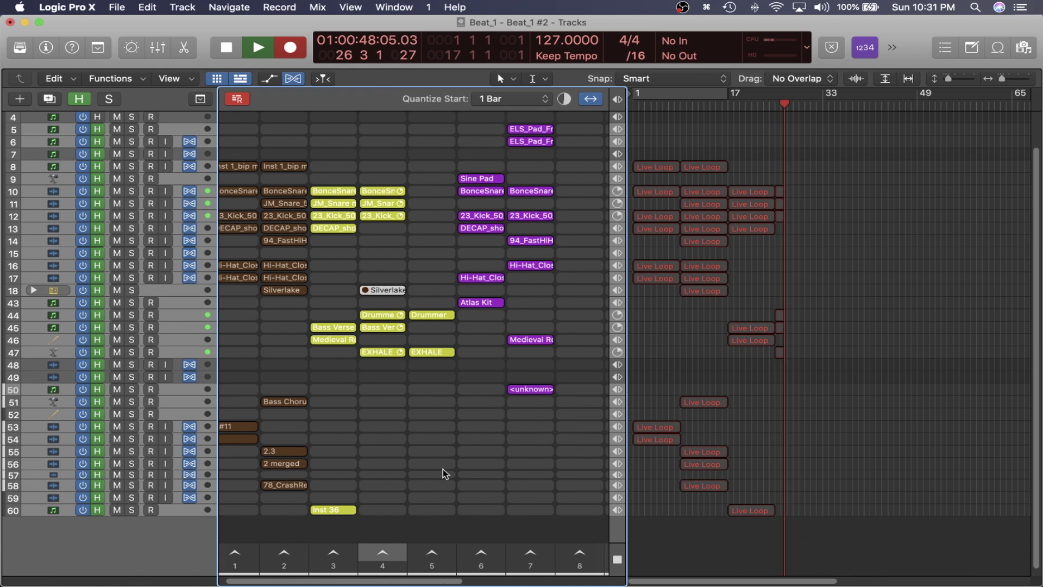
key("Right")
key("Right")
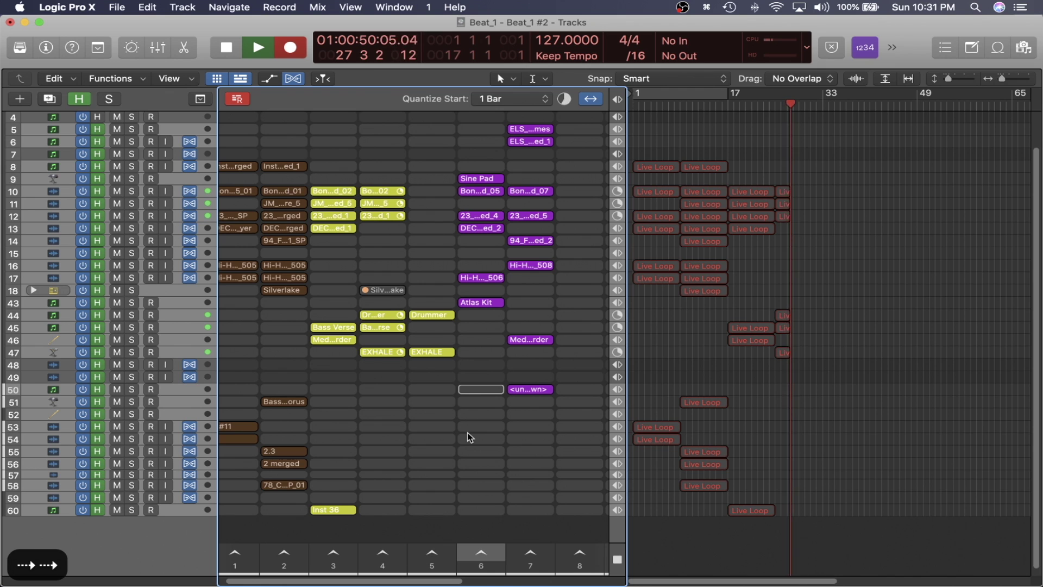
key("Left")
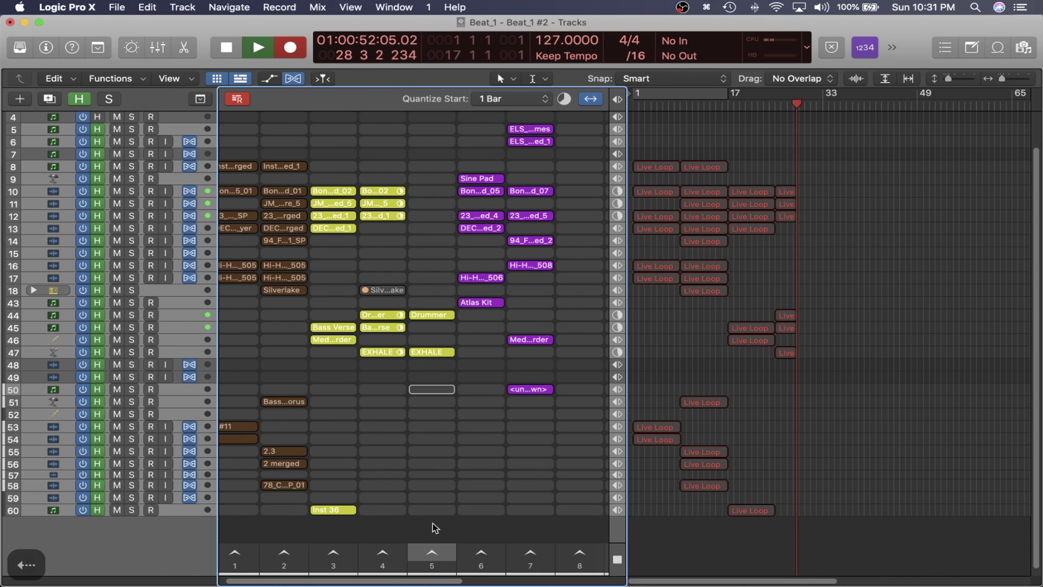
key("Right")
scroll(433, 524, "up", 3)
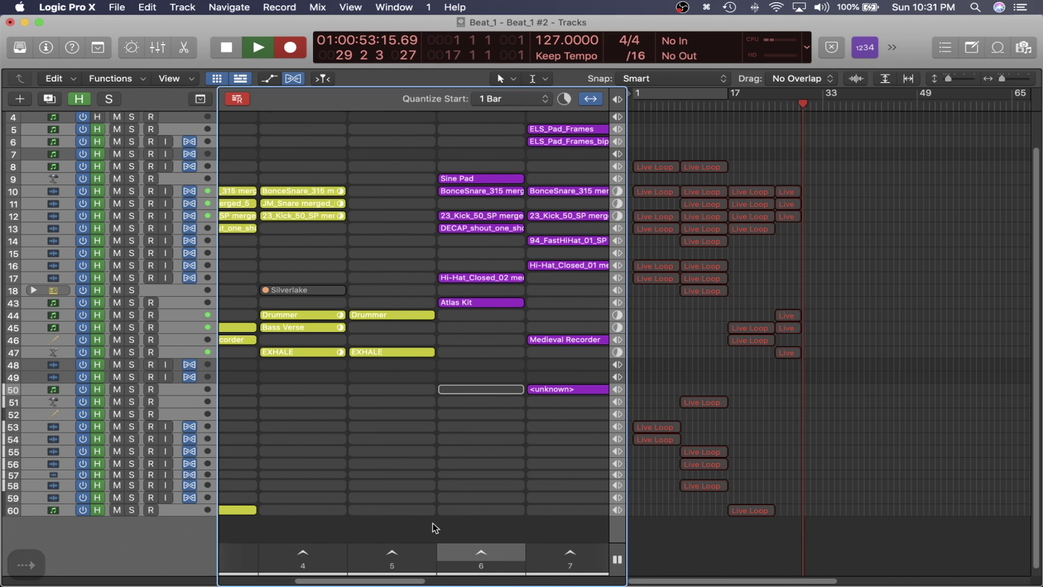
scroll(433, 523, "right", 2)
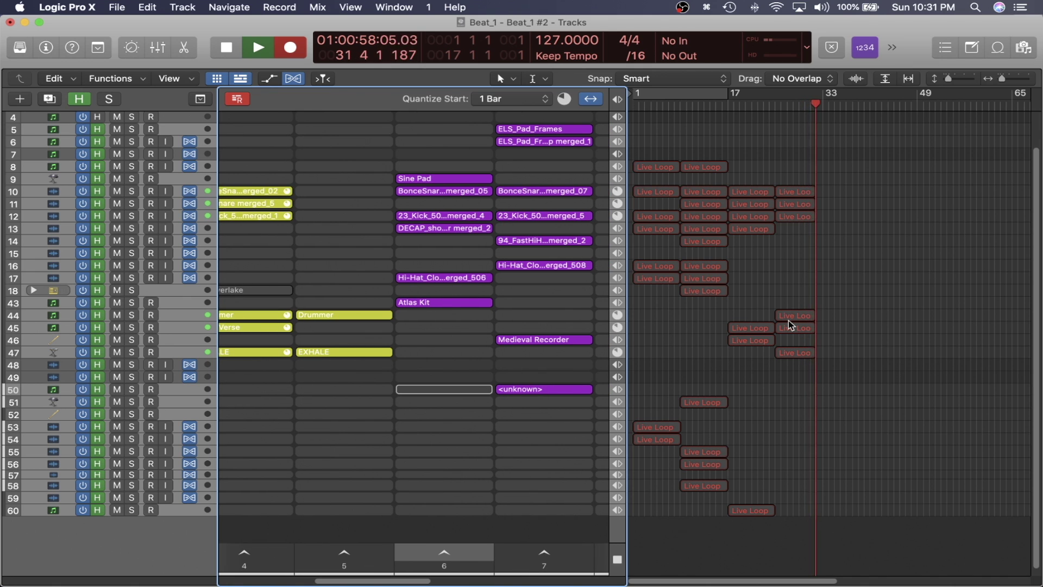
key("alt+super+Return")
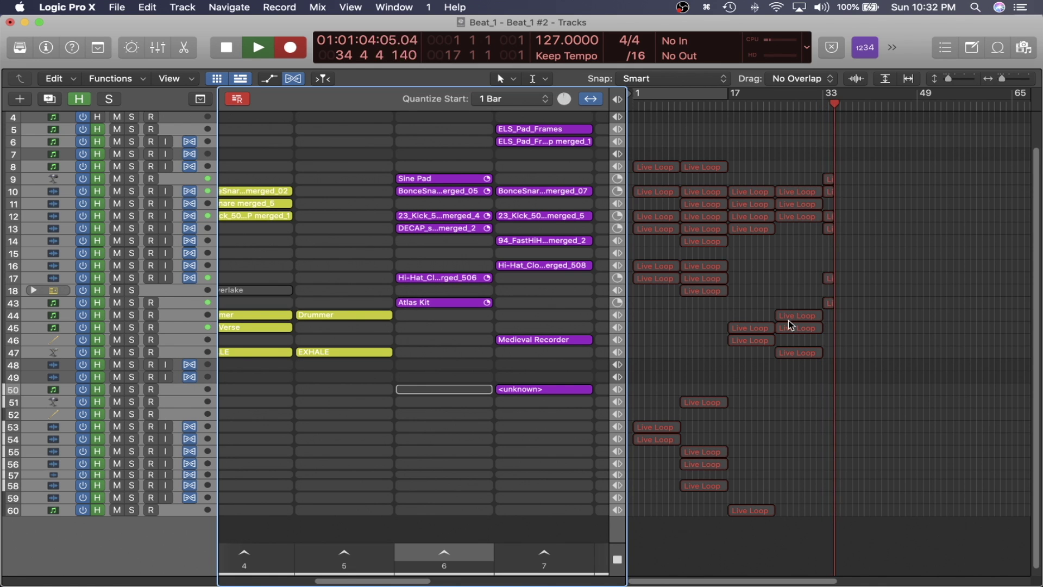
Step: Select scene 7, stop all playing cells, and trigger scene 7 in the running performance recording
scroll(534, 329, "left", 5)
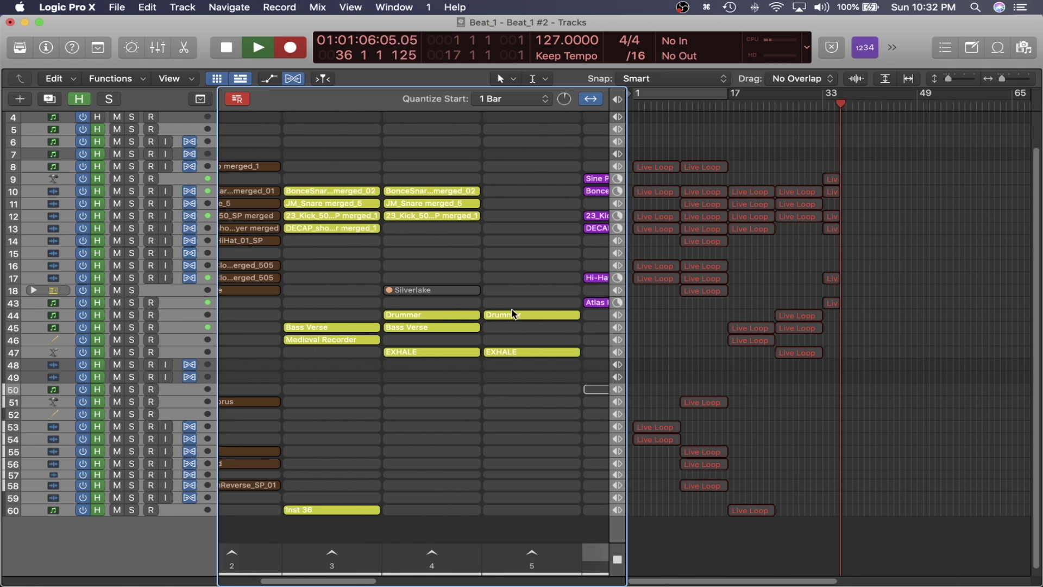
scroll(540, 319, "right", 6)
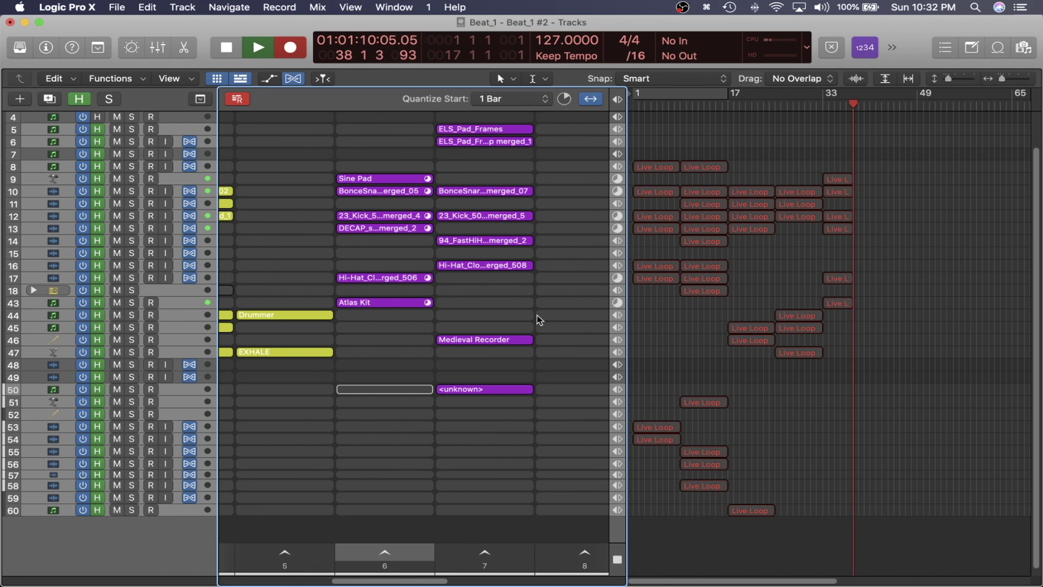
key("Right")
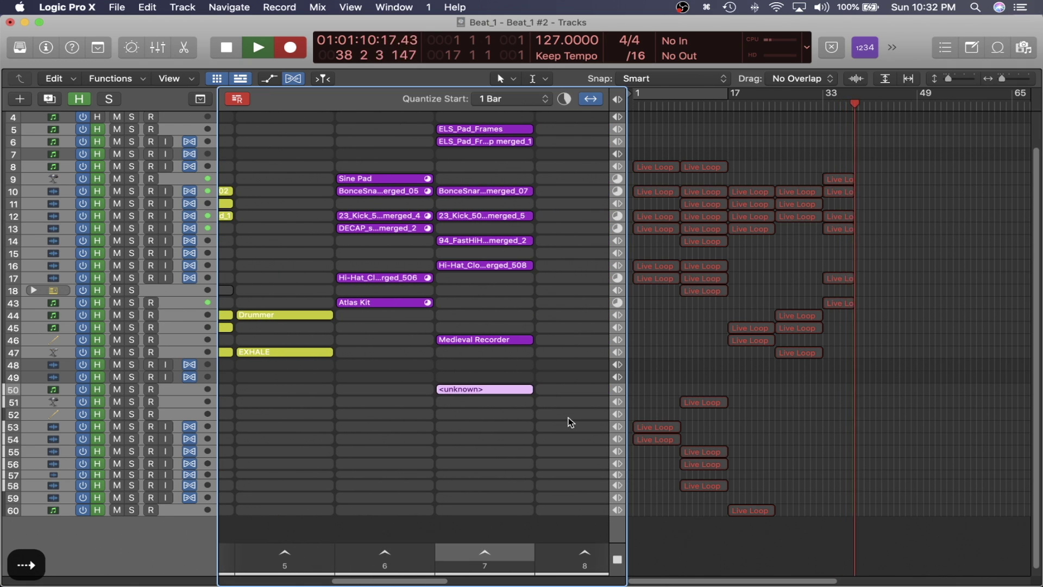
left_click(616, 560)
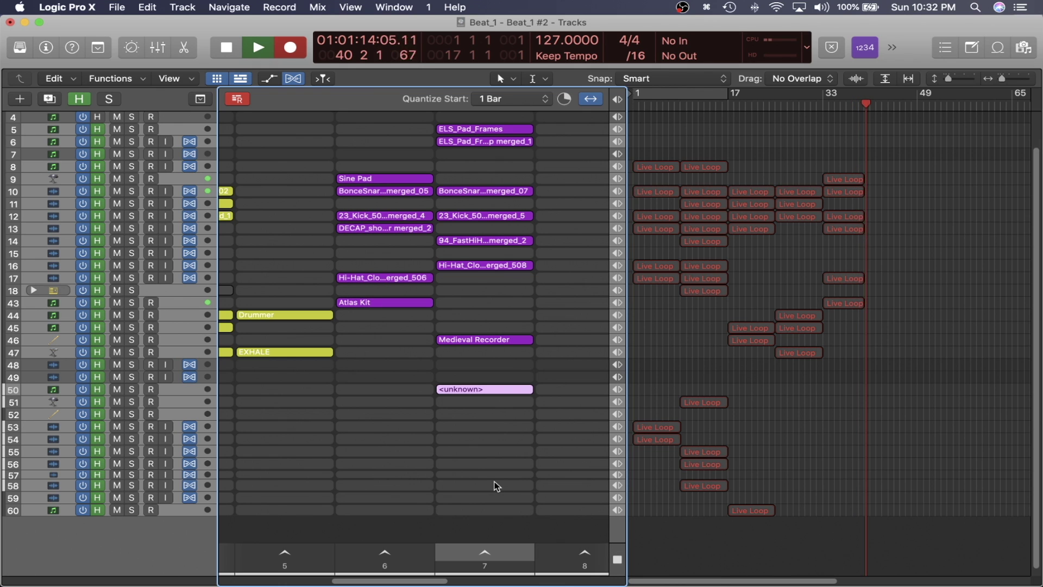
key("alt+super+Return")
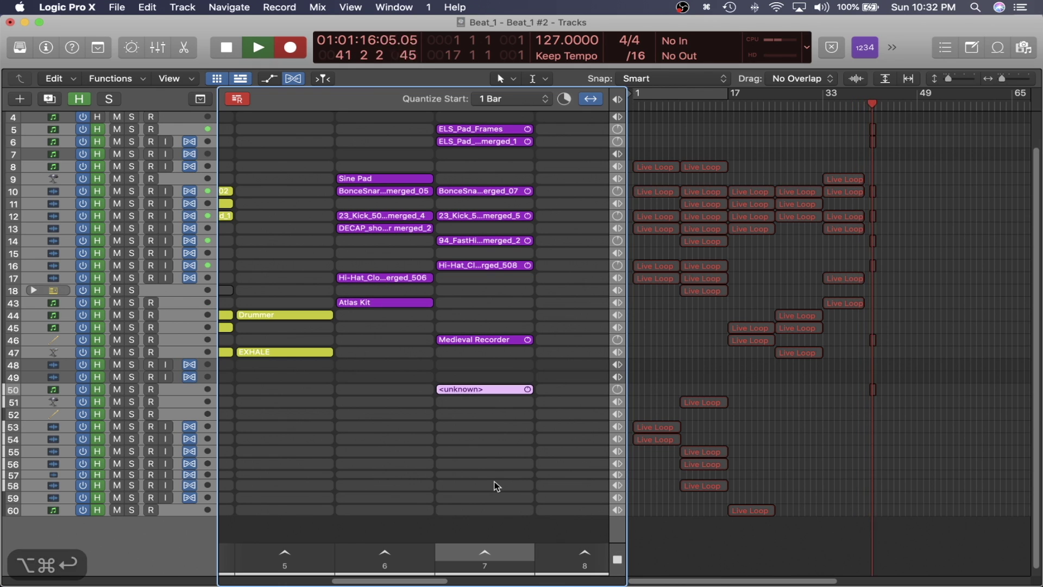
Step: Stop the performance recording after scene 7 and dismiss the System Overload message
scroll(889, 422, "up", 5)
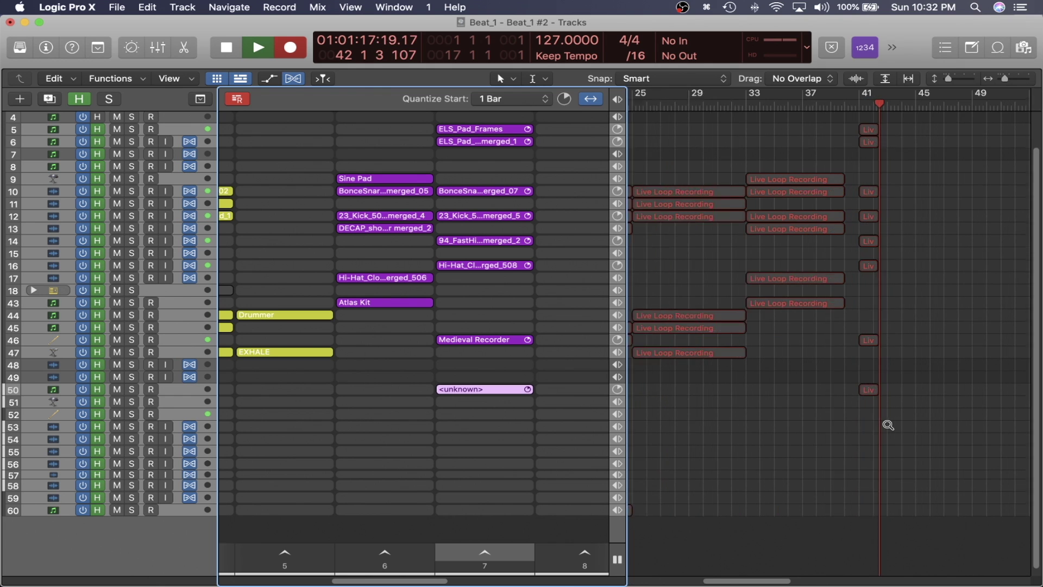
left_click(888, 427, "ctrl+alt")
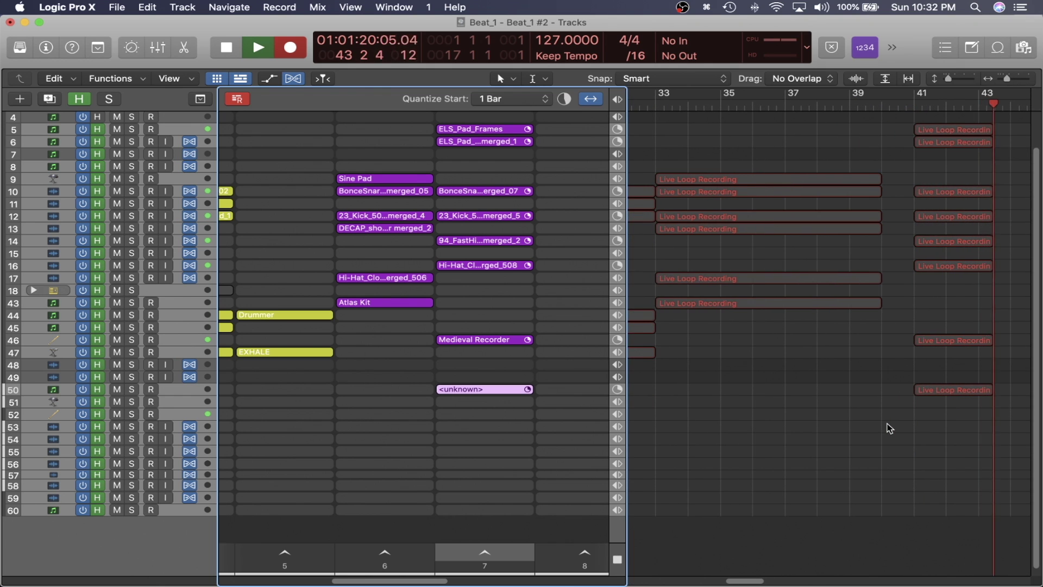
scroll(888, 427, "down", 8)
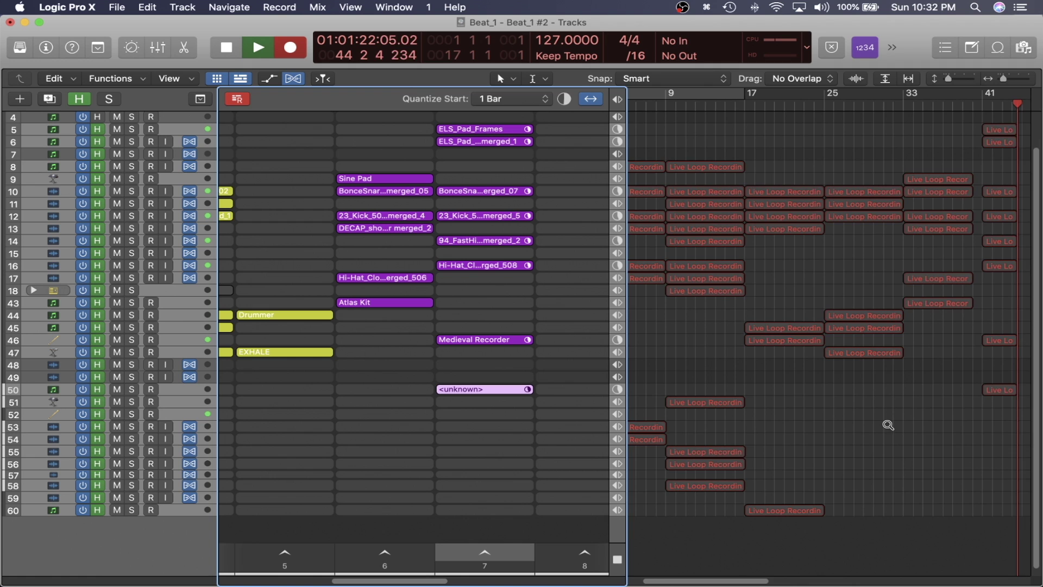
scroll(888, 424, "right", 1)
key("space")
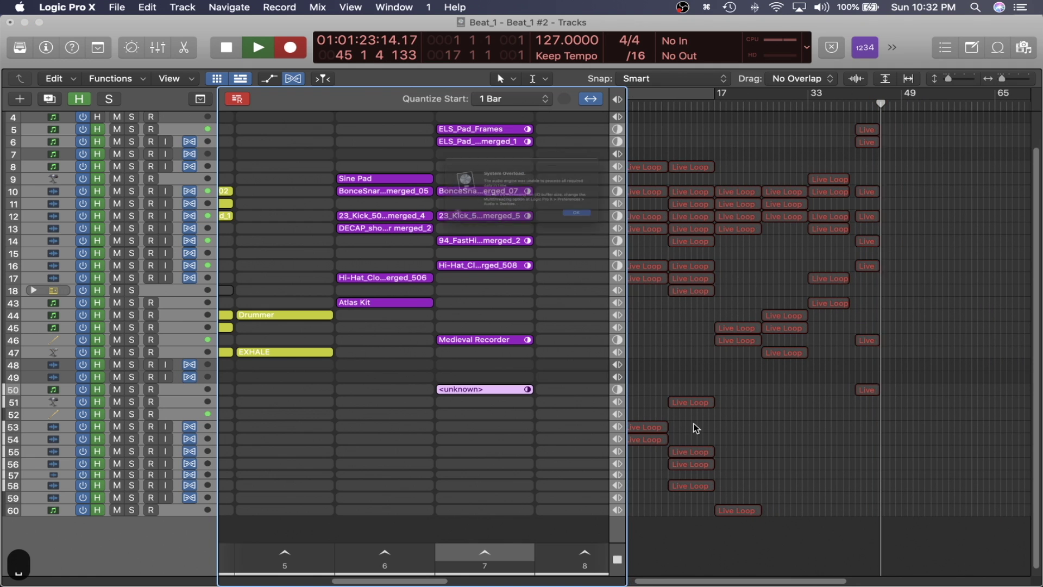
key("Return")
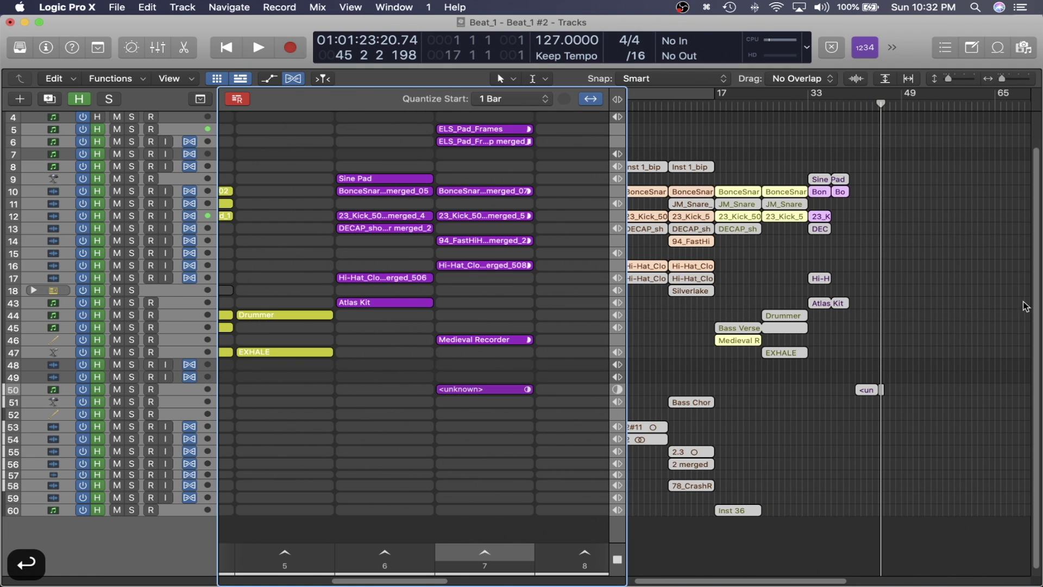
Step: Examine the recorded regions from bar 33 onward and place the playhead at bar 40, where the scene 6 regions end
scroll(1030, 300, "up", 3)
scroll(919, 281, "right", 2)
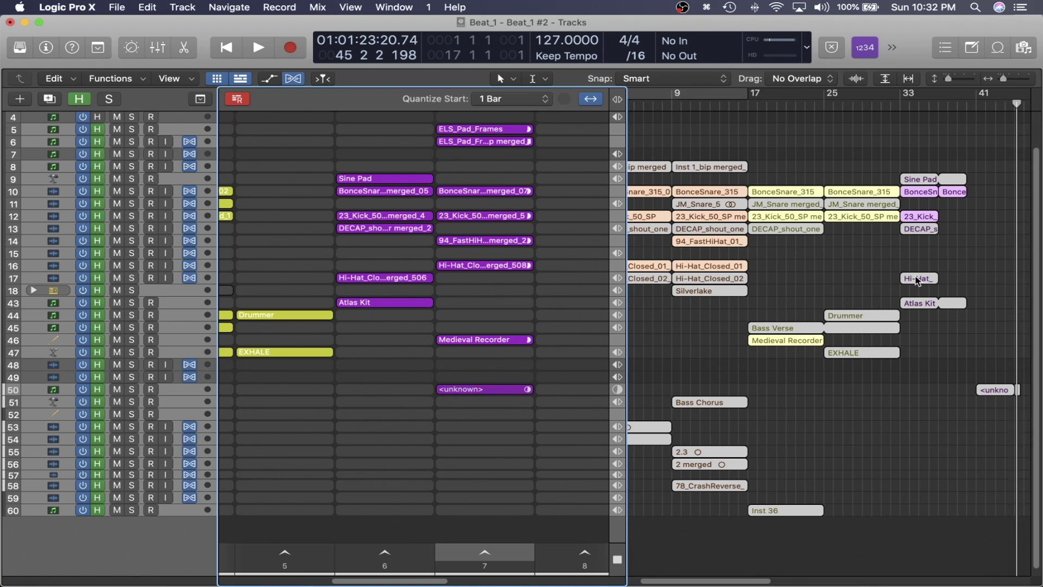
scroll(964, 274, "up", 4)
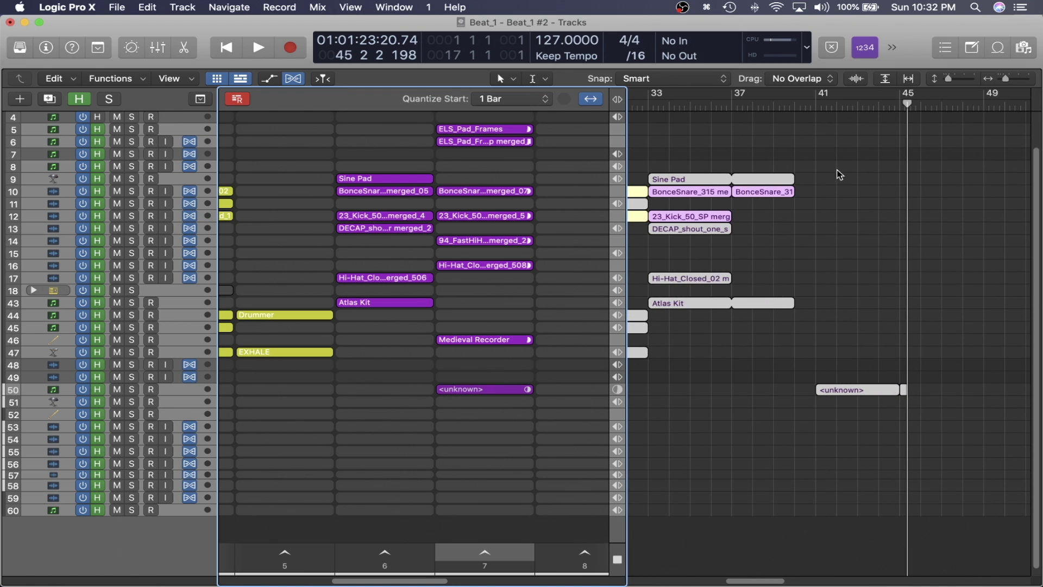
left_click(770, 103)
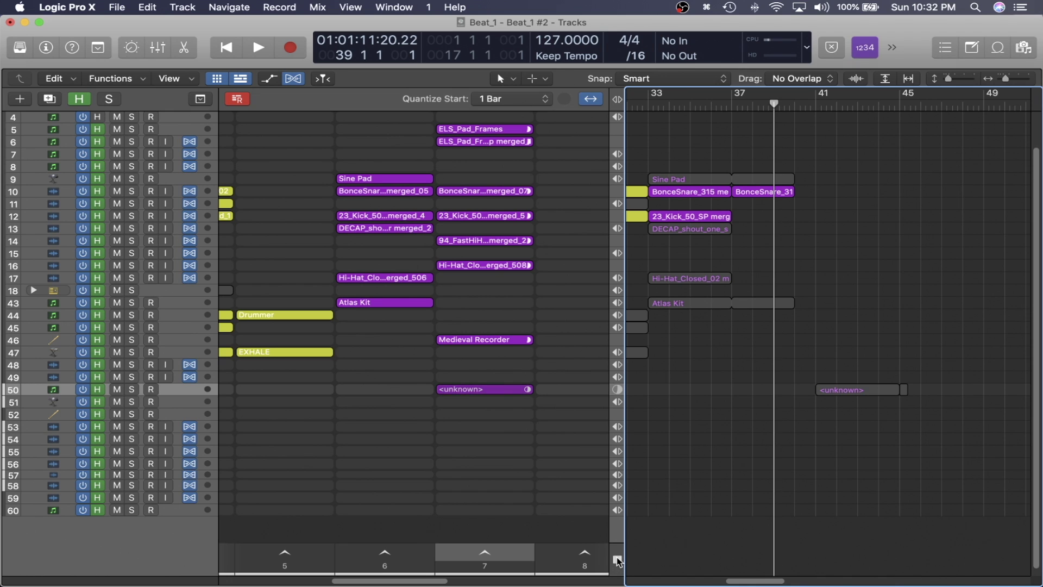
mouse_move(773, 103)
left_mouse_down()
mouse_move(750, 105)
mouse_move(791, 107)
left_mouse_up()
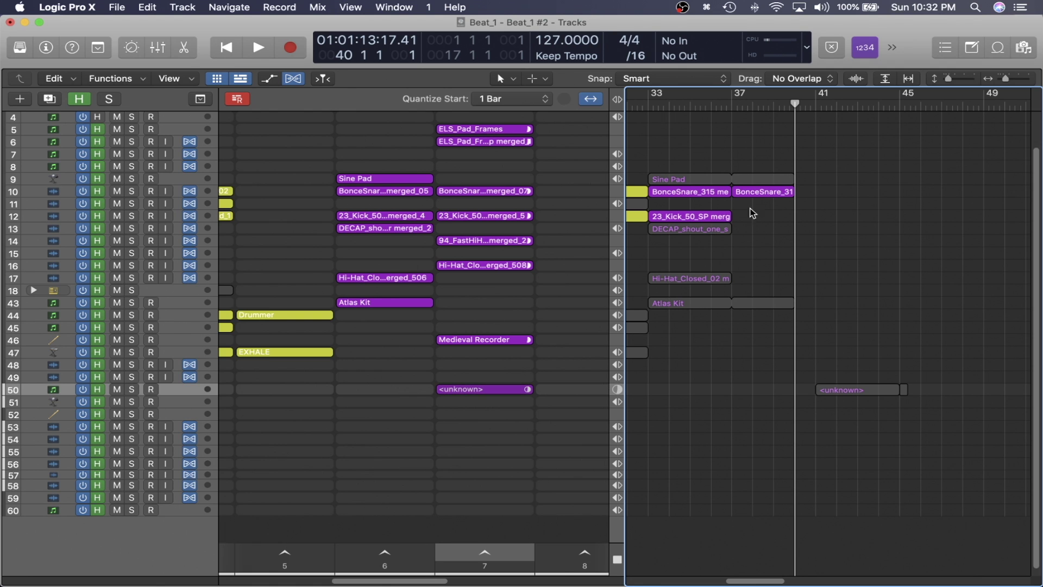
Step: Select all the recorded regions in the Tracks area and delete them
key("z")
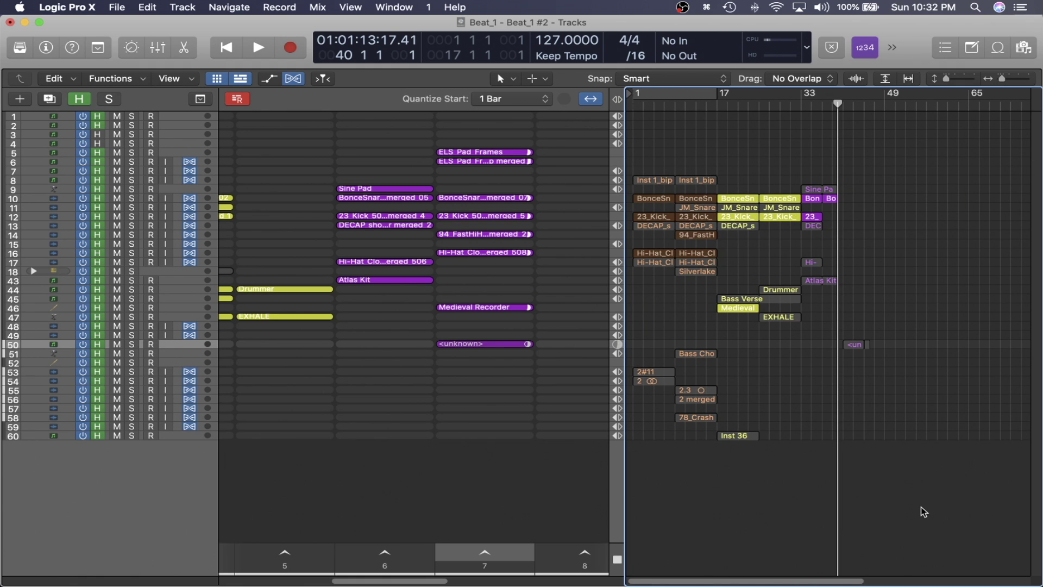
left_click_drag(937, 518, 629, 111)
key("BackSpace")
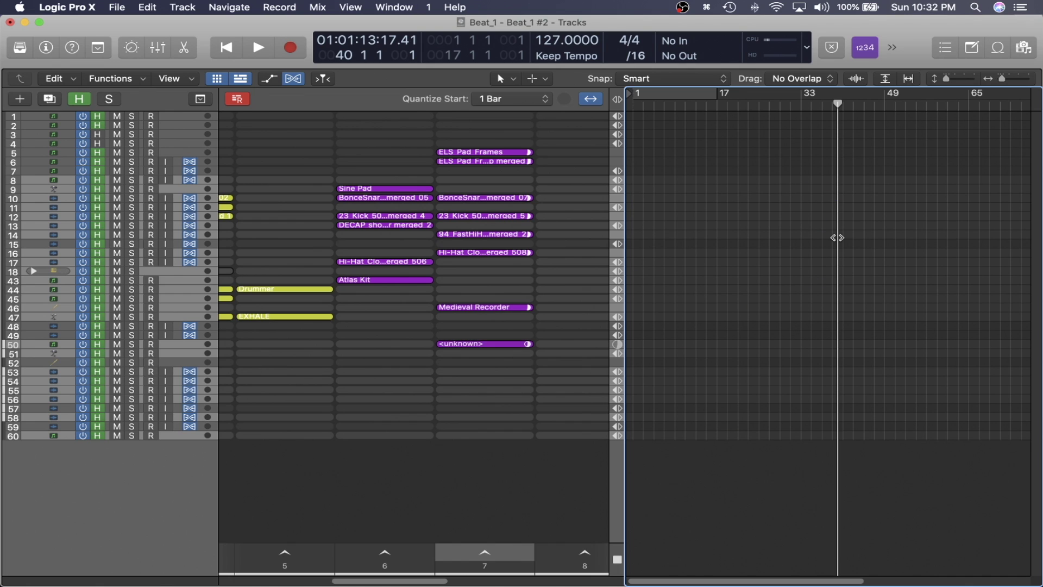
Step: Switch to Logic Remote, show the Remix FX controls below the cell grid, and return the playhead to the project start
key("F5")
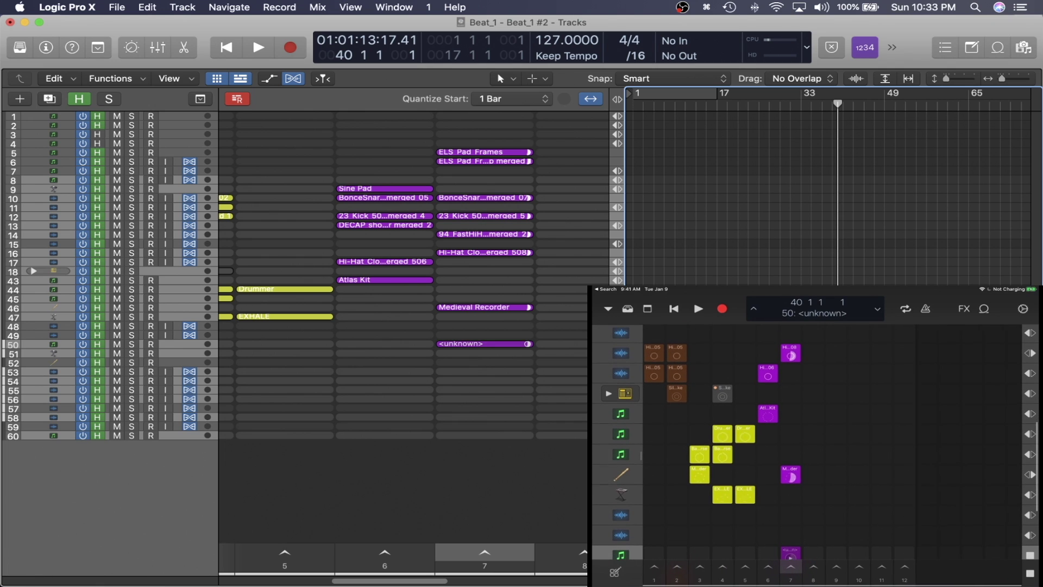
scroll(815, 446, "up", 5)
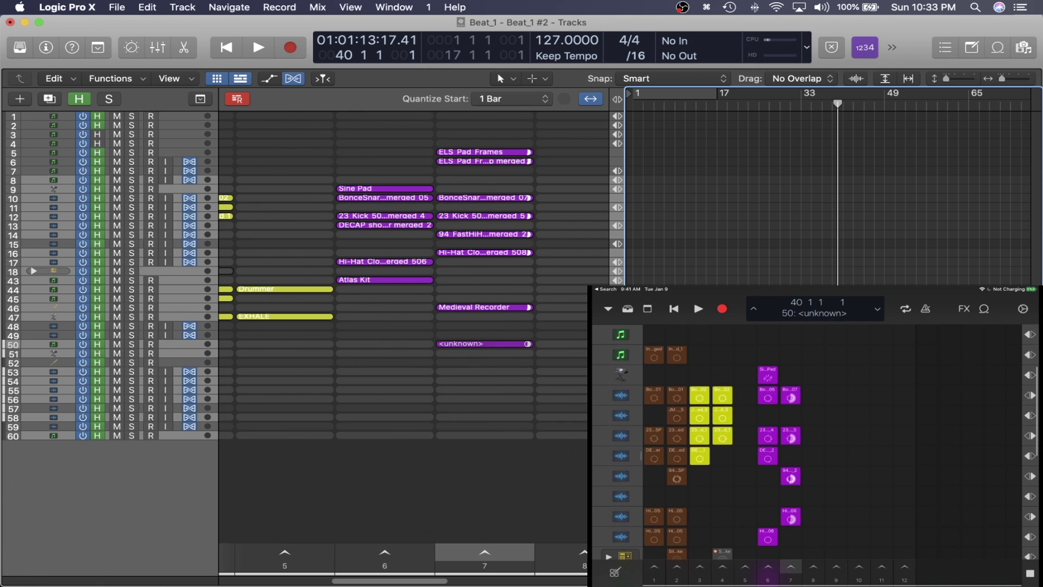
left_click(964, 308)
key("Return")
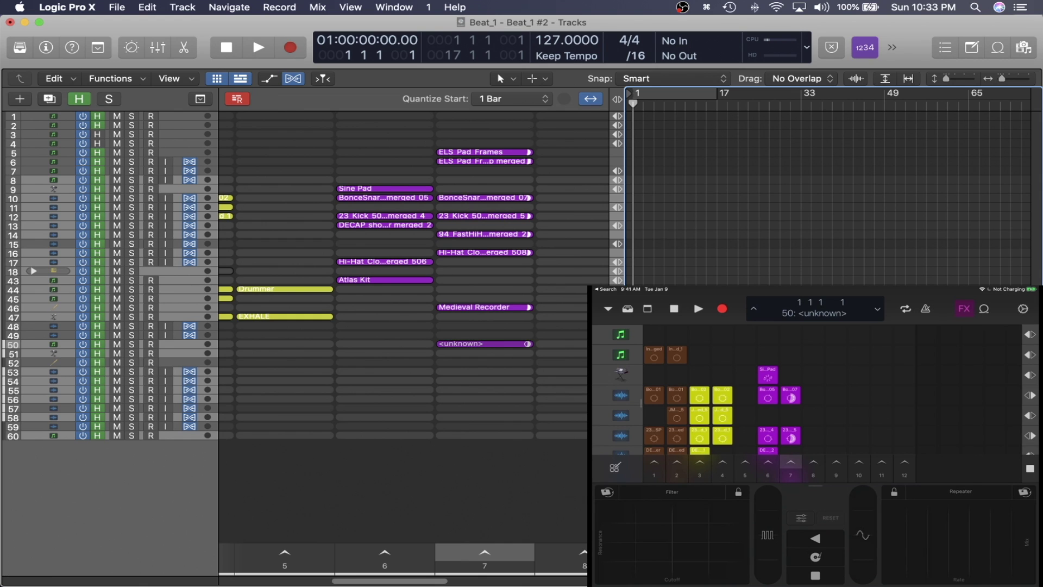
Step: Play the Live Loops grid, trigger scene 3 from Logic Remote, audition a sweep on the Remix FX Filter pad, and stop playback
key("space")
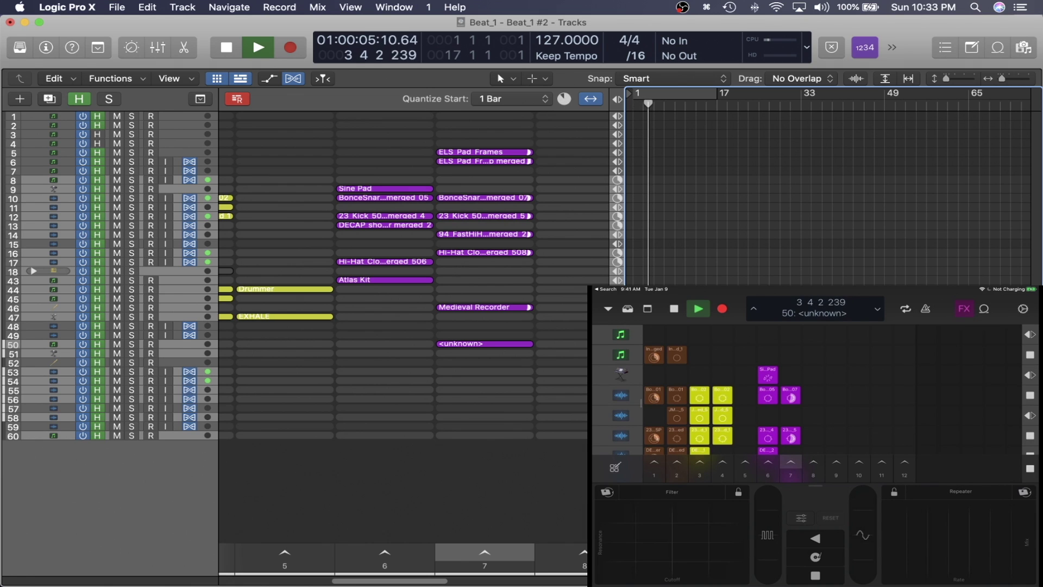
key("space")
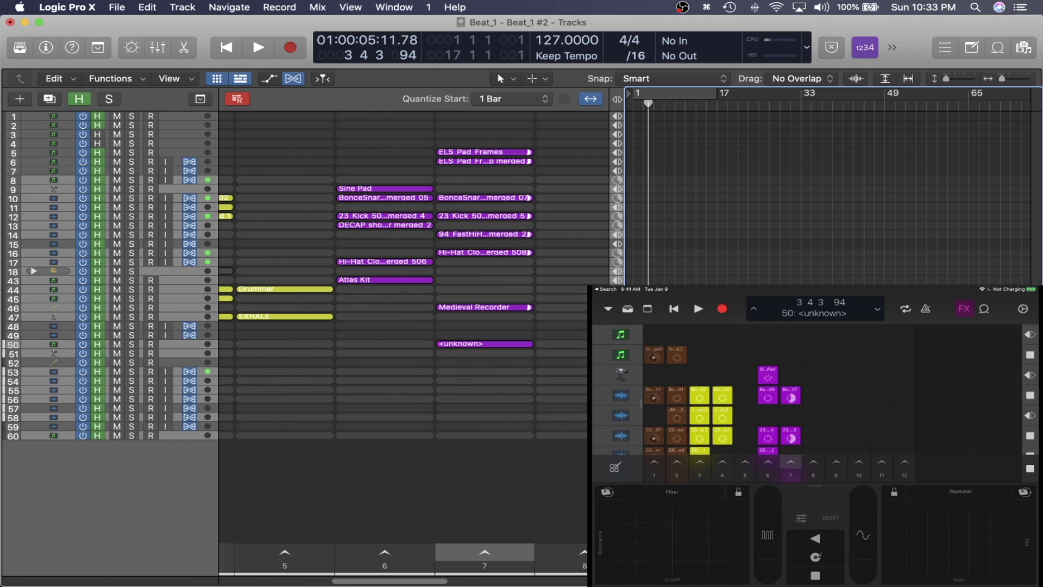
left_click(700, 463)
left_click_drag(625, 569, 669, 555)
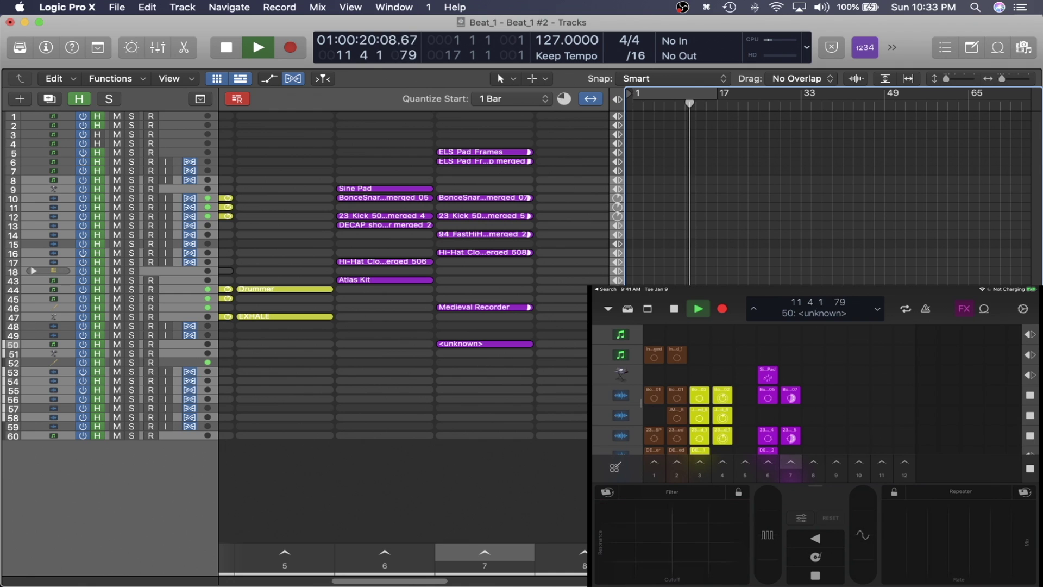
key("space")
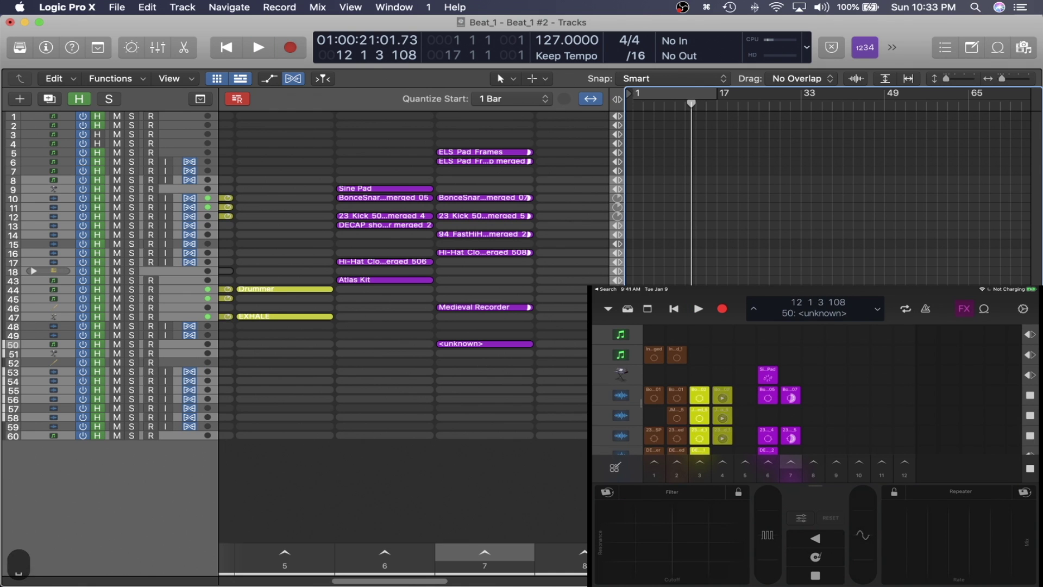
Step: Turn off Performance Recording for the Live Loops grid
key("super+Down")
key("super+Down")
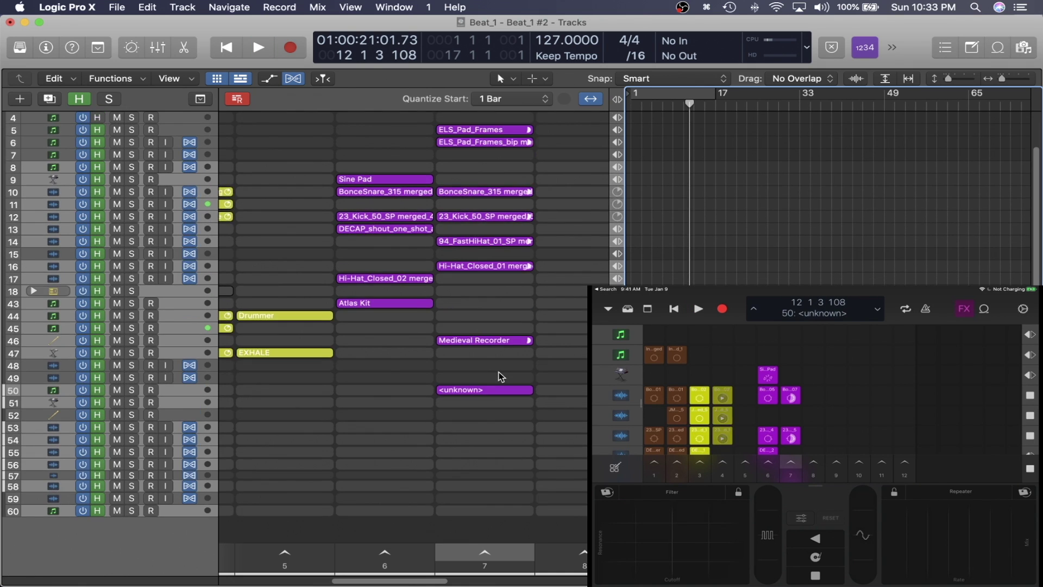
scroll(499, 372, "left", 6)
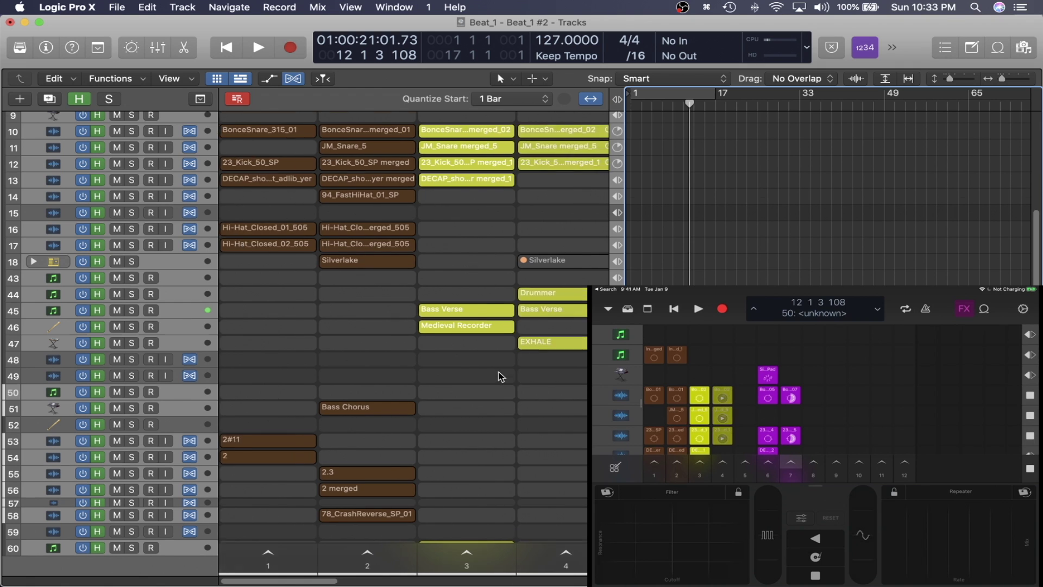
scroll(499, 372, "up", 5)
scroll(498, 371, "left", 2)
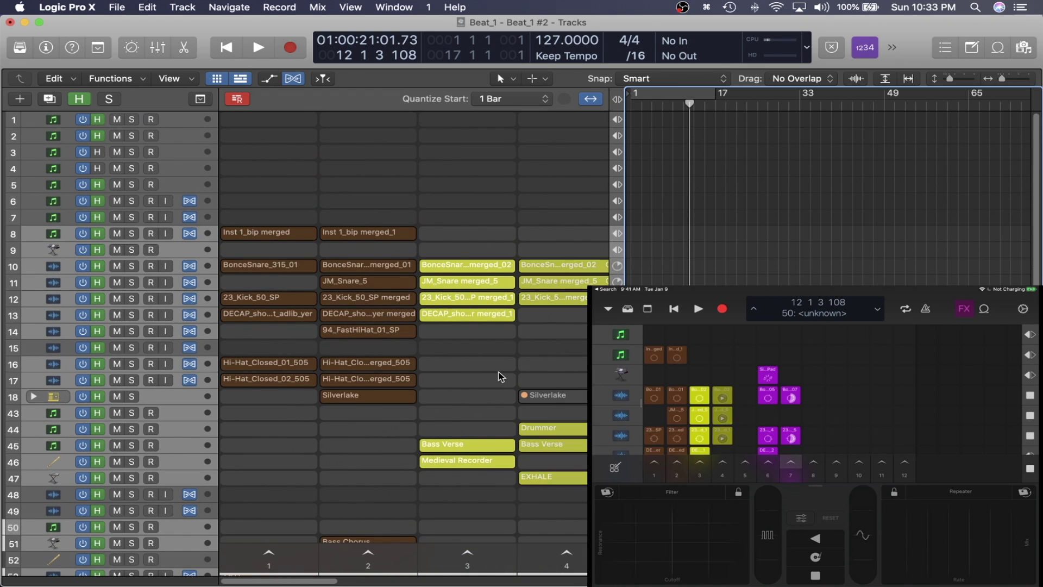
key("ctrl+p")
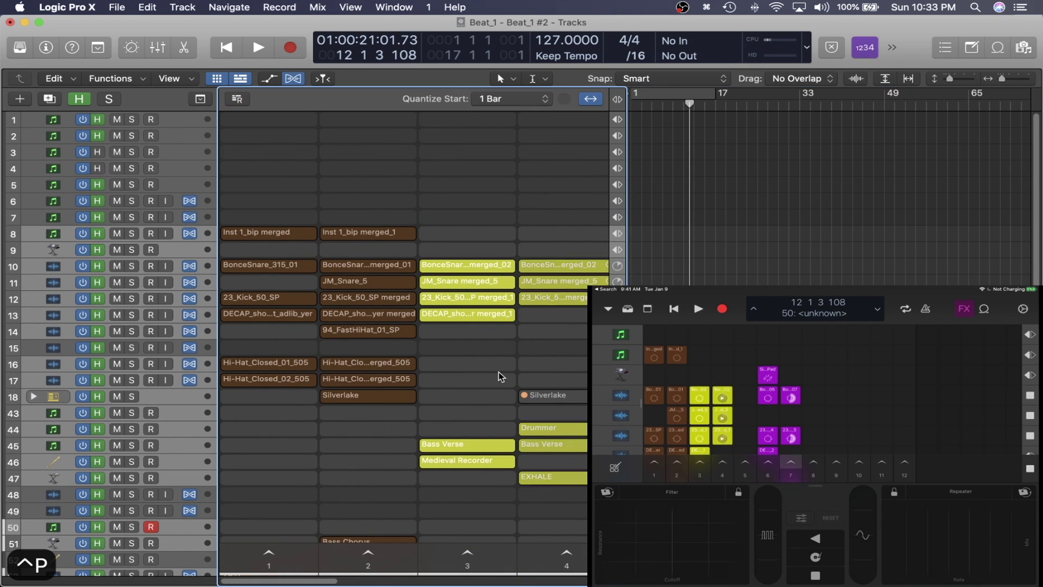
scroll(518, 438, "down", 5)
scroll(517, 438, "right", 5)
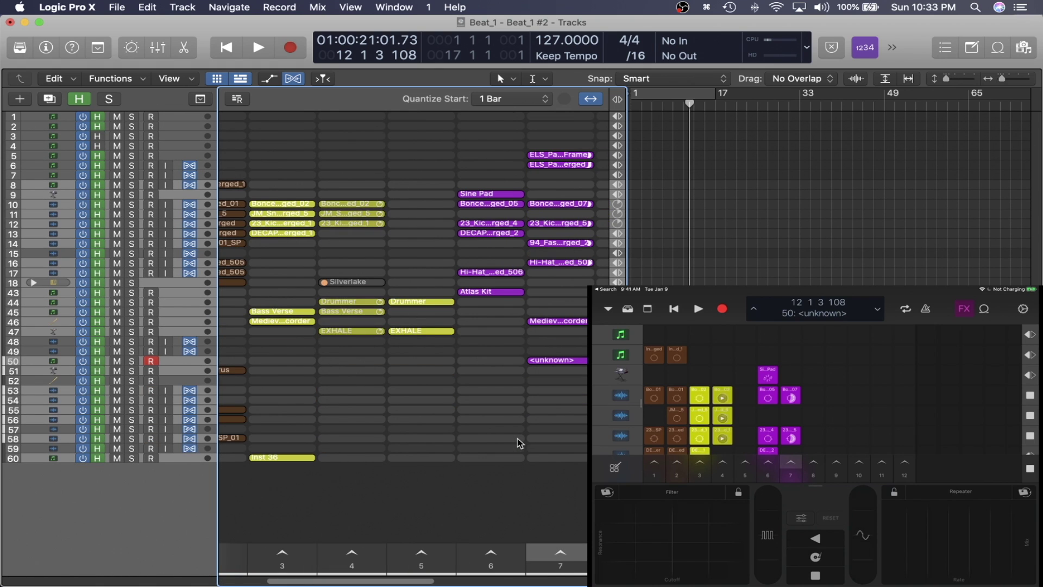